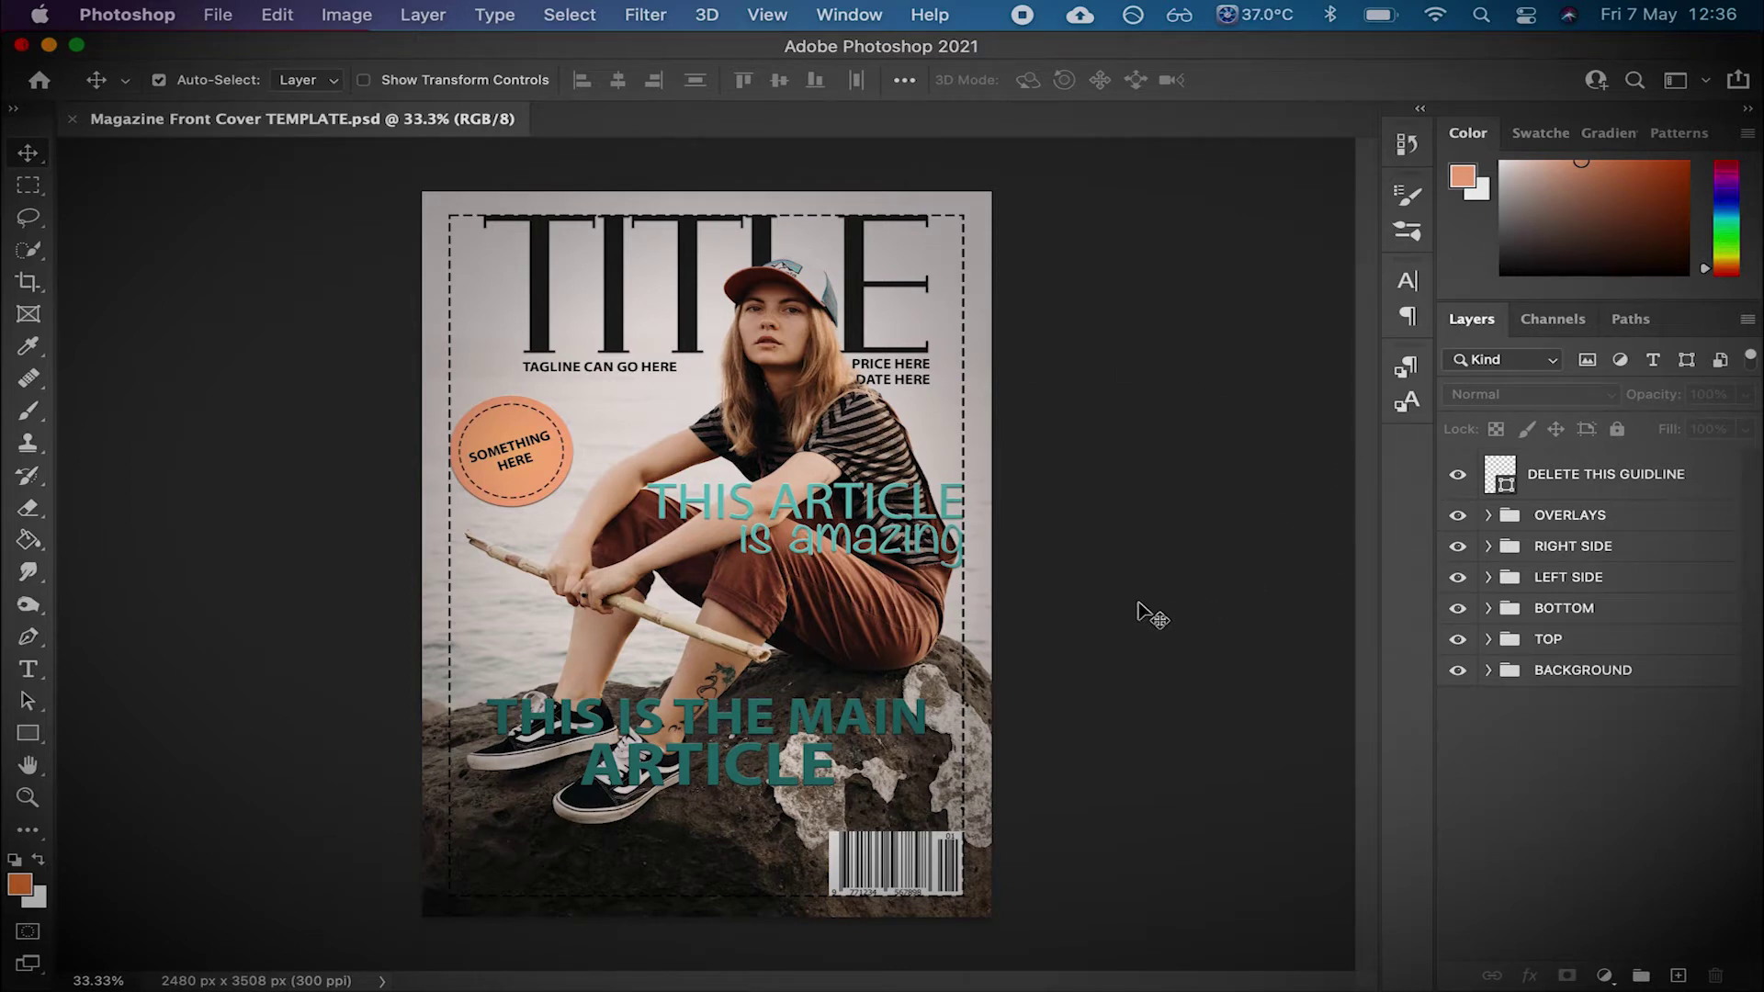
# - Hide the DELETE THIS GUIDLINE layer to remove the dashed guide from the cover
pyautogui.click(1459, 476)
# - Hide the dashed guidelines and toggle the Vignette Black overlay off and on to compare
pyautogui.click(1459, 476)
pyautogui.click(1458, 475)
pyautogui.click(1488, 515)
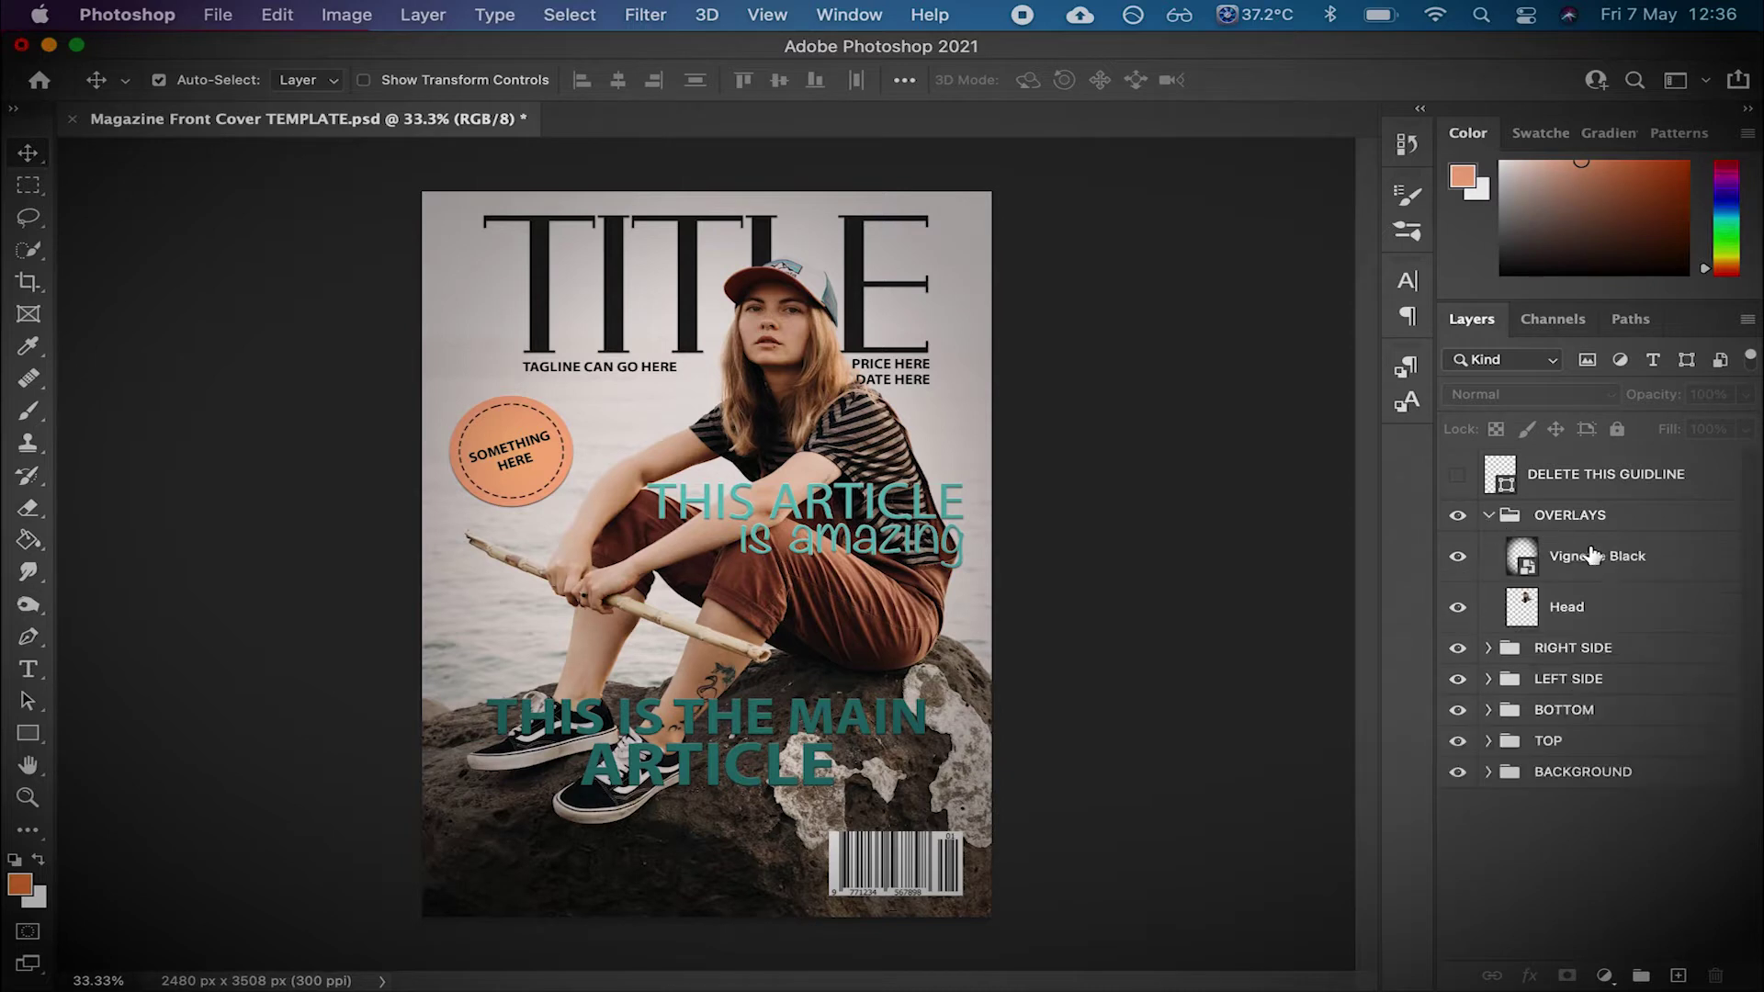
pyautogui.click(1461, 558)
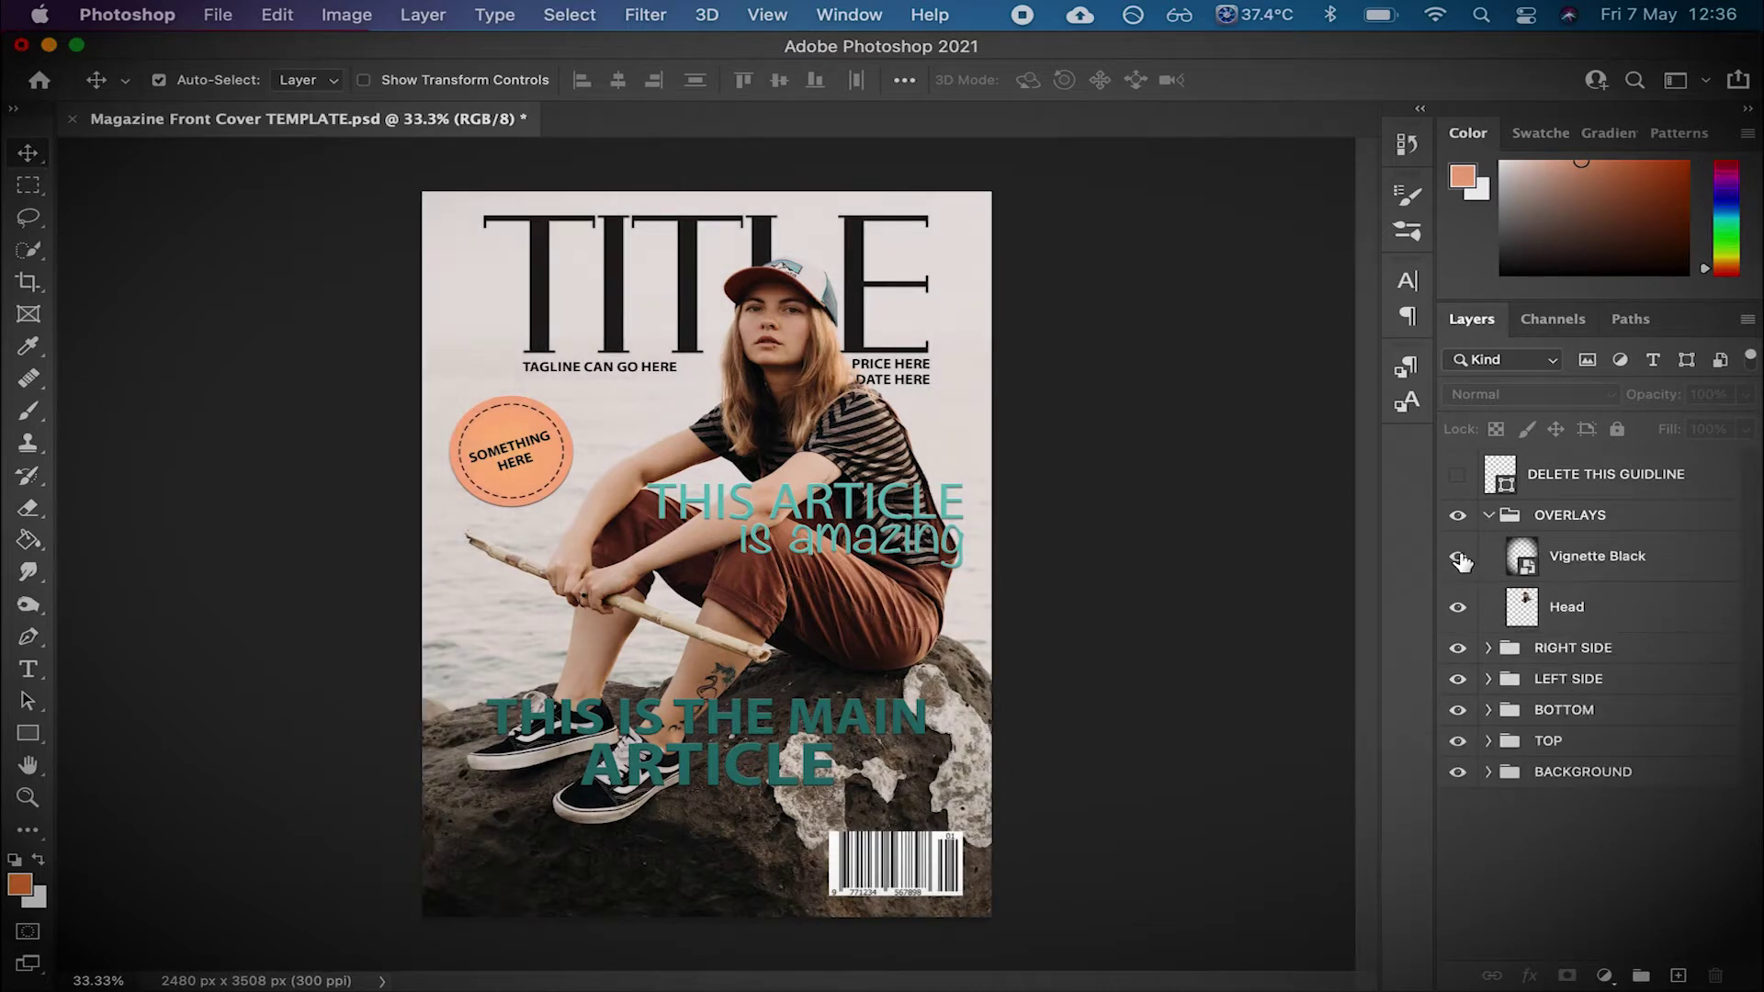
pyautogui.click(1460, 559)
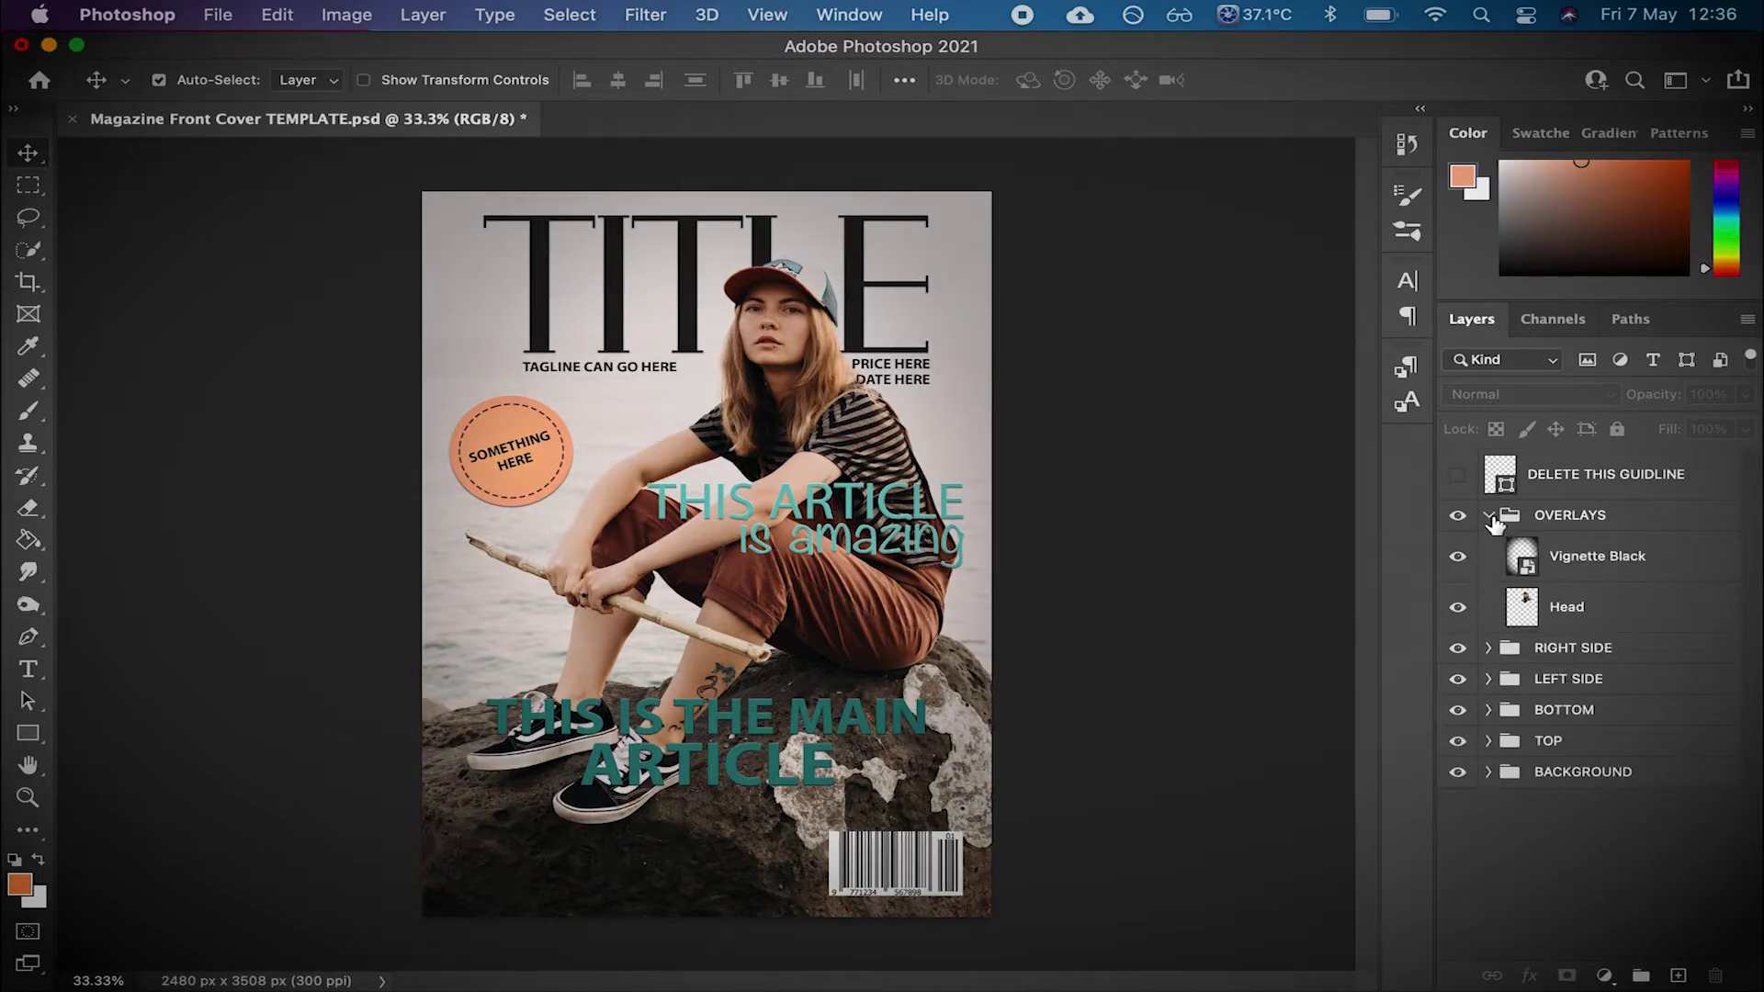
# - Fold OVERLAYS, expand the BACKGROUND group's layers, and switch to the Adobe Color palette
pyautogui.click(1488, 516)
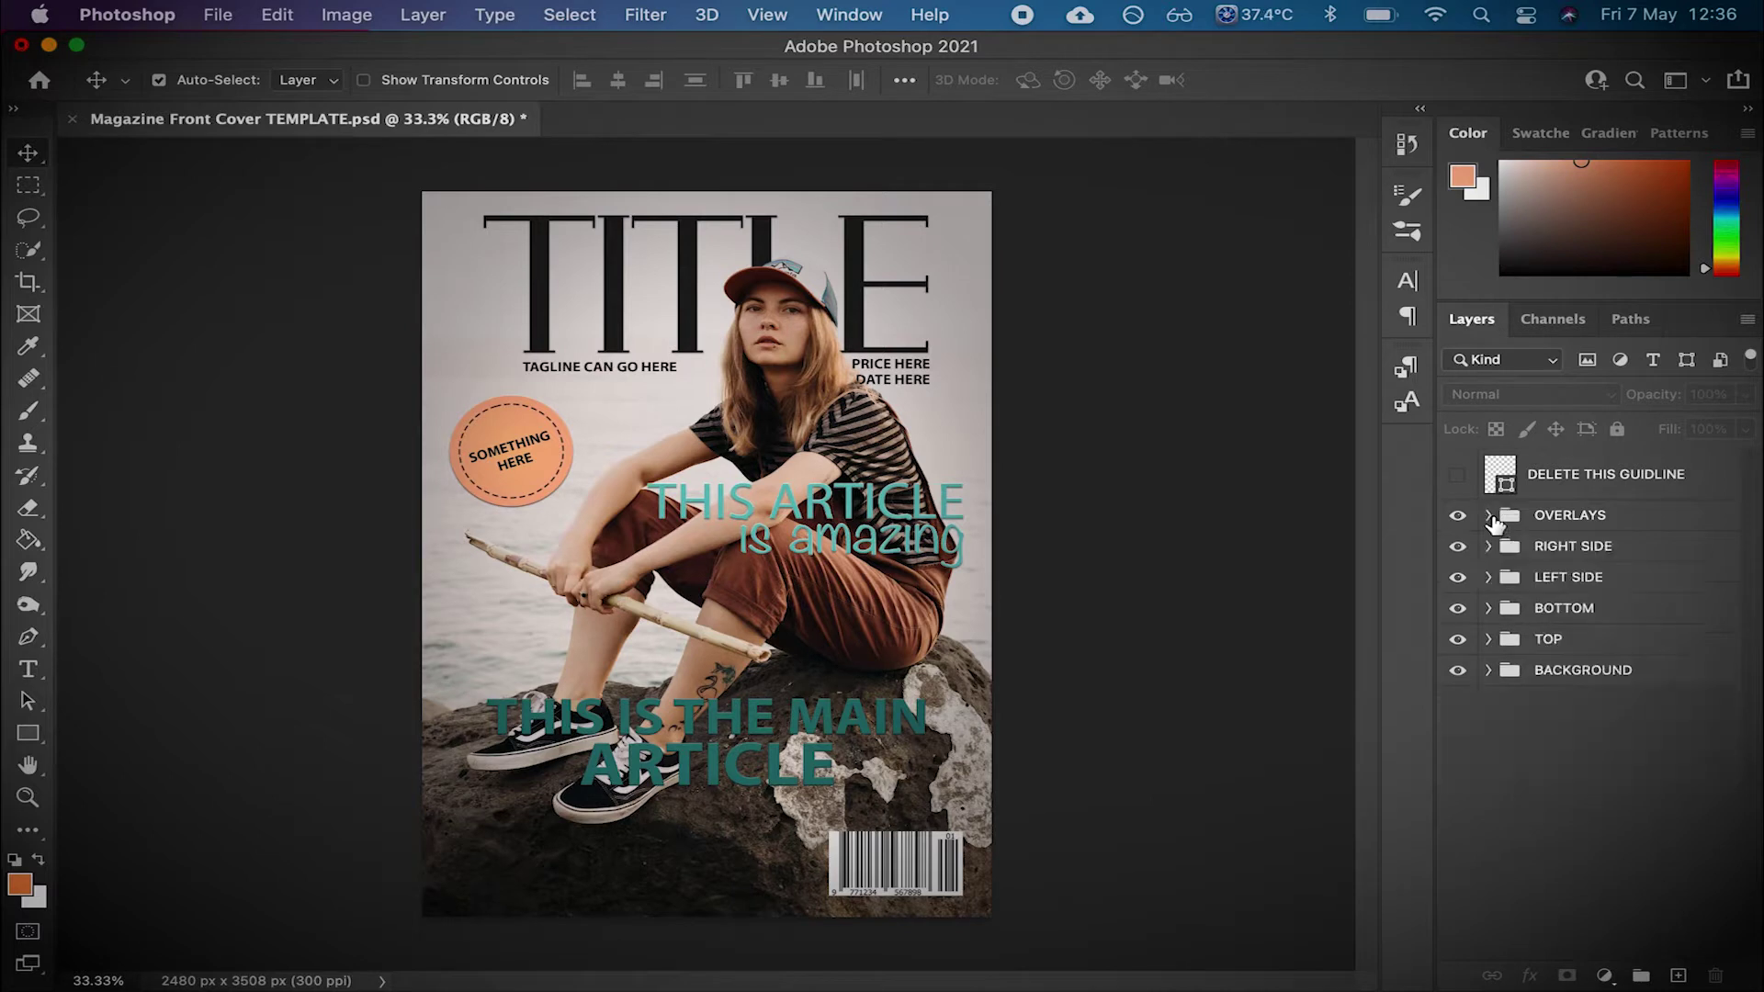
pyautogui.click(1489, 670)
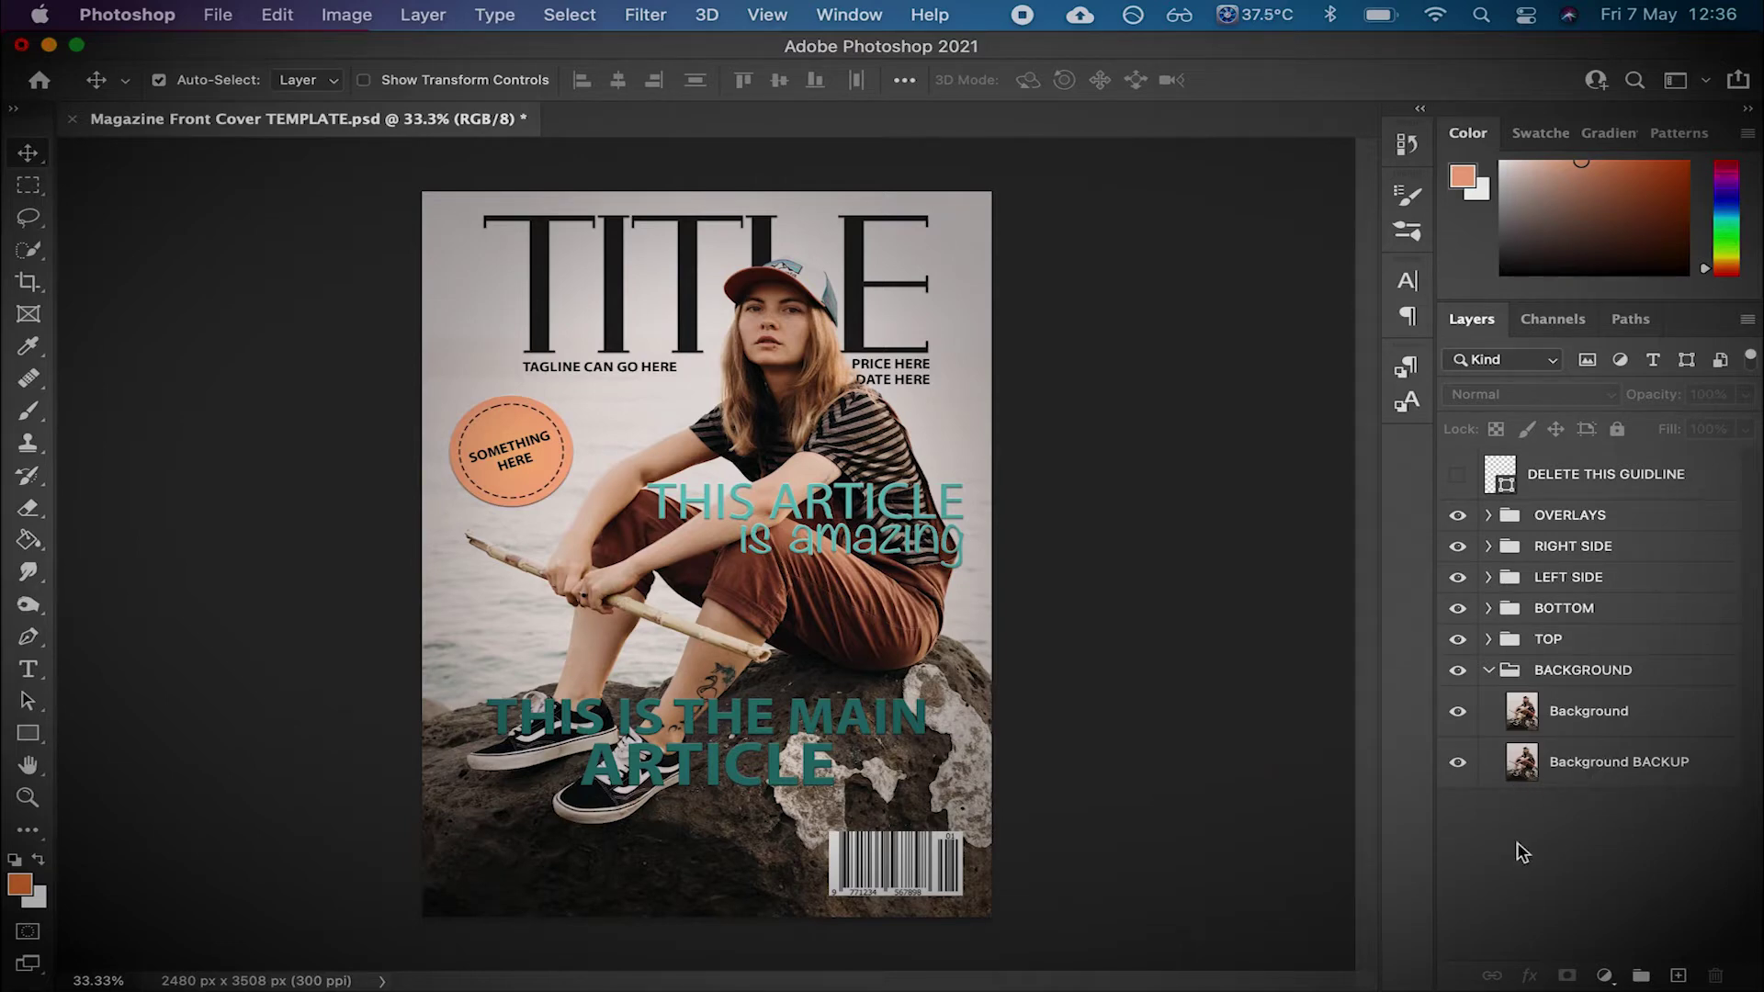
pyautogui.press('super+Tab')
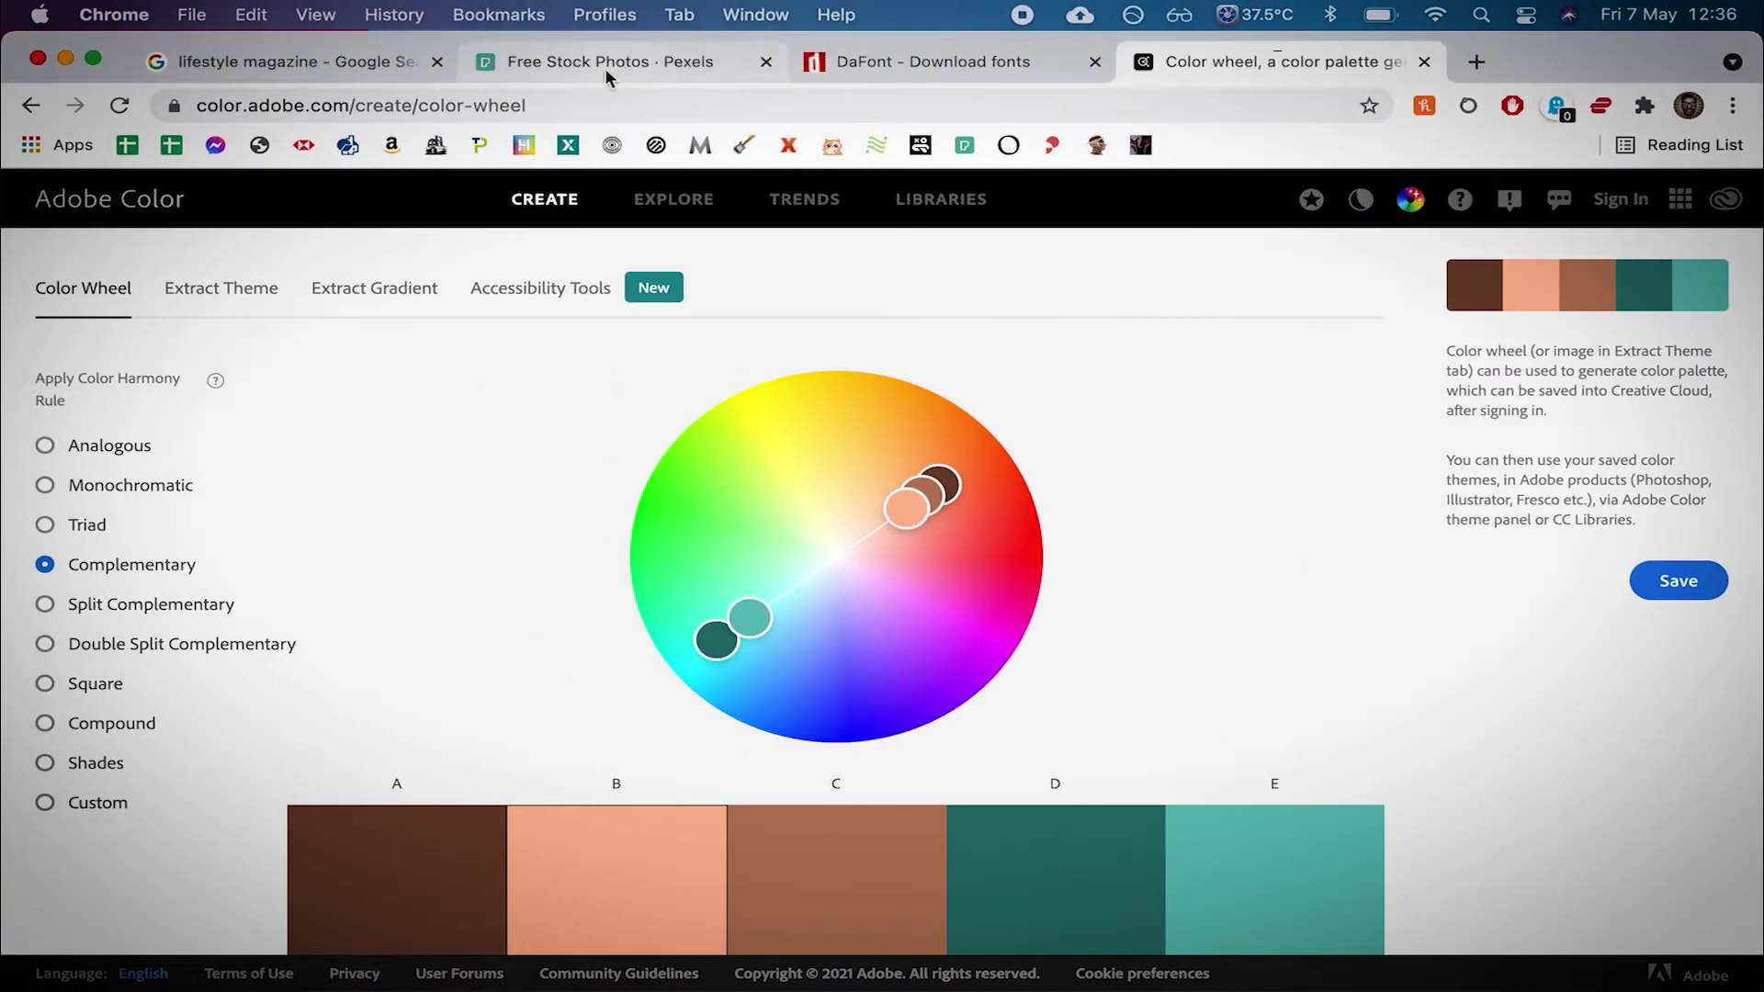
# - Bring up the Pexels stock photo page in the browser, scrolled to the top
pyautogui.press('super+2')
pyautogui.scroll(10, 792, 310)
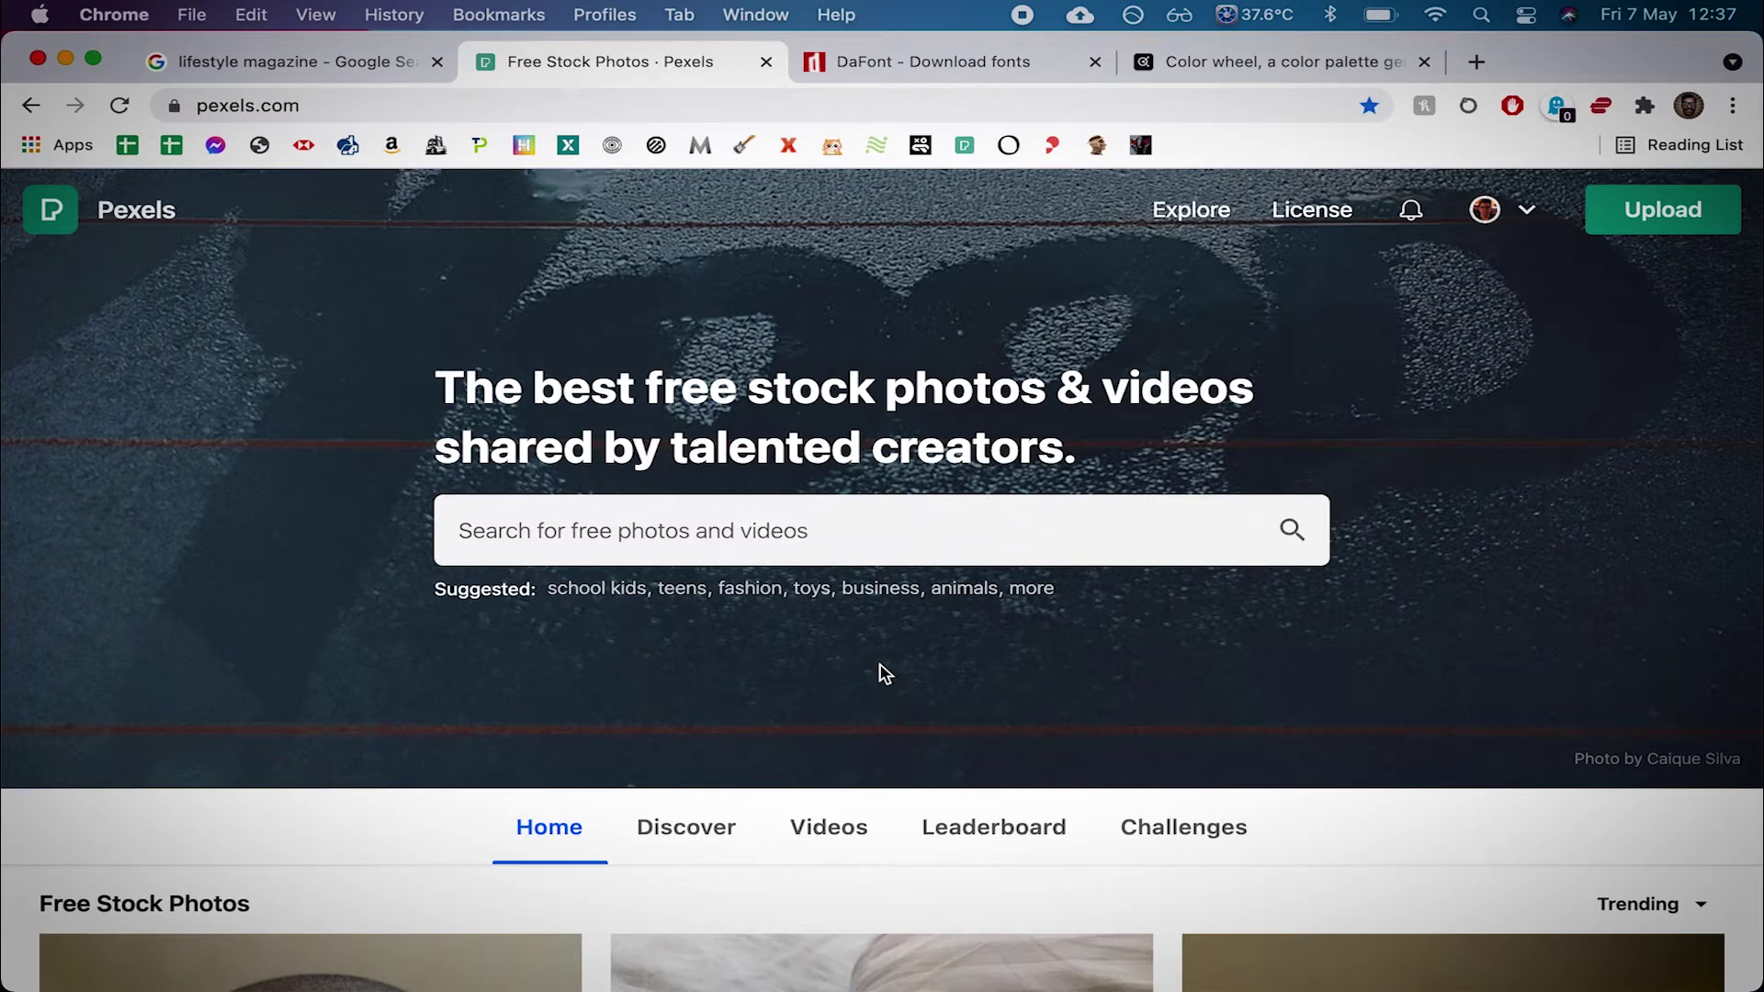
# - Browse the Pexels trending photos, then move to the 'lifestyle magazine' Google Images results
pyautogui.scroll(-10, 884, 674)
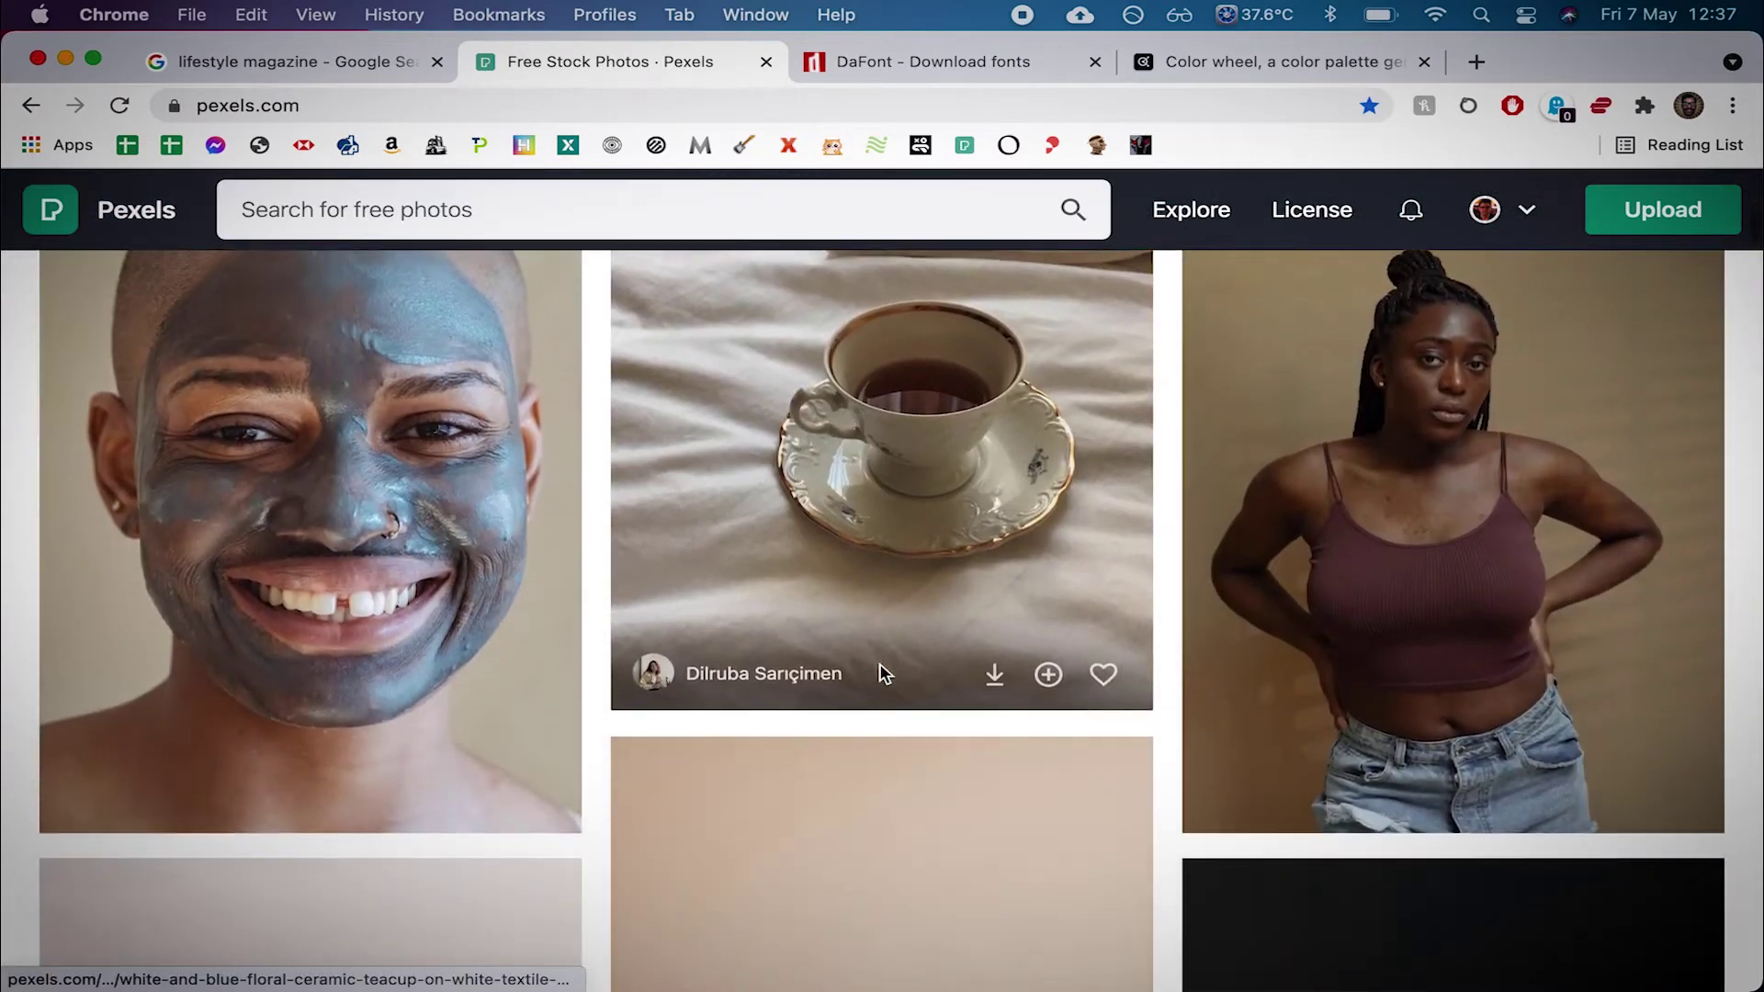
pyautogui.scroll(5, 880, 674)
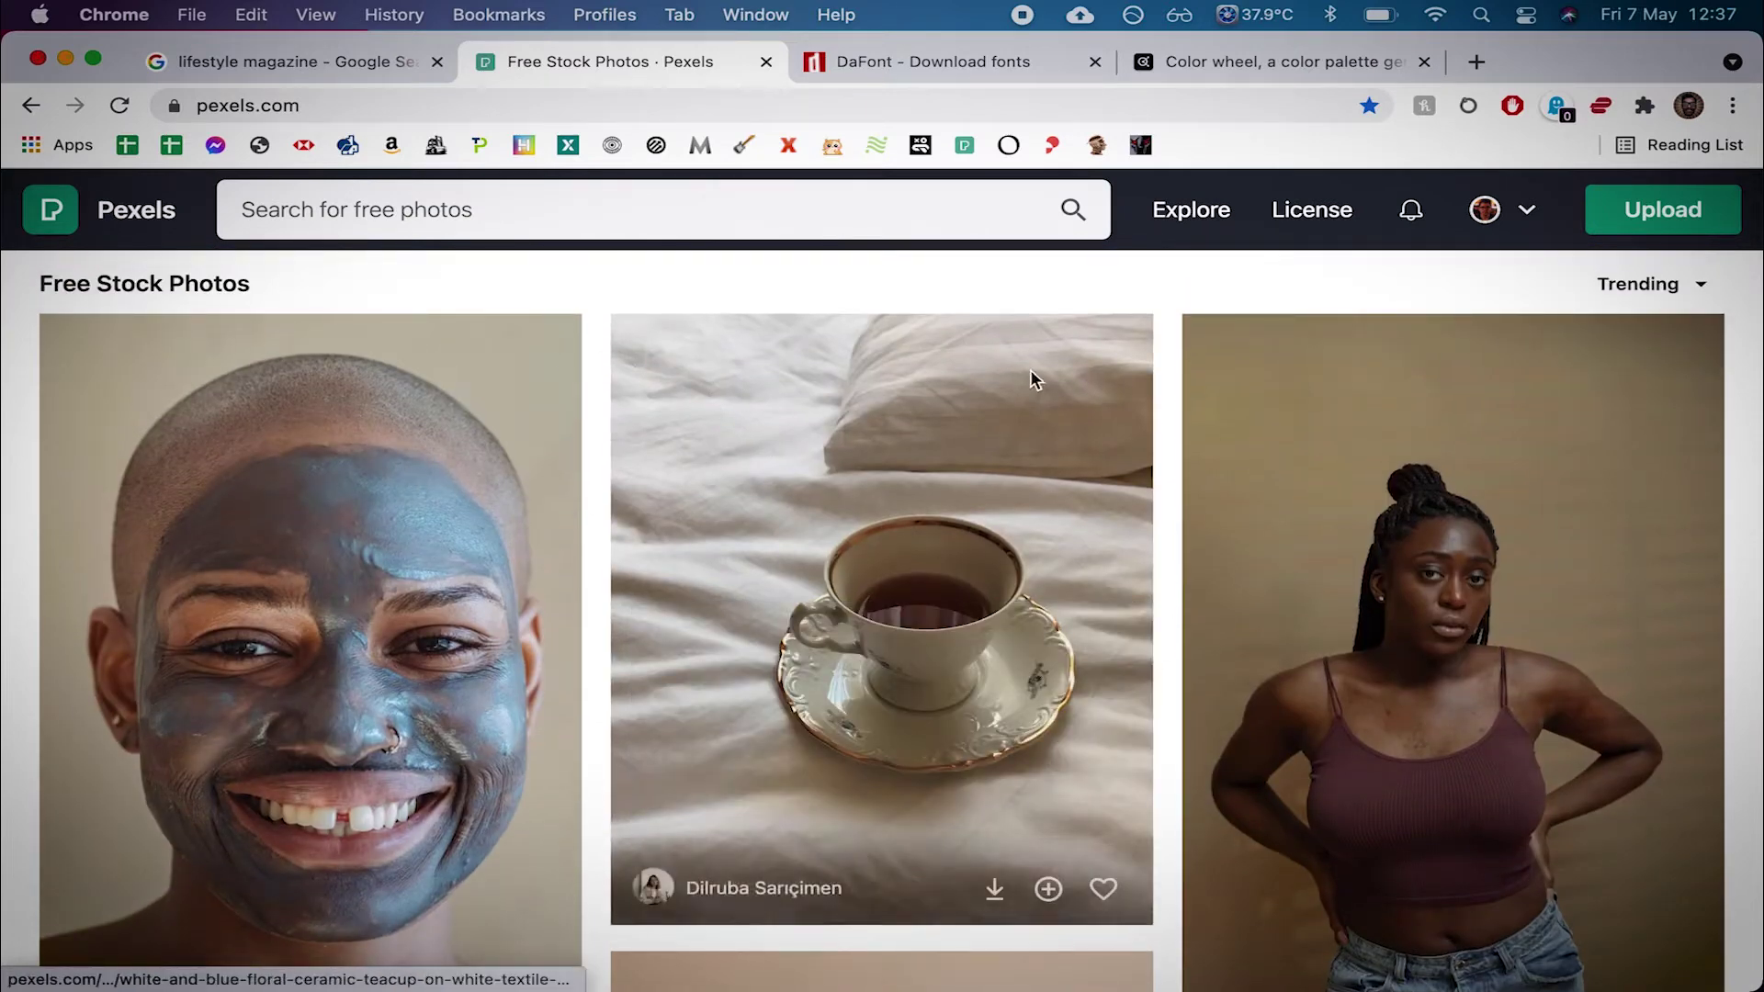
pyautogui.scroll(-1, 1433, 588)
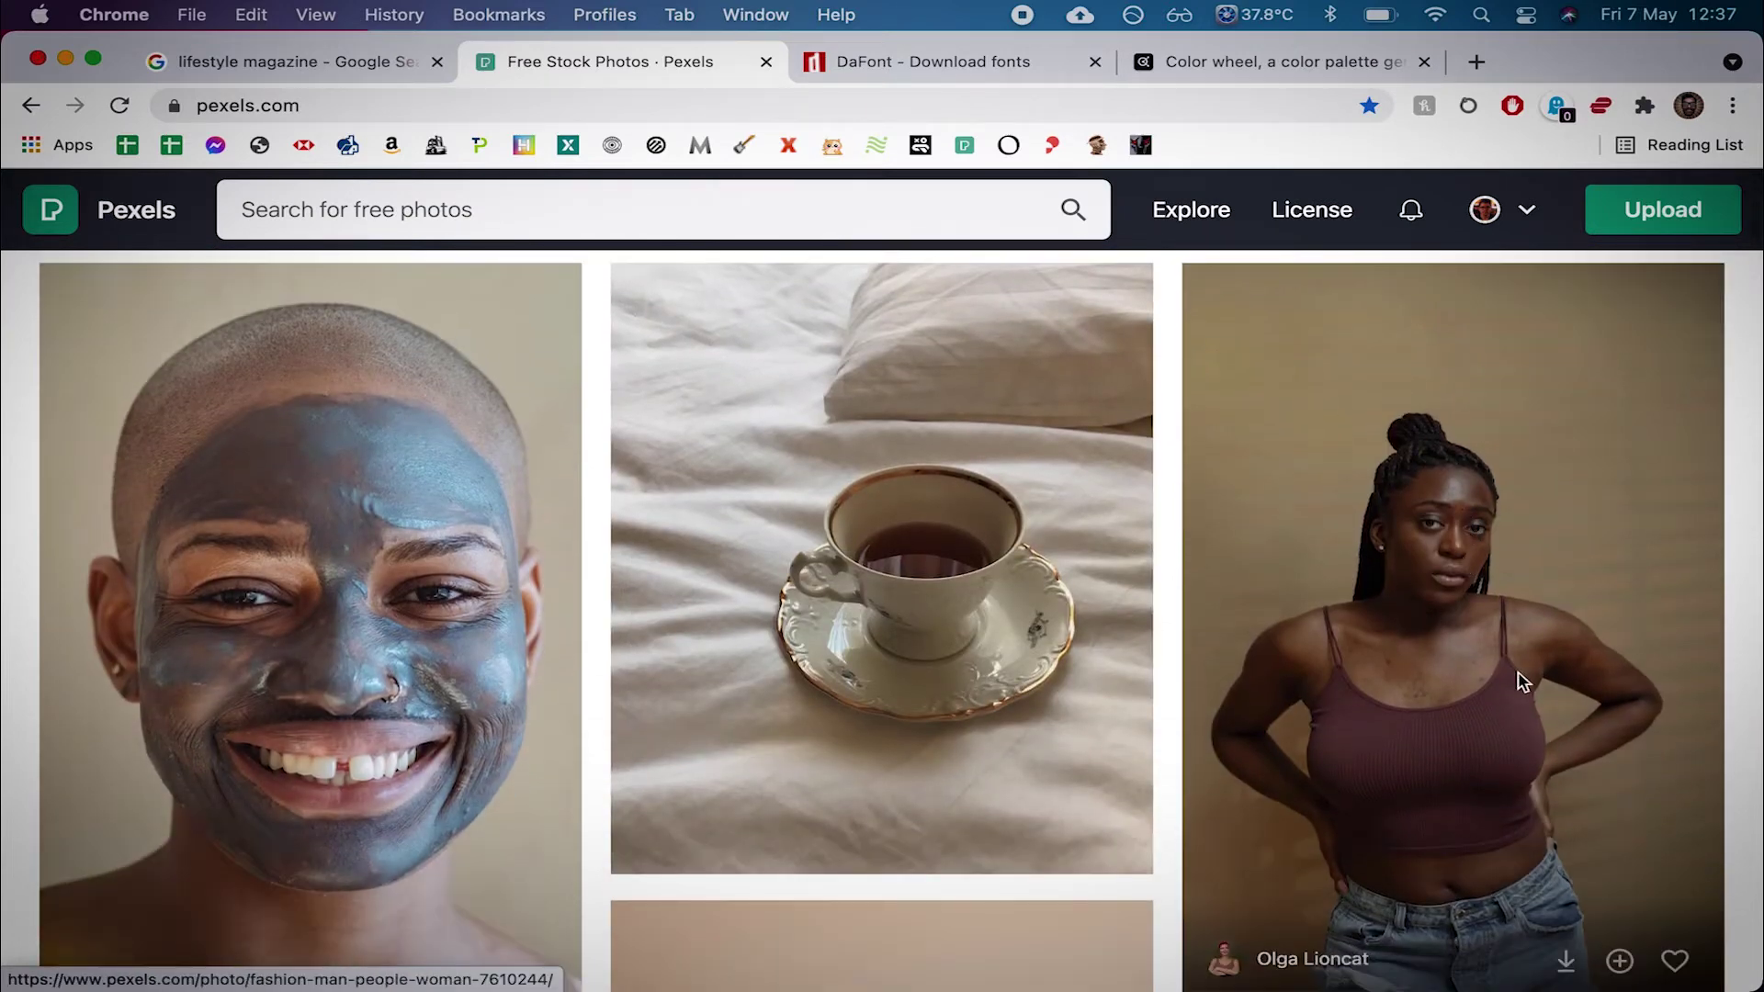
pyautogui.scroll(-1, 1520, 681)
pyautogui.scroll(-10, 1419, 691)
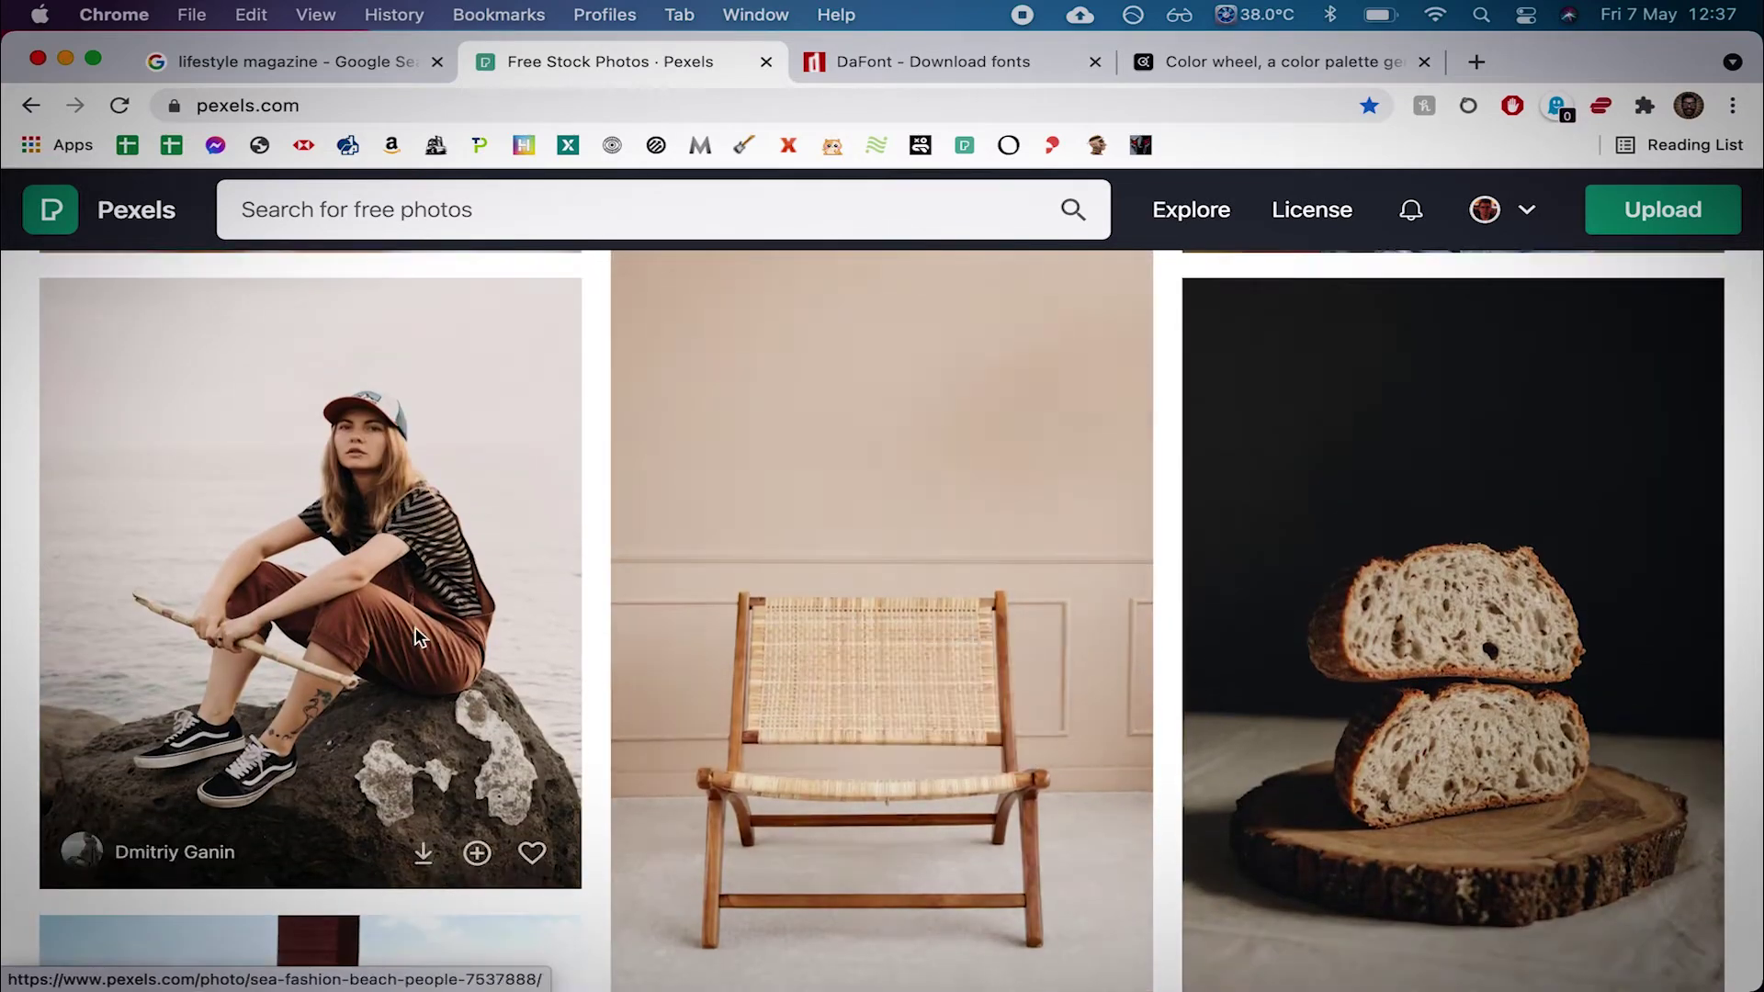
pyautogui.scroll(11, 578, 581)
pyautogui.scroll(-7, 578, 581)
pyautogui.scroll(-9, 579, 583)
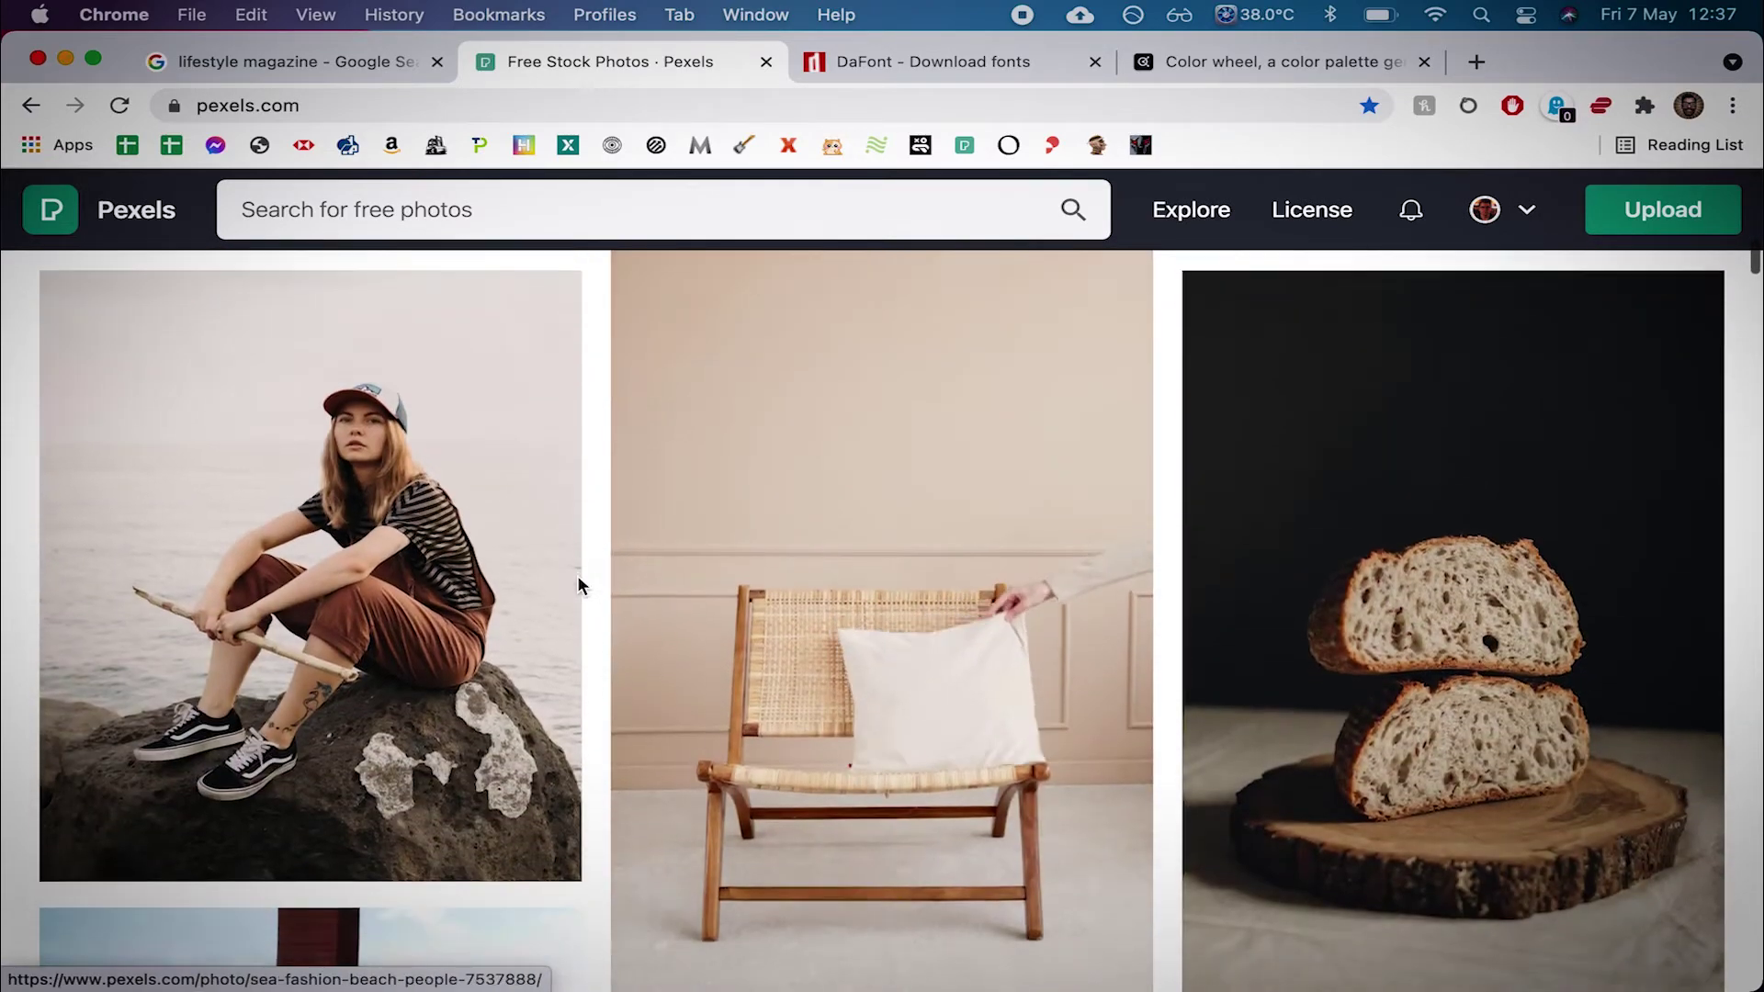
pyautogui.scroll(6, 579, 583)
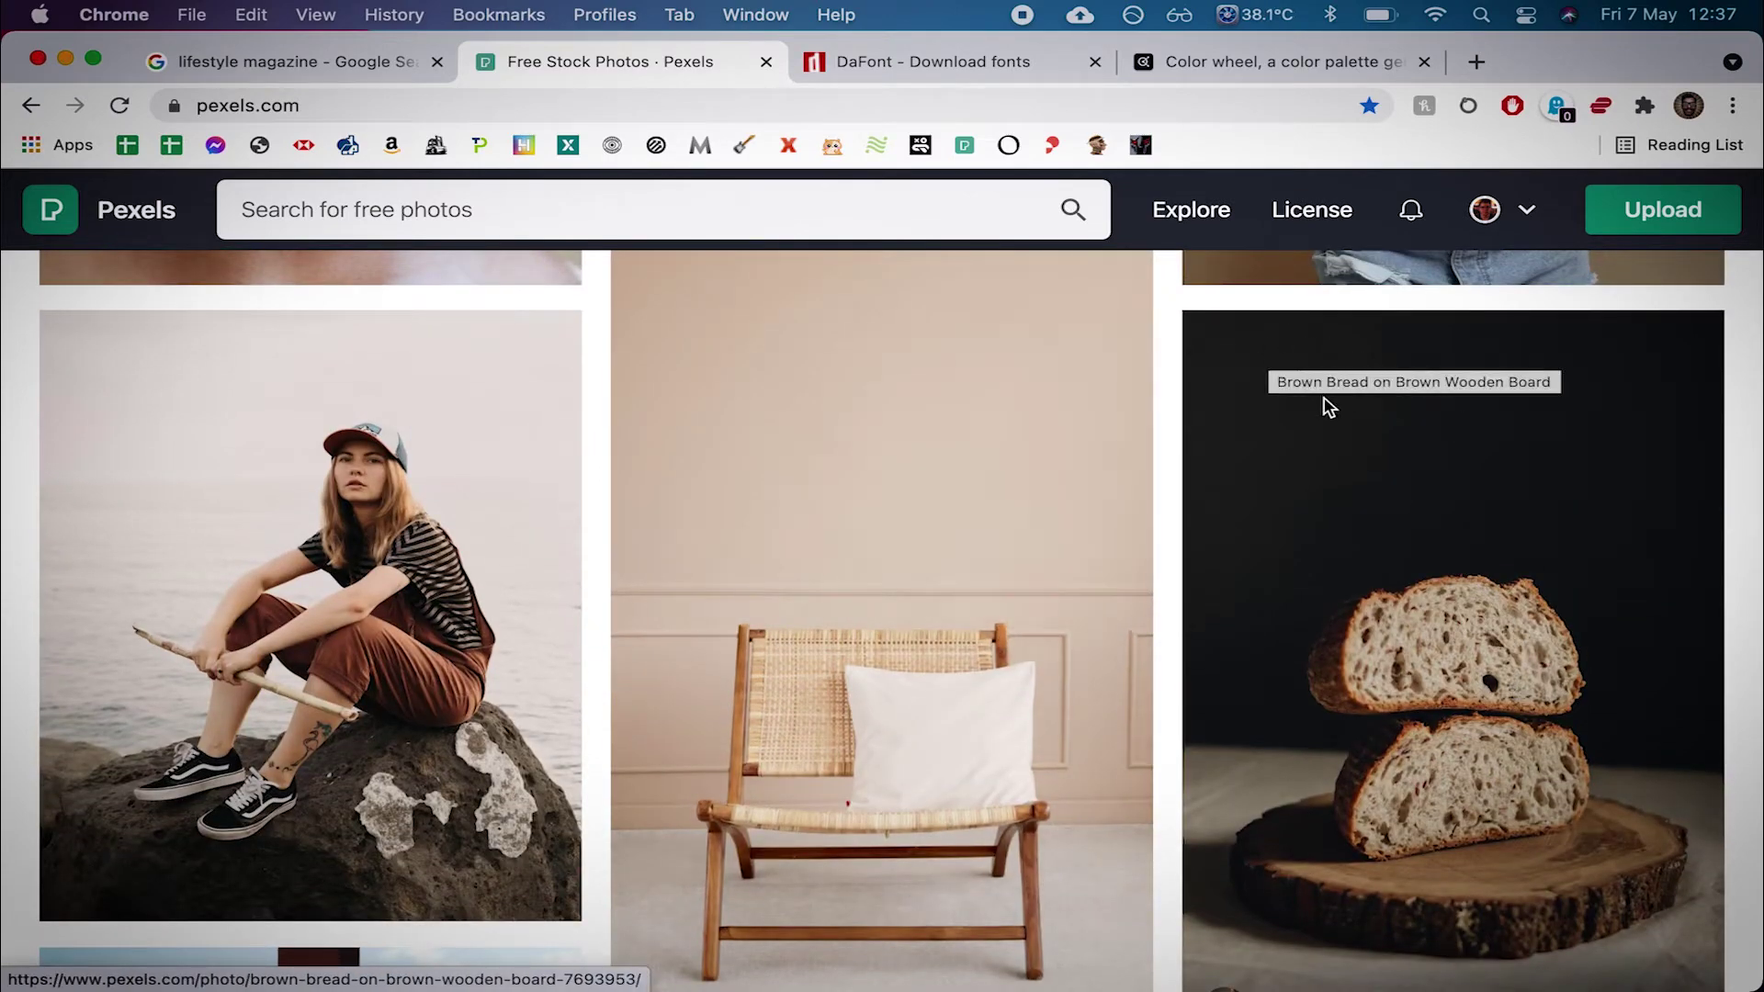
pyautogui.scroll(-10, 900, 675)
pyautogui.scroll(-7, 904, 677)
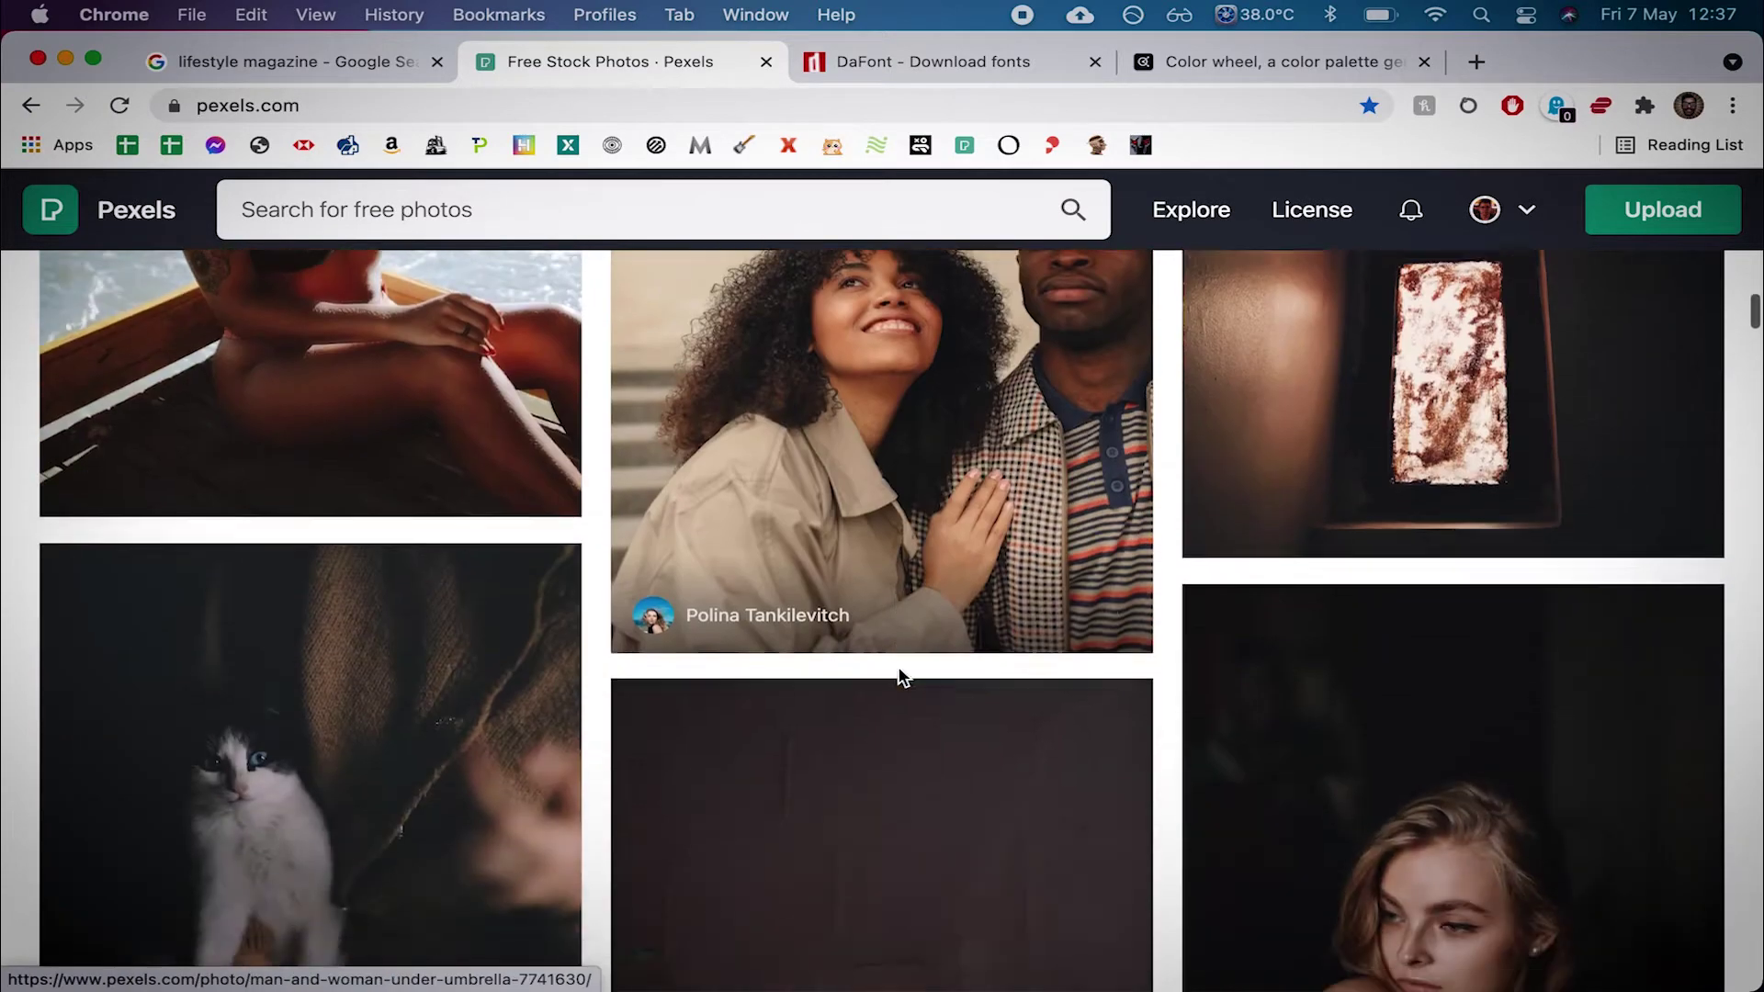
pyautogui.scroll(10, 903, 677)
pyautogui.scroll(15, 903, 677)
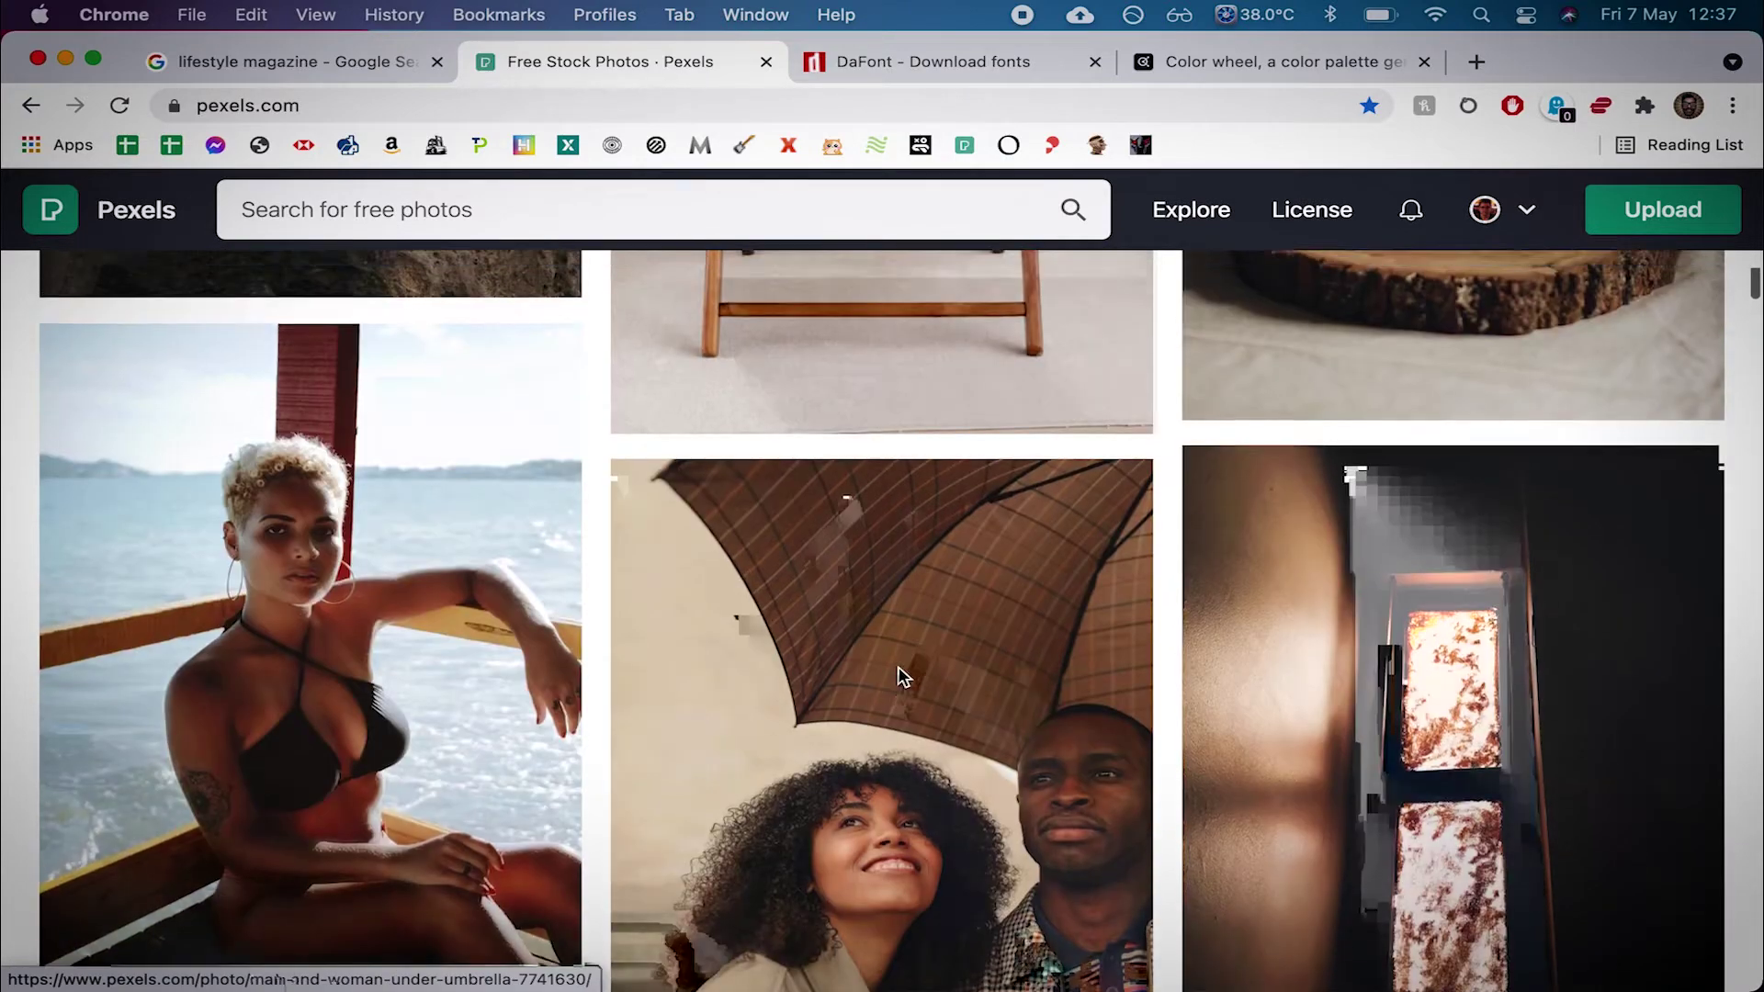
pyautogui.scroll(-5, 901, 677)
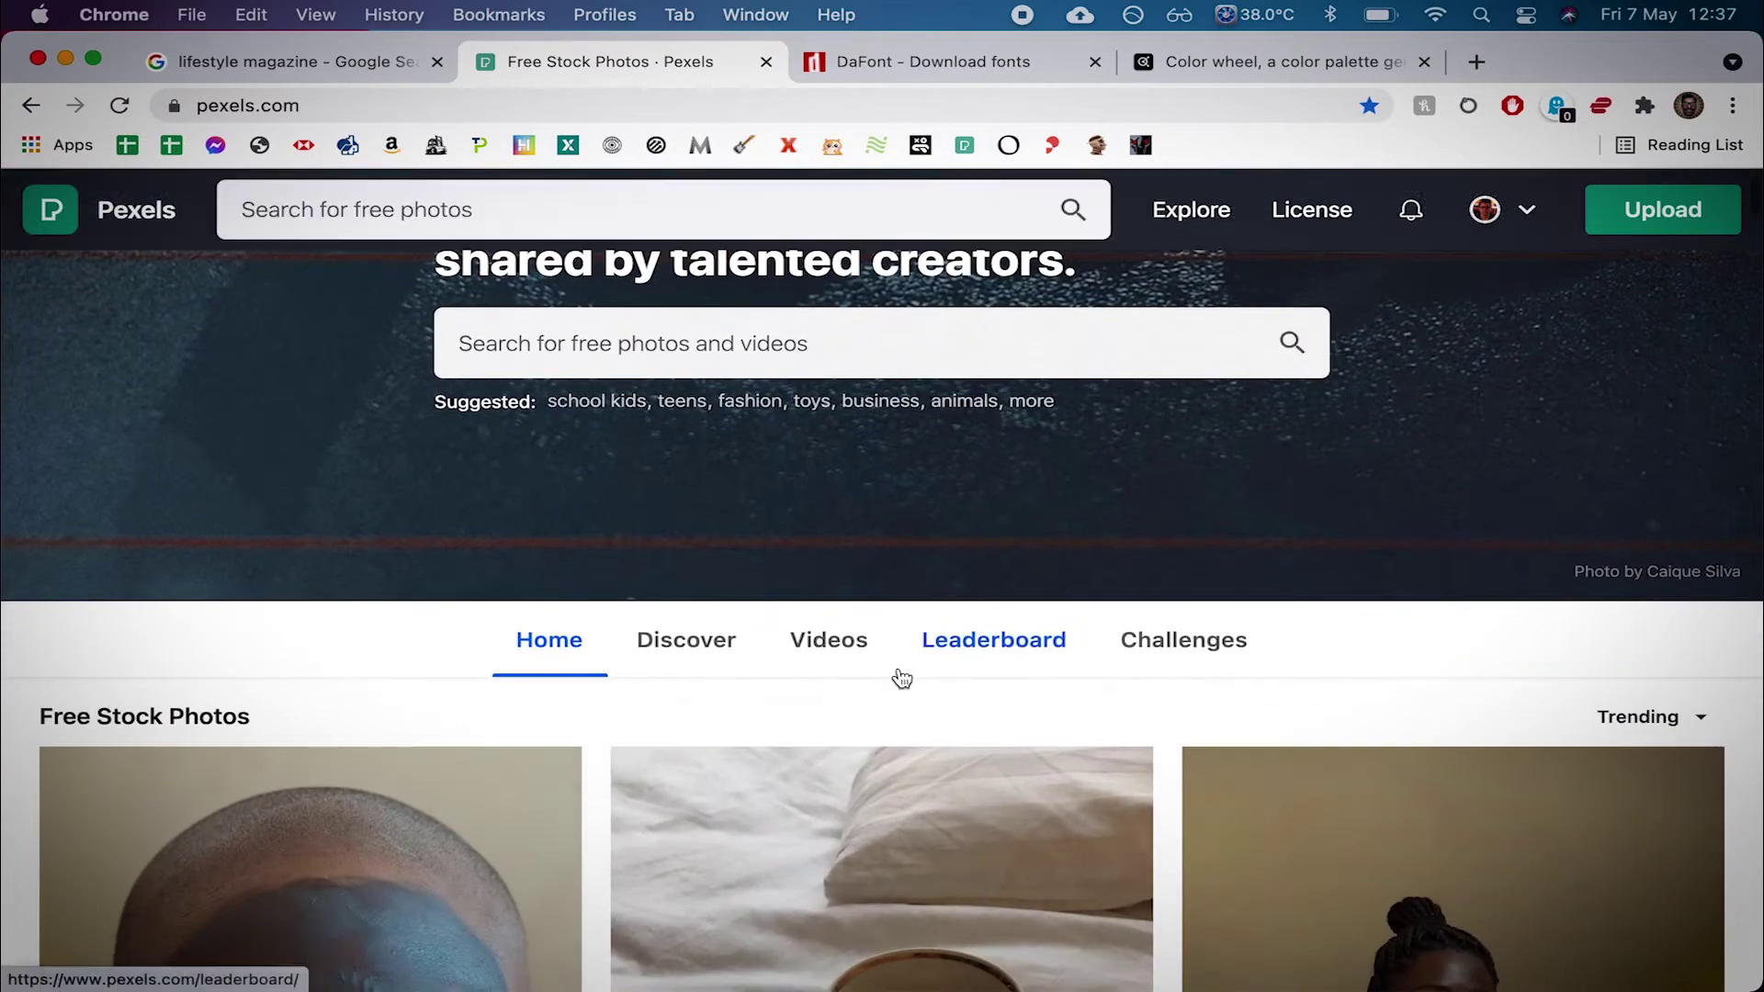
pyautogui.scroll(-2, 903, 678)
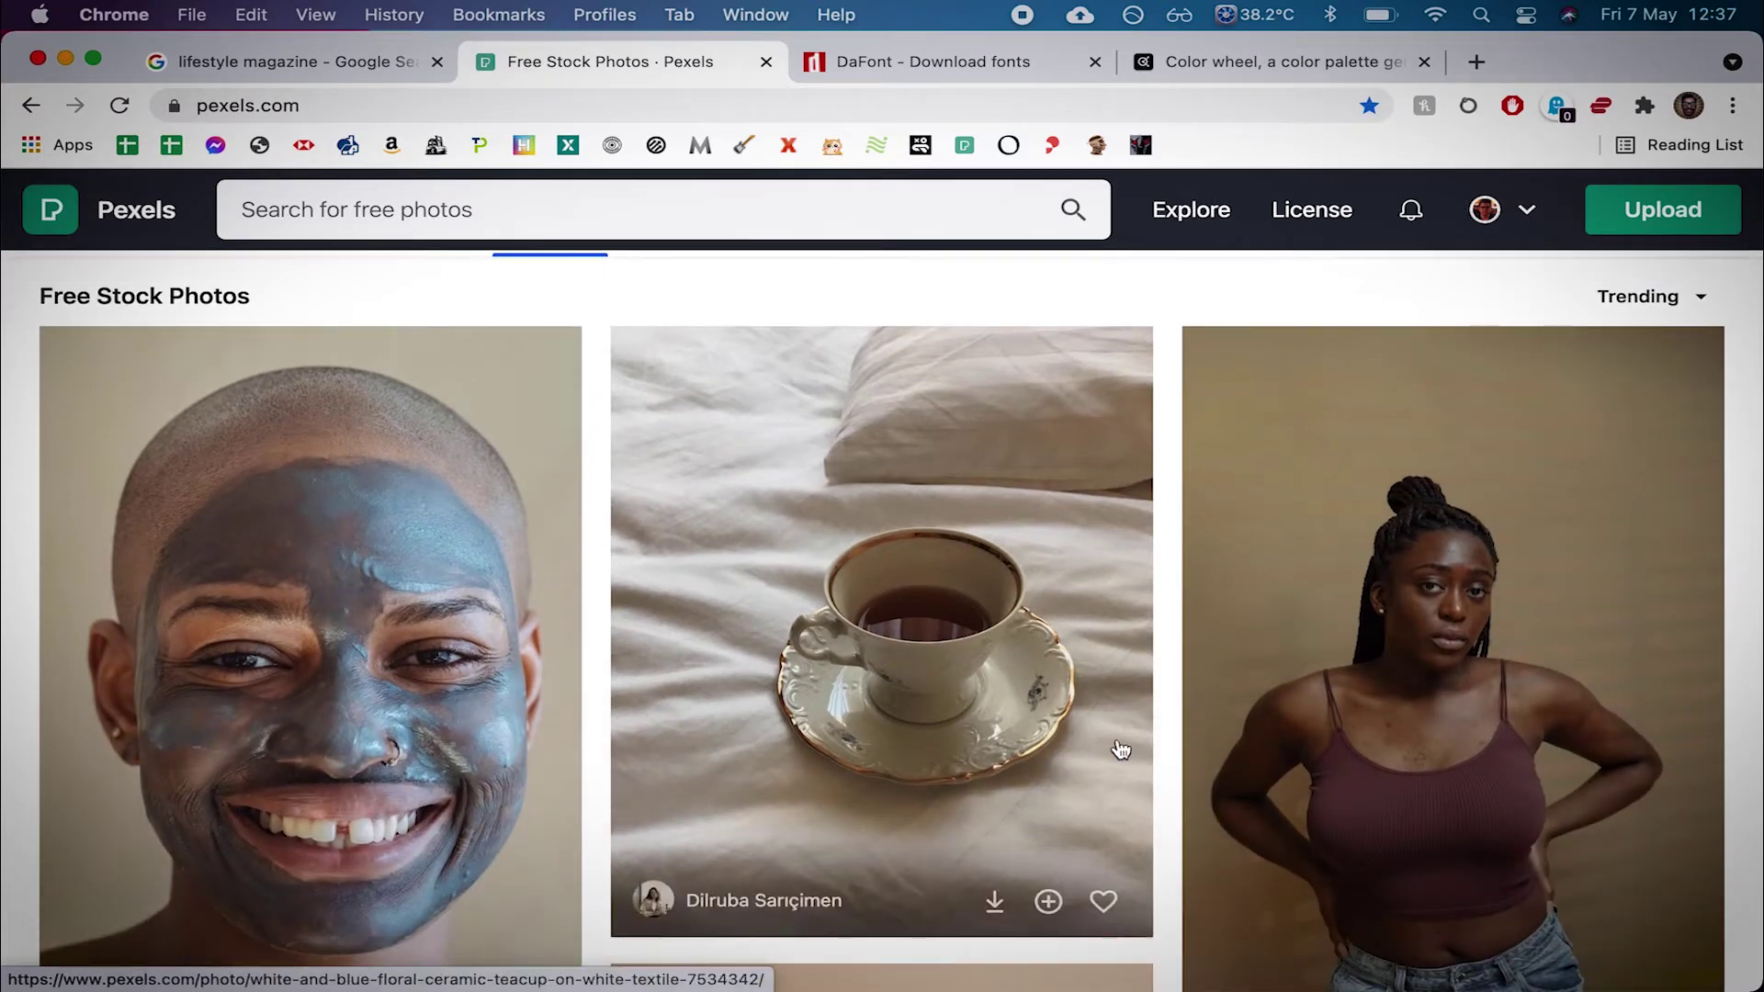
pyautogui.scroll(-7, 1121, 749)
pyautogui.scroll(5, 1120, 749)
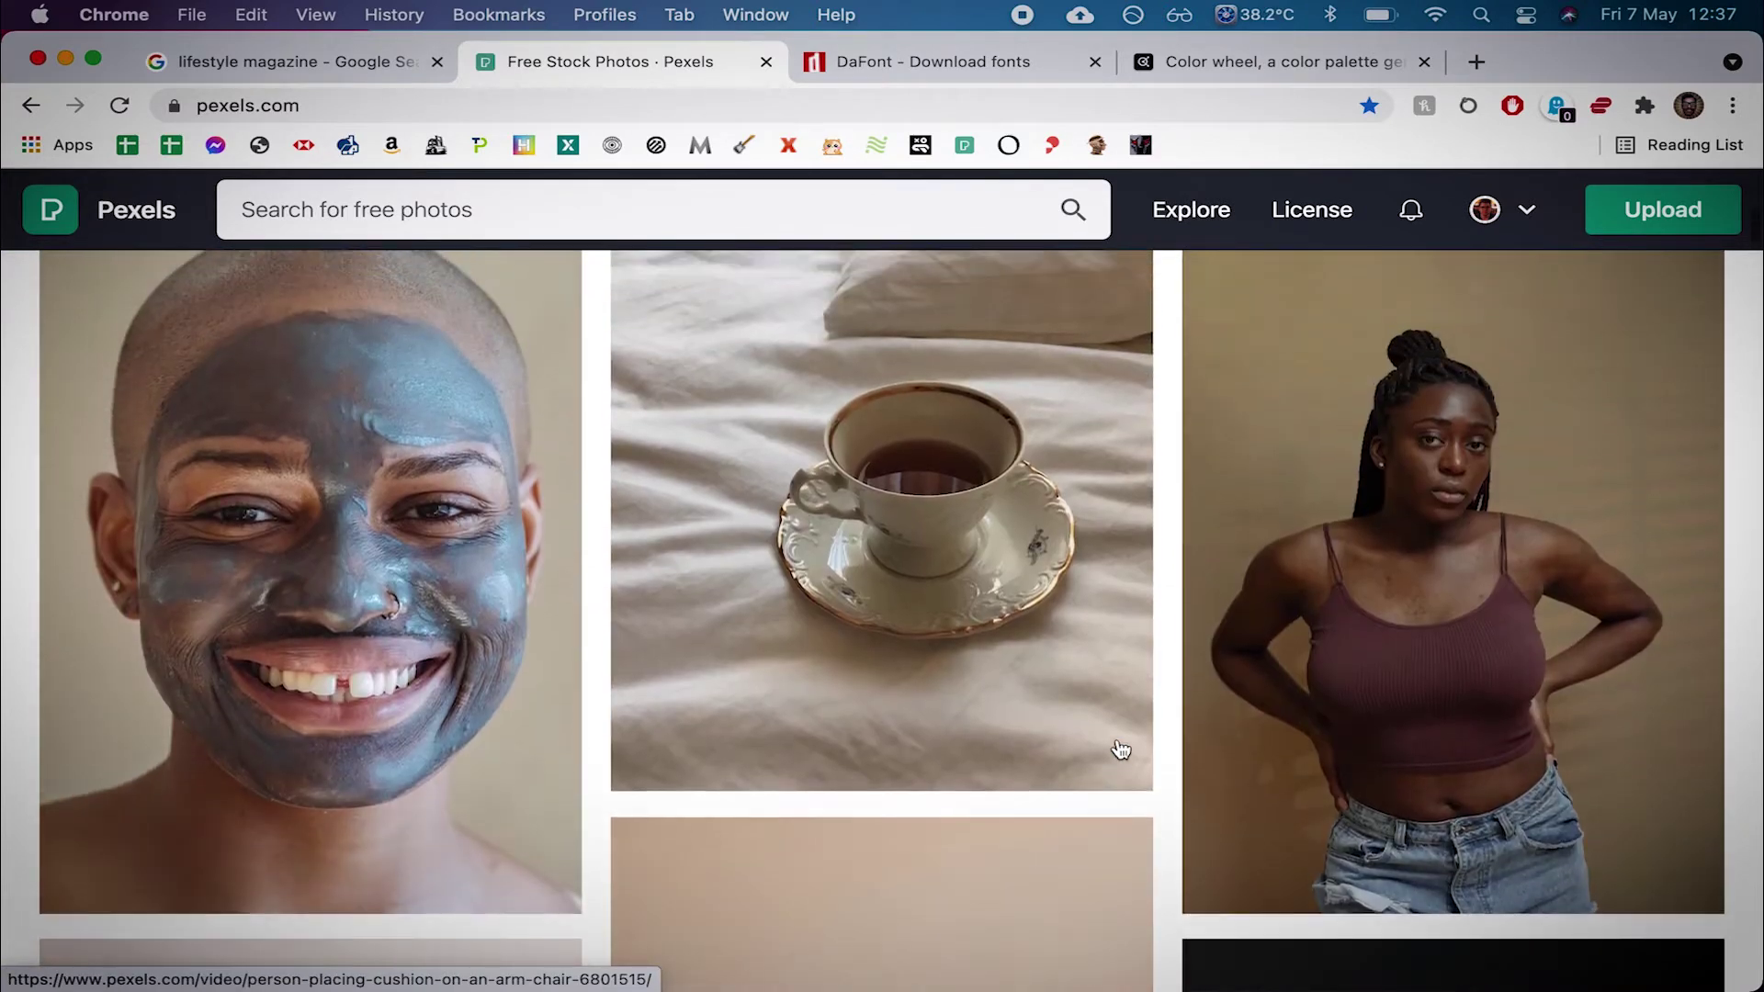
pyautogui.scroll(2, 1496, 681)
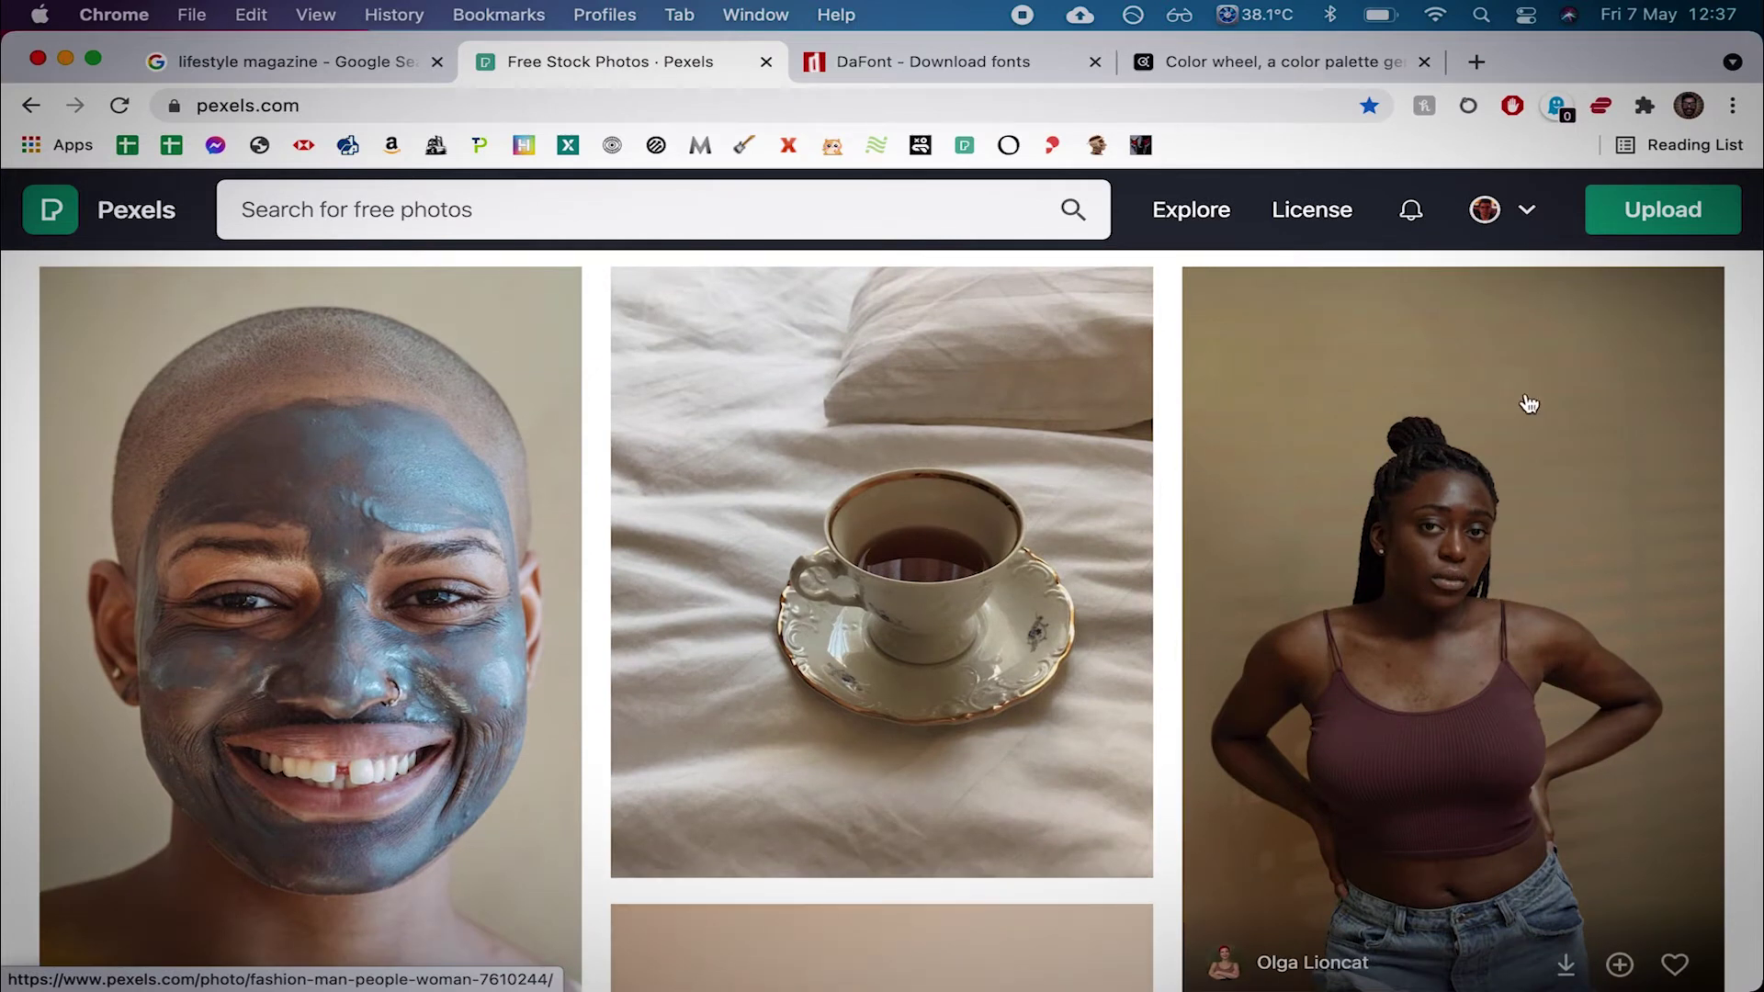
pyautogui.scroll(-1, 1670, 822)
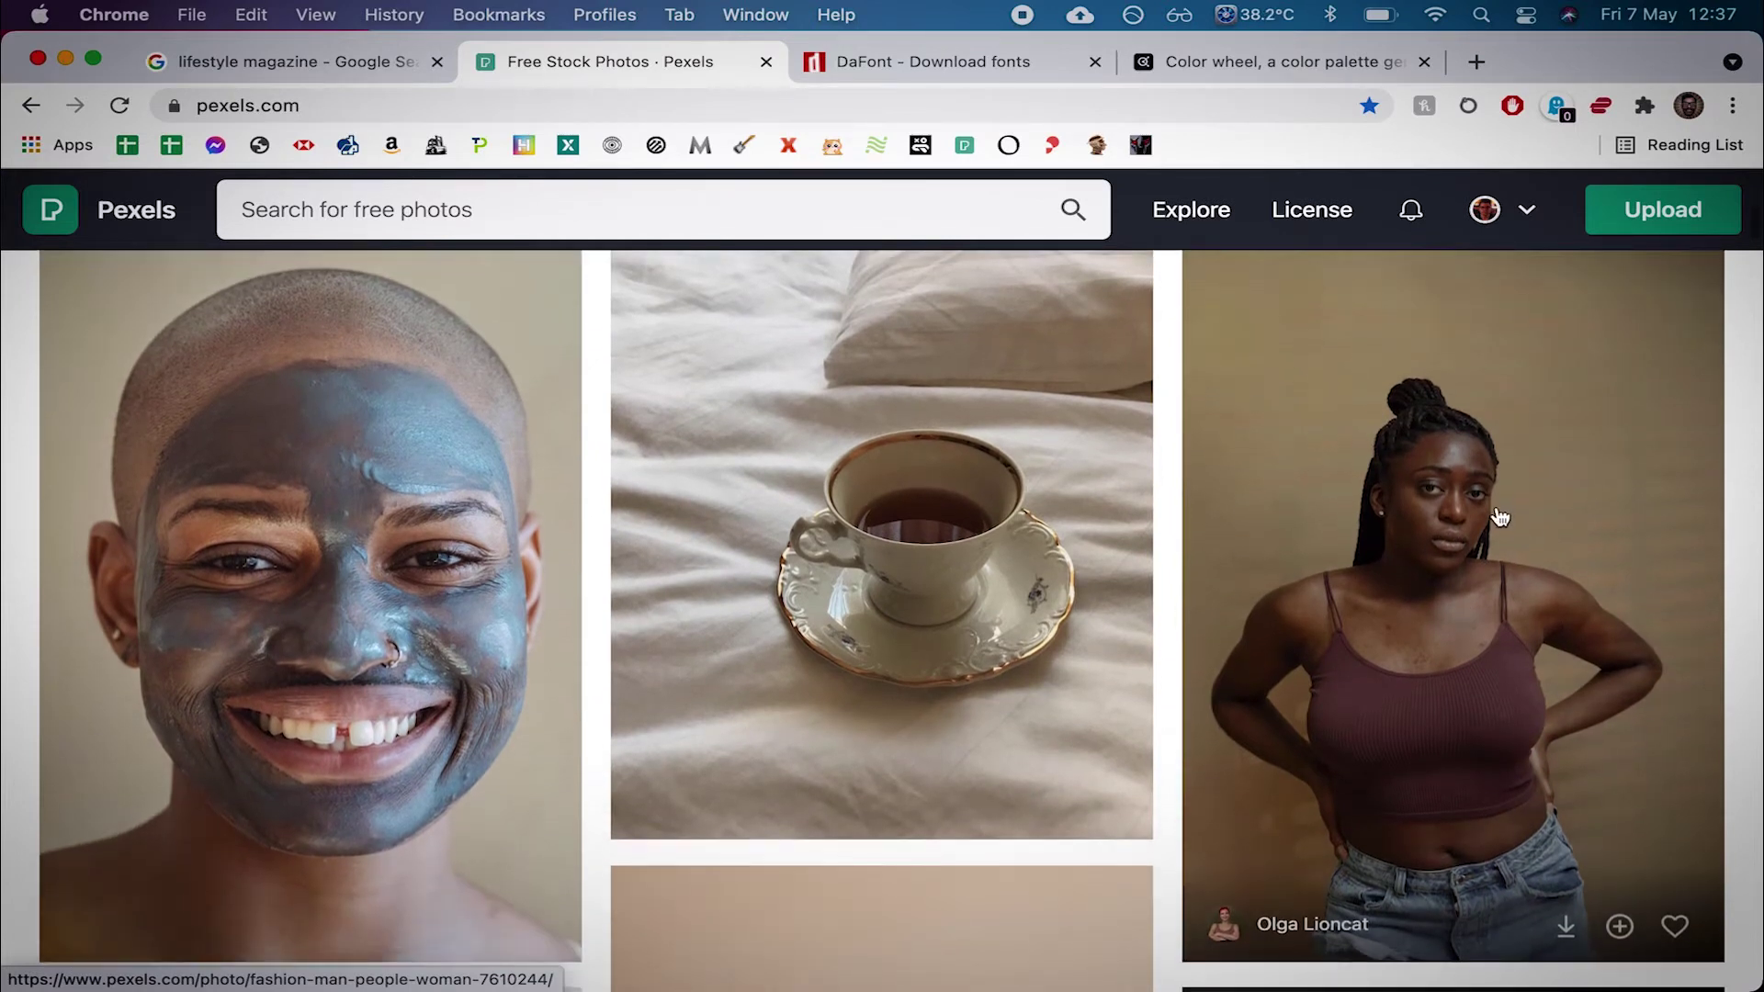
pyautogui.scroll(-1, 1642, 708)
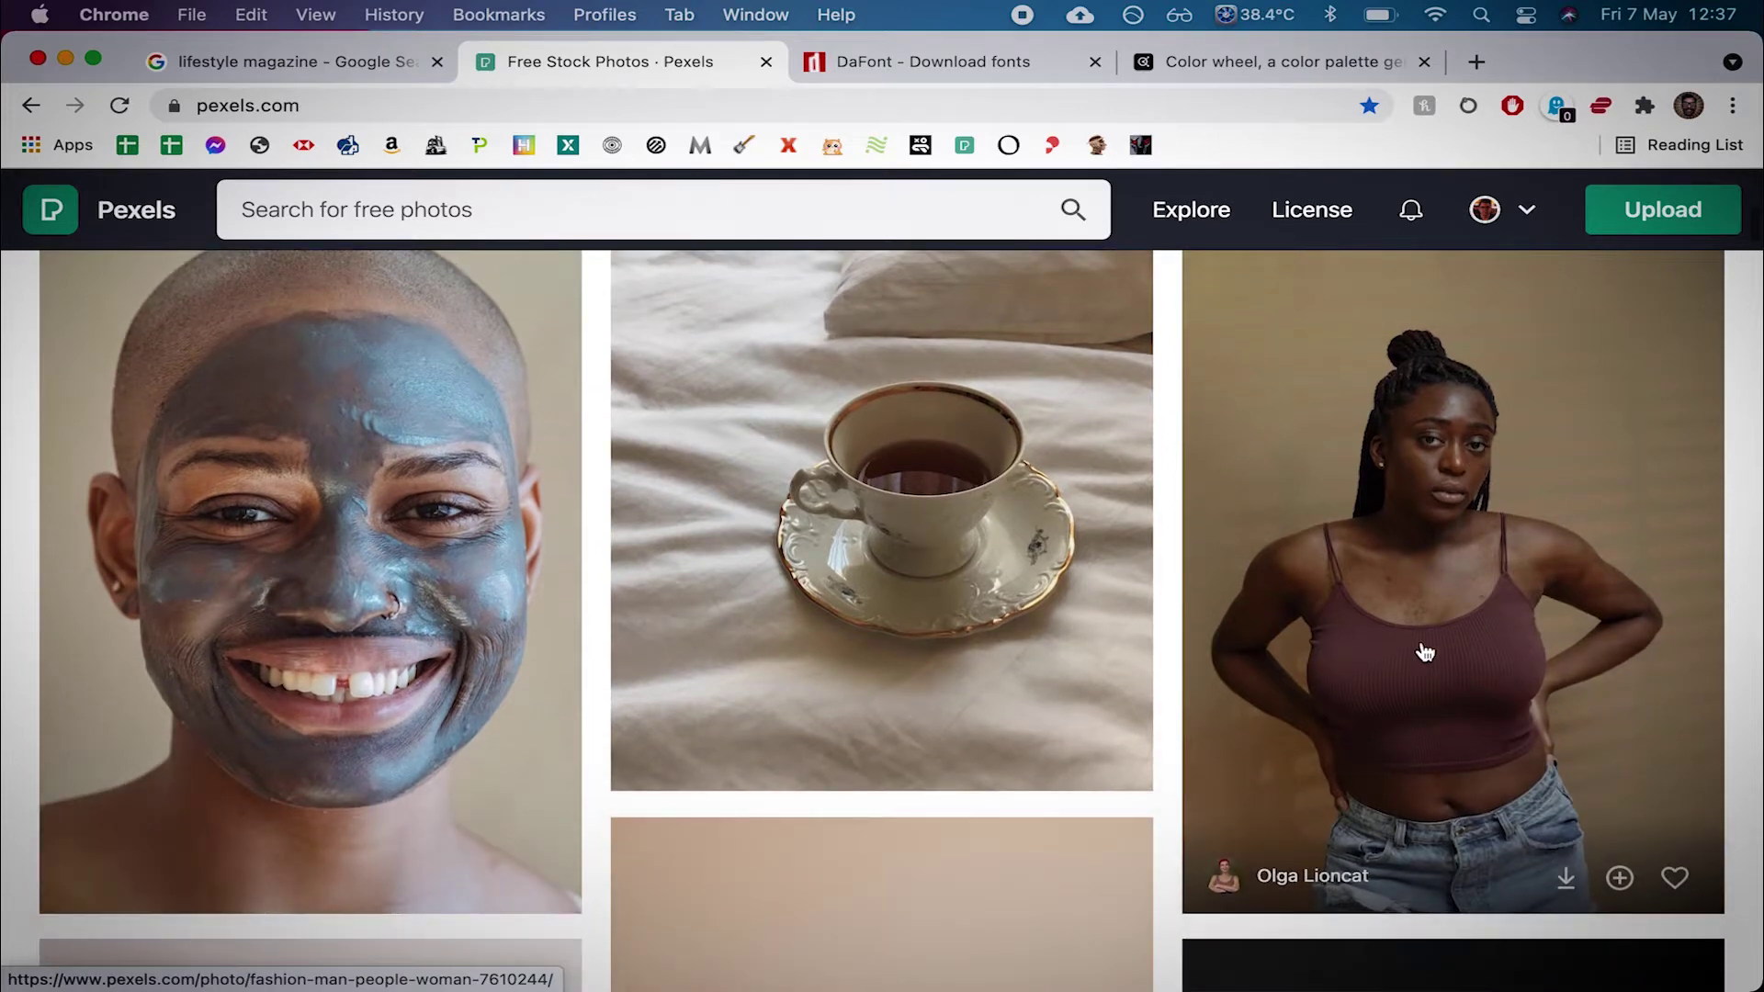
pyautogui.scroll(3, 1447, 506)
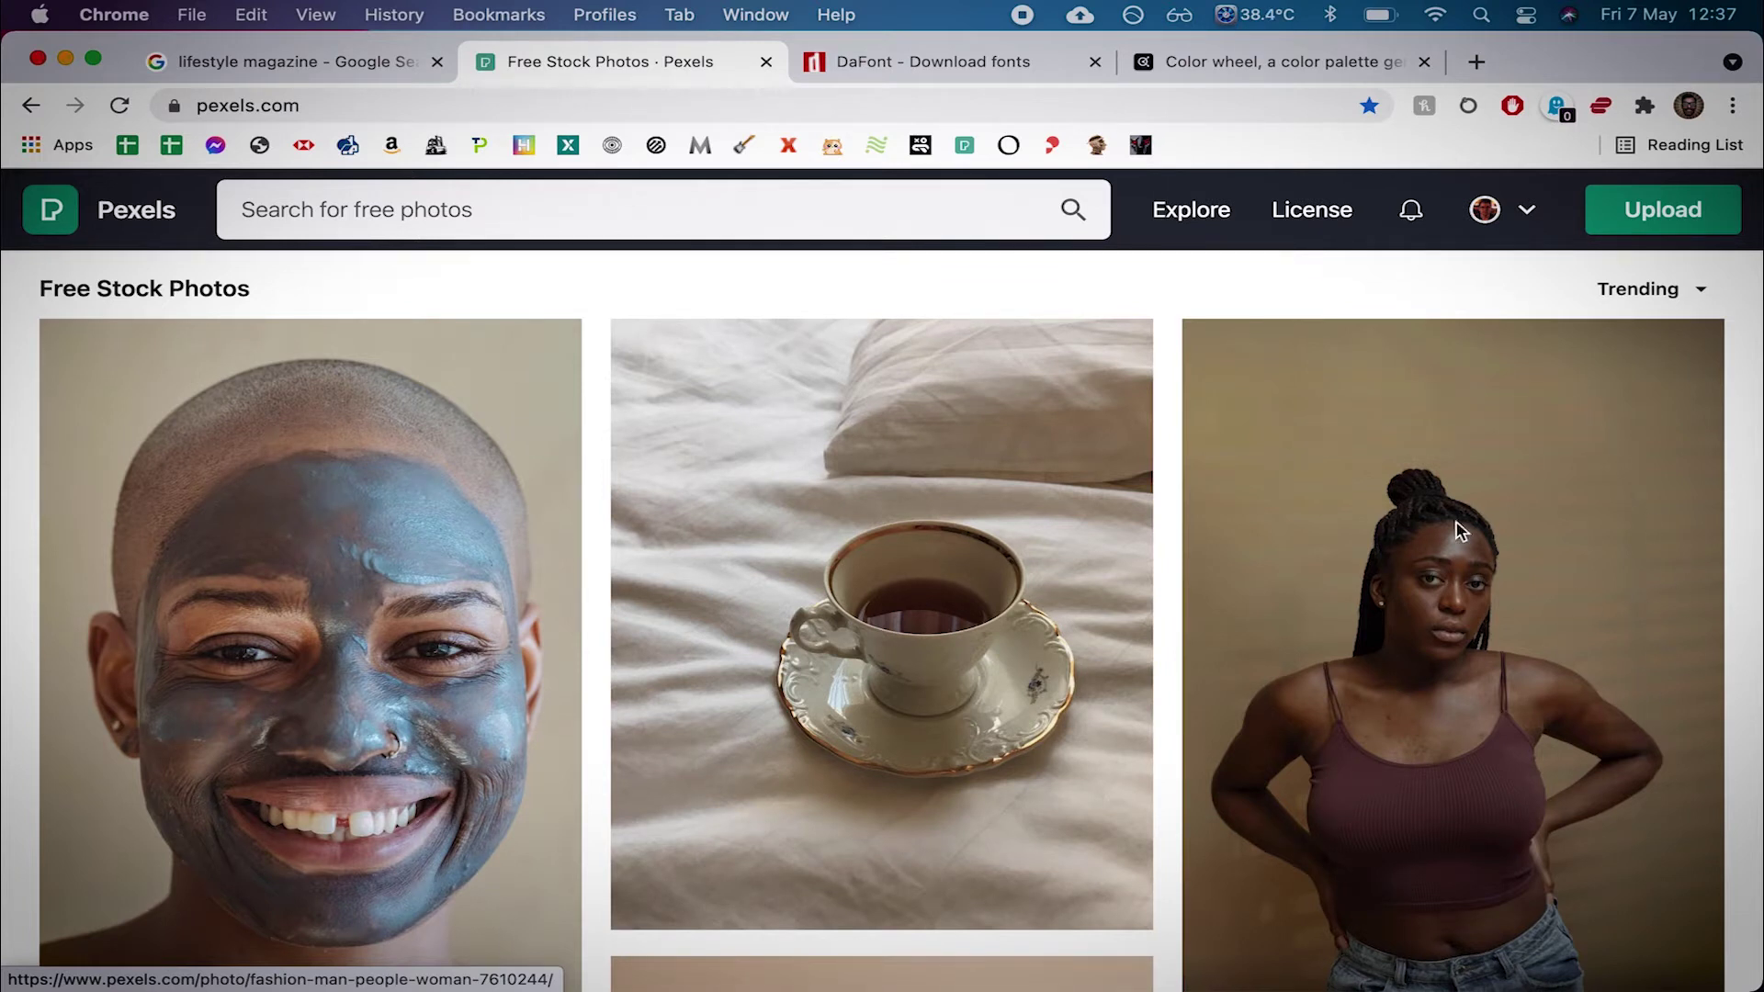
pyautogui.scroll(-1, 1580, 596)
pyautogui.scroll(2, 1032, 579)
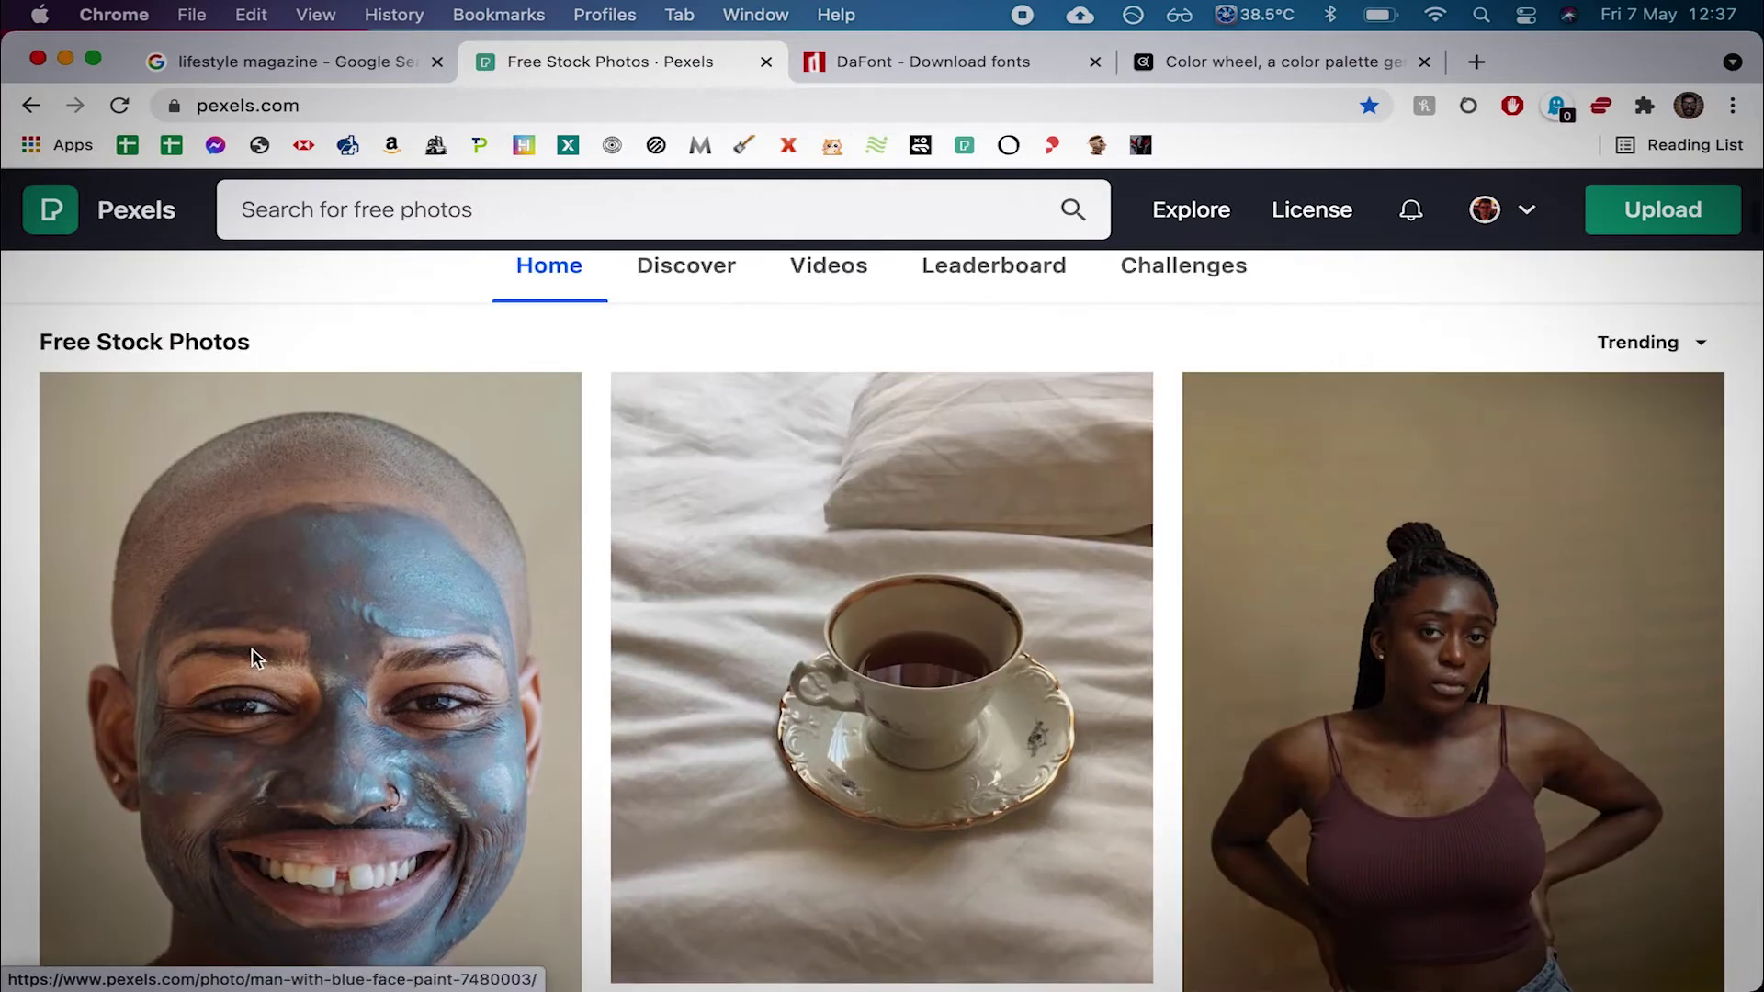
pyautogui.scroll(-1, 358, 623)
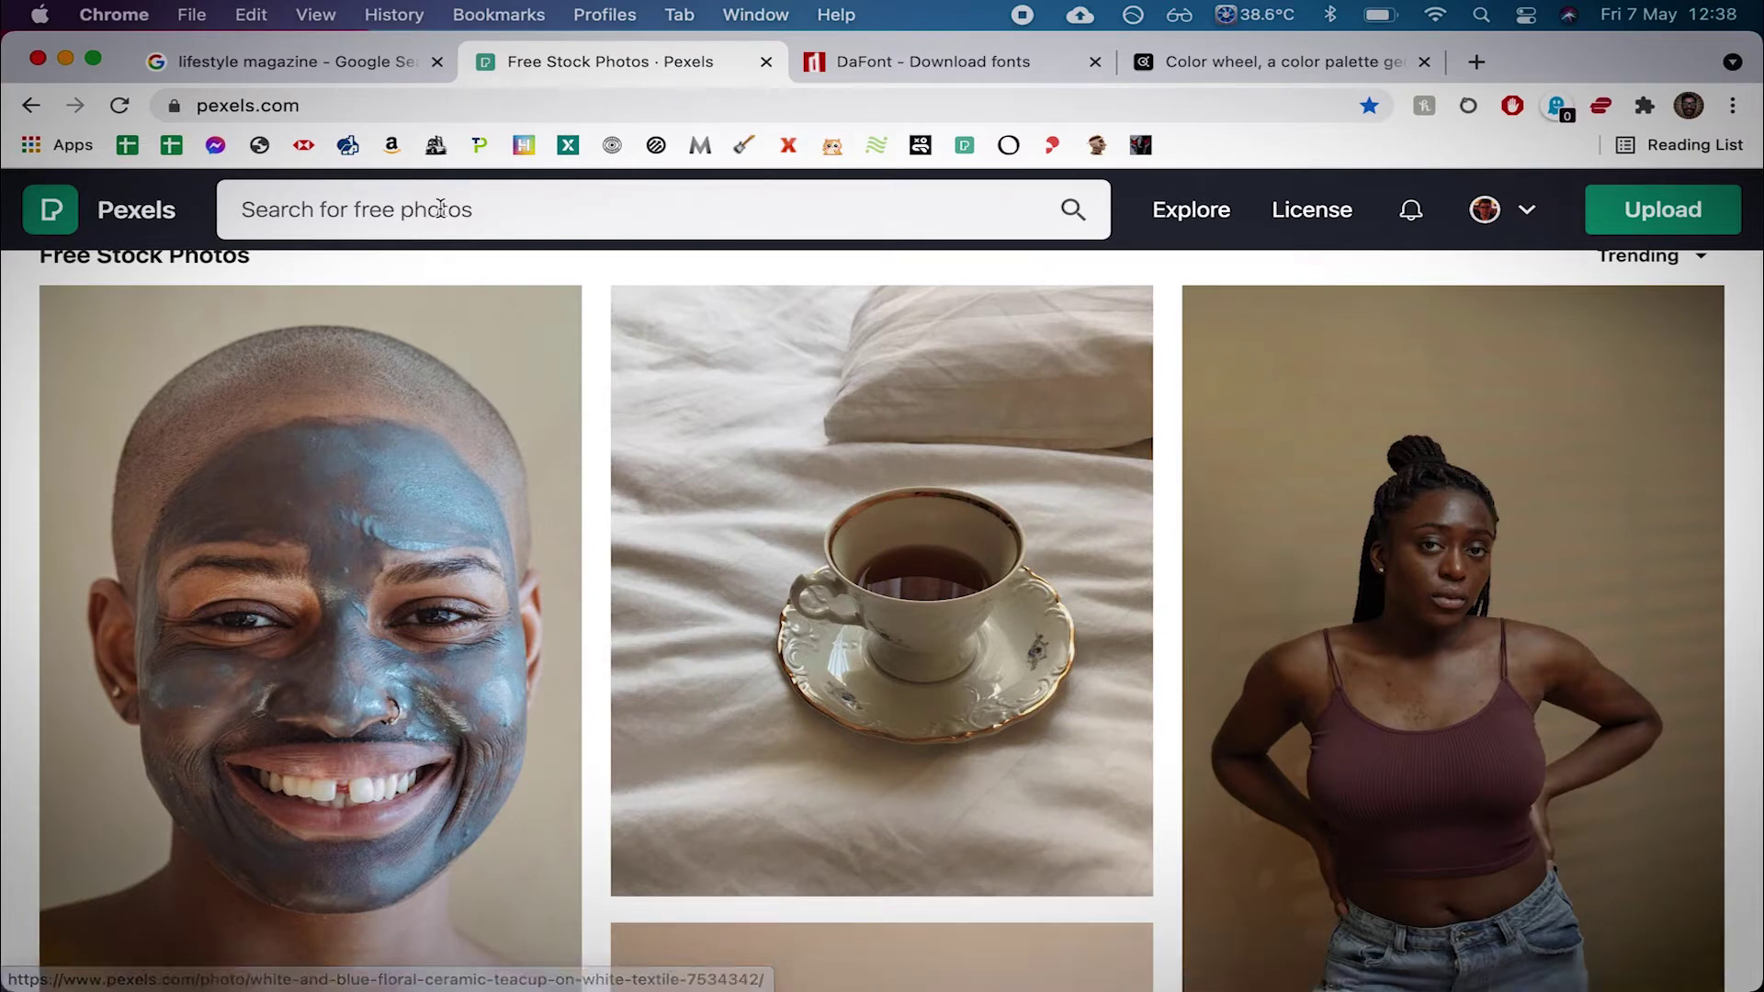
pyautogui.click(369, 71)
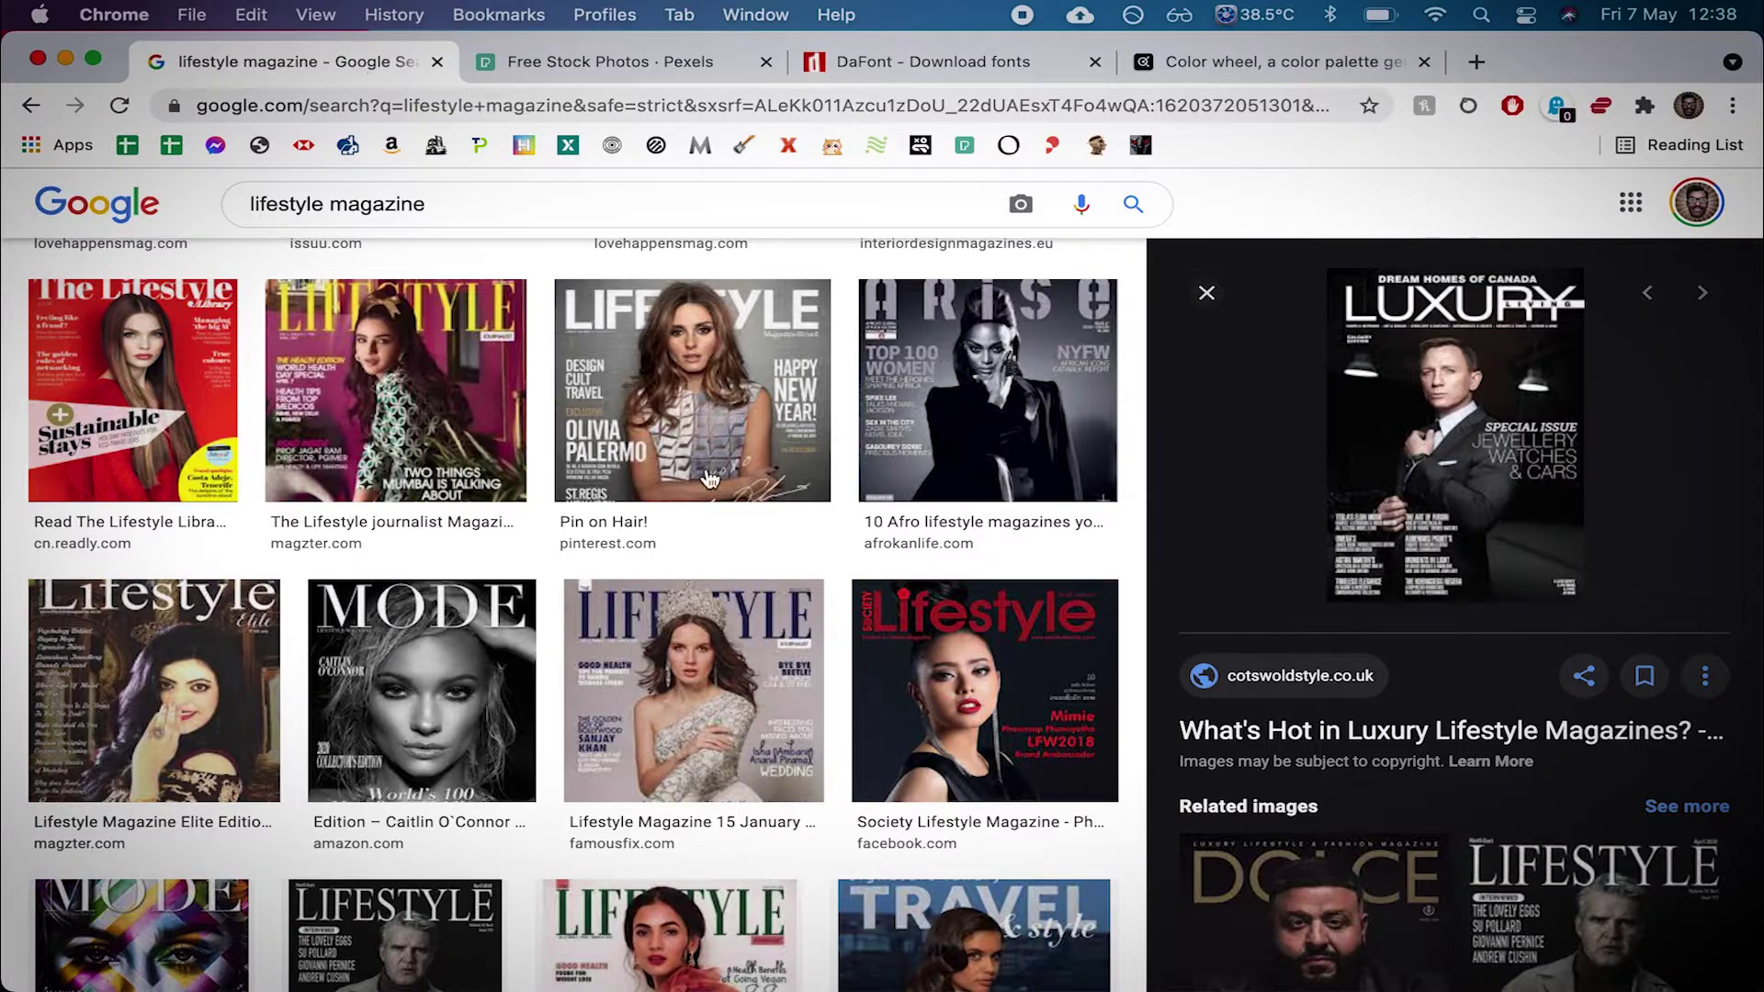
# - Close the image preview, browse the lifestyle magazine cover references, then return to Pexels
pyautogui.click(1206, 294)
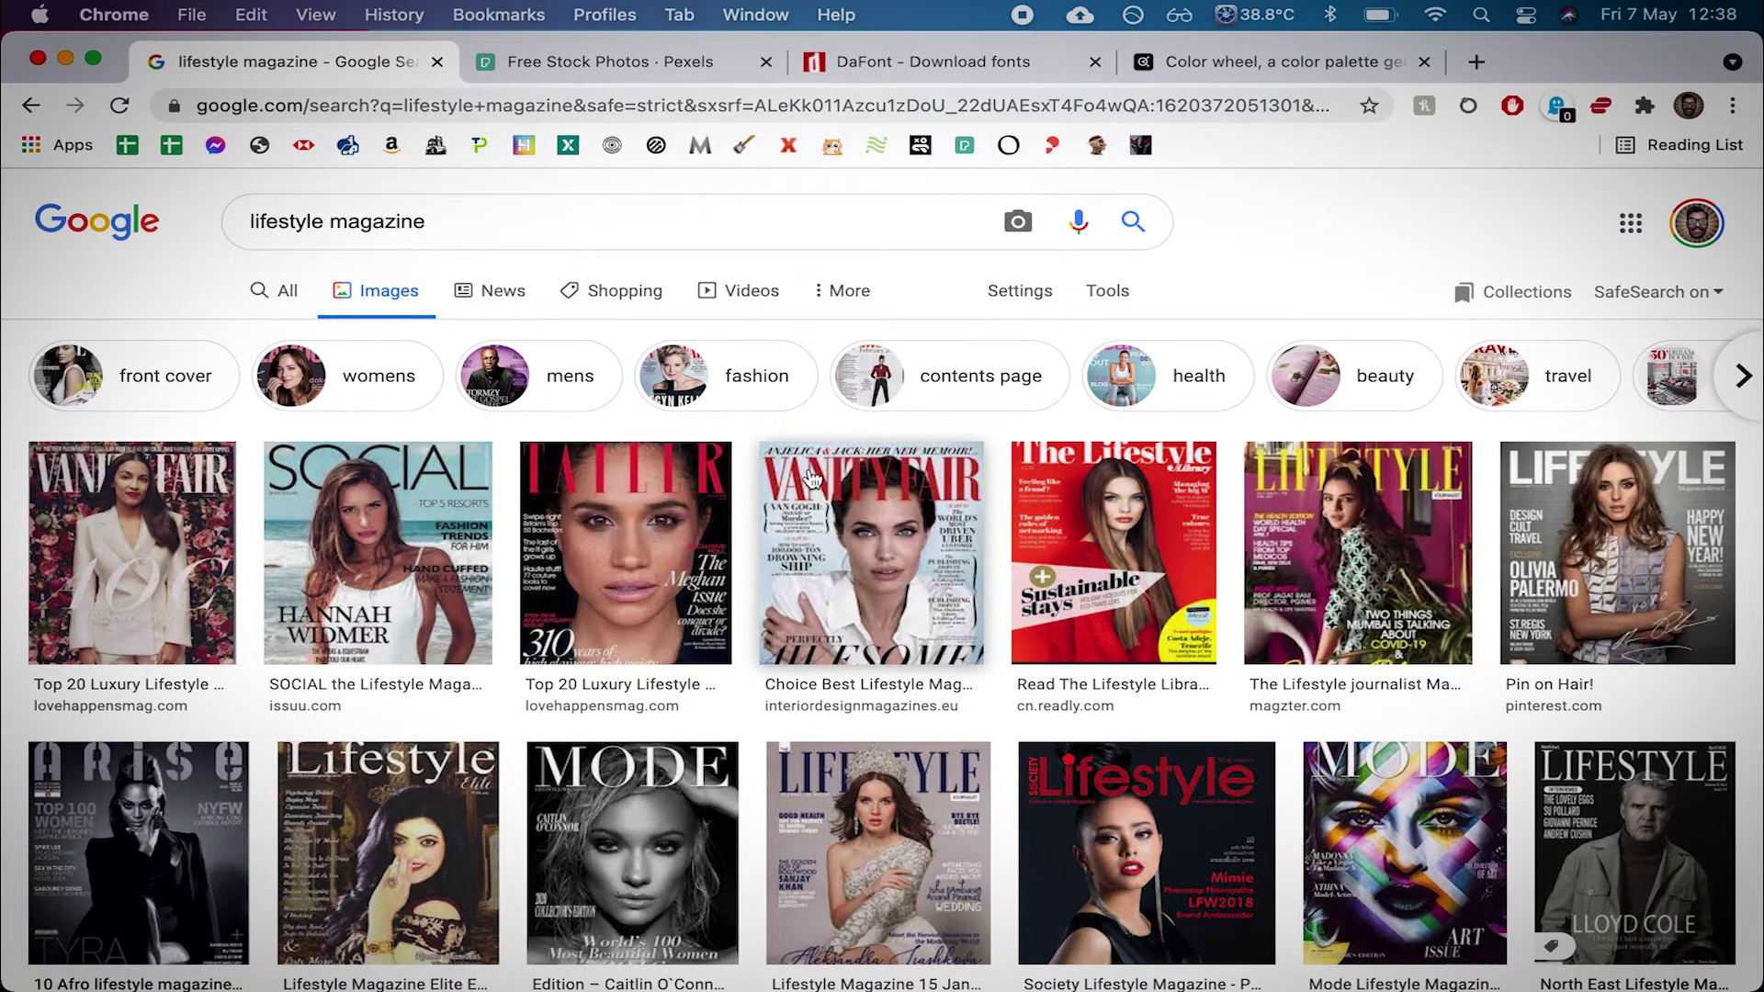
pyautogui.scroll(-3, 663, 639)
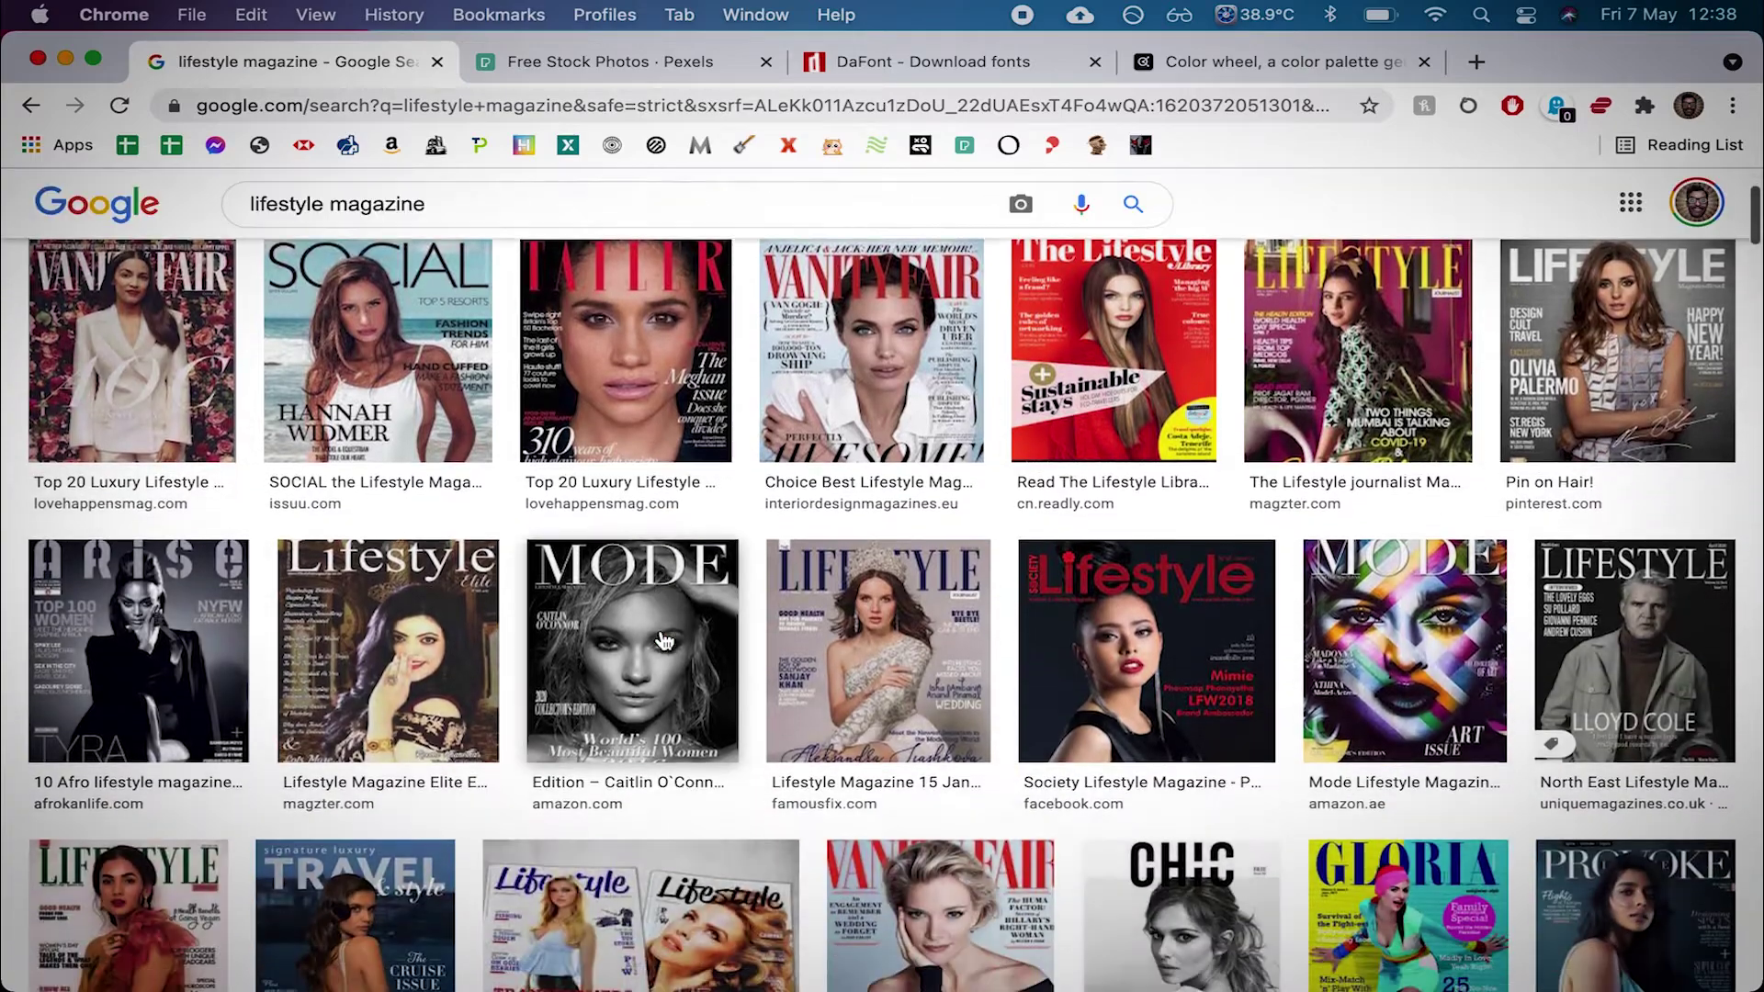
pyautogui.scroll(-4, 663, 640)
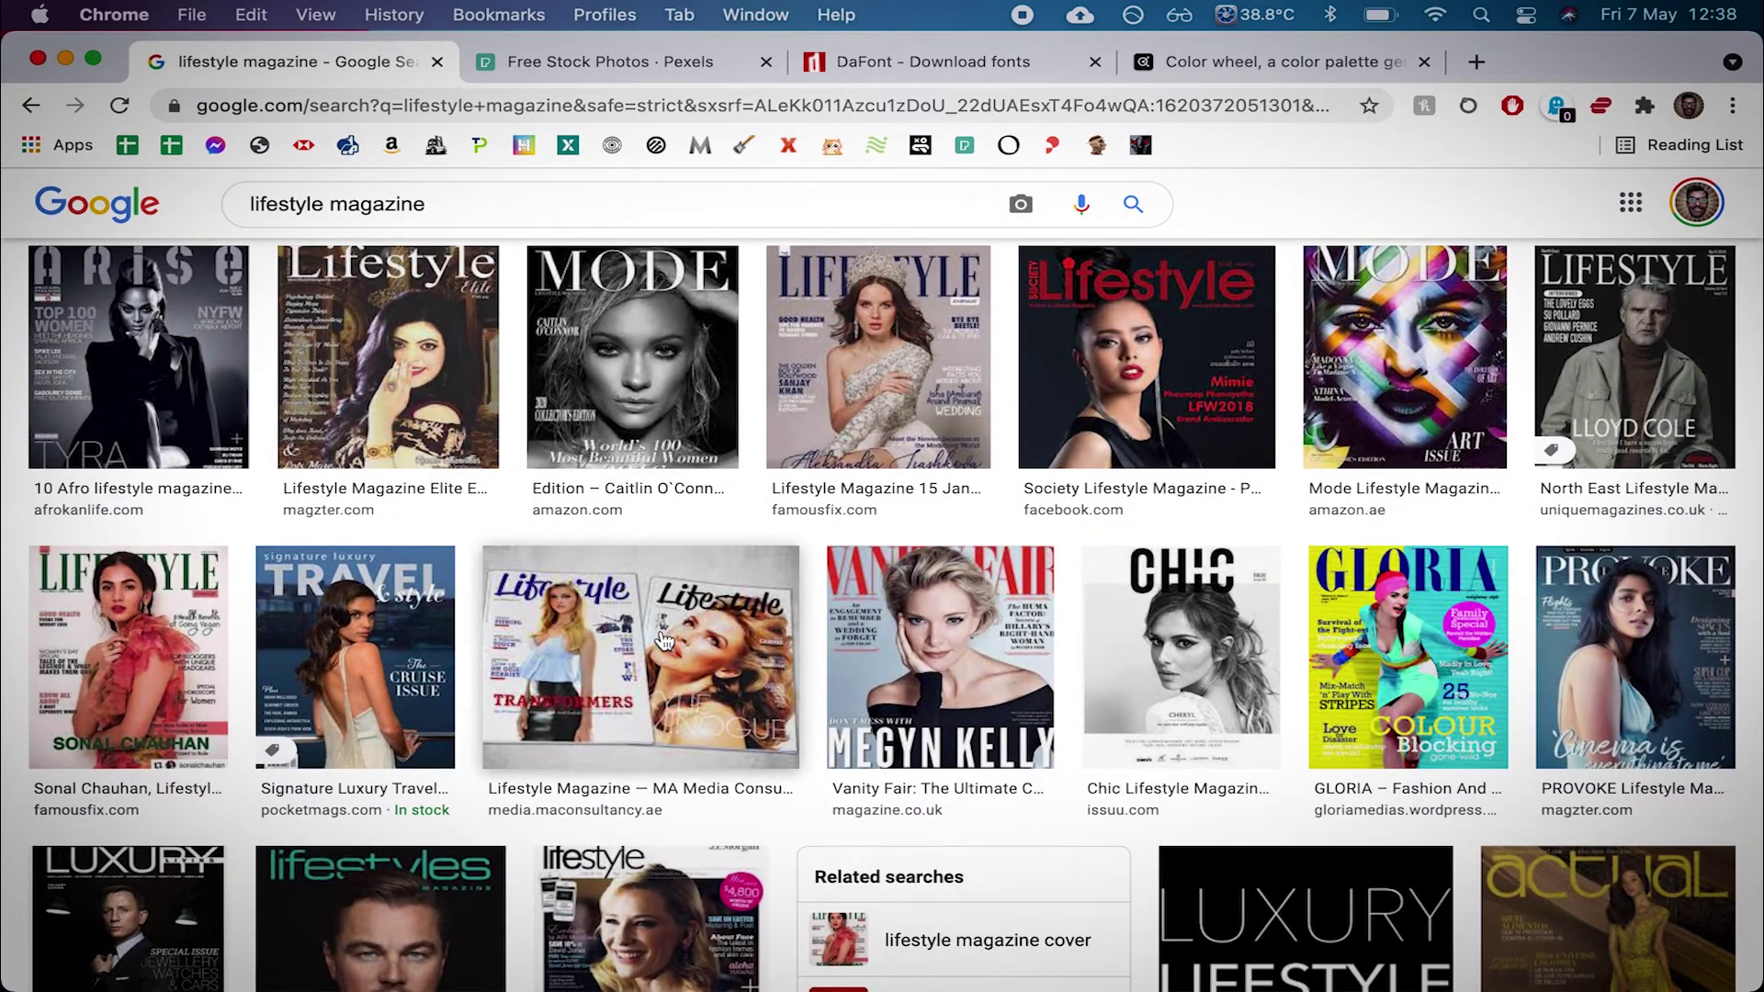
pyautogui.scroll(-5, 664, 641)
pyautogui.scroll(-15, 663, 641)
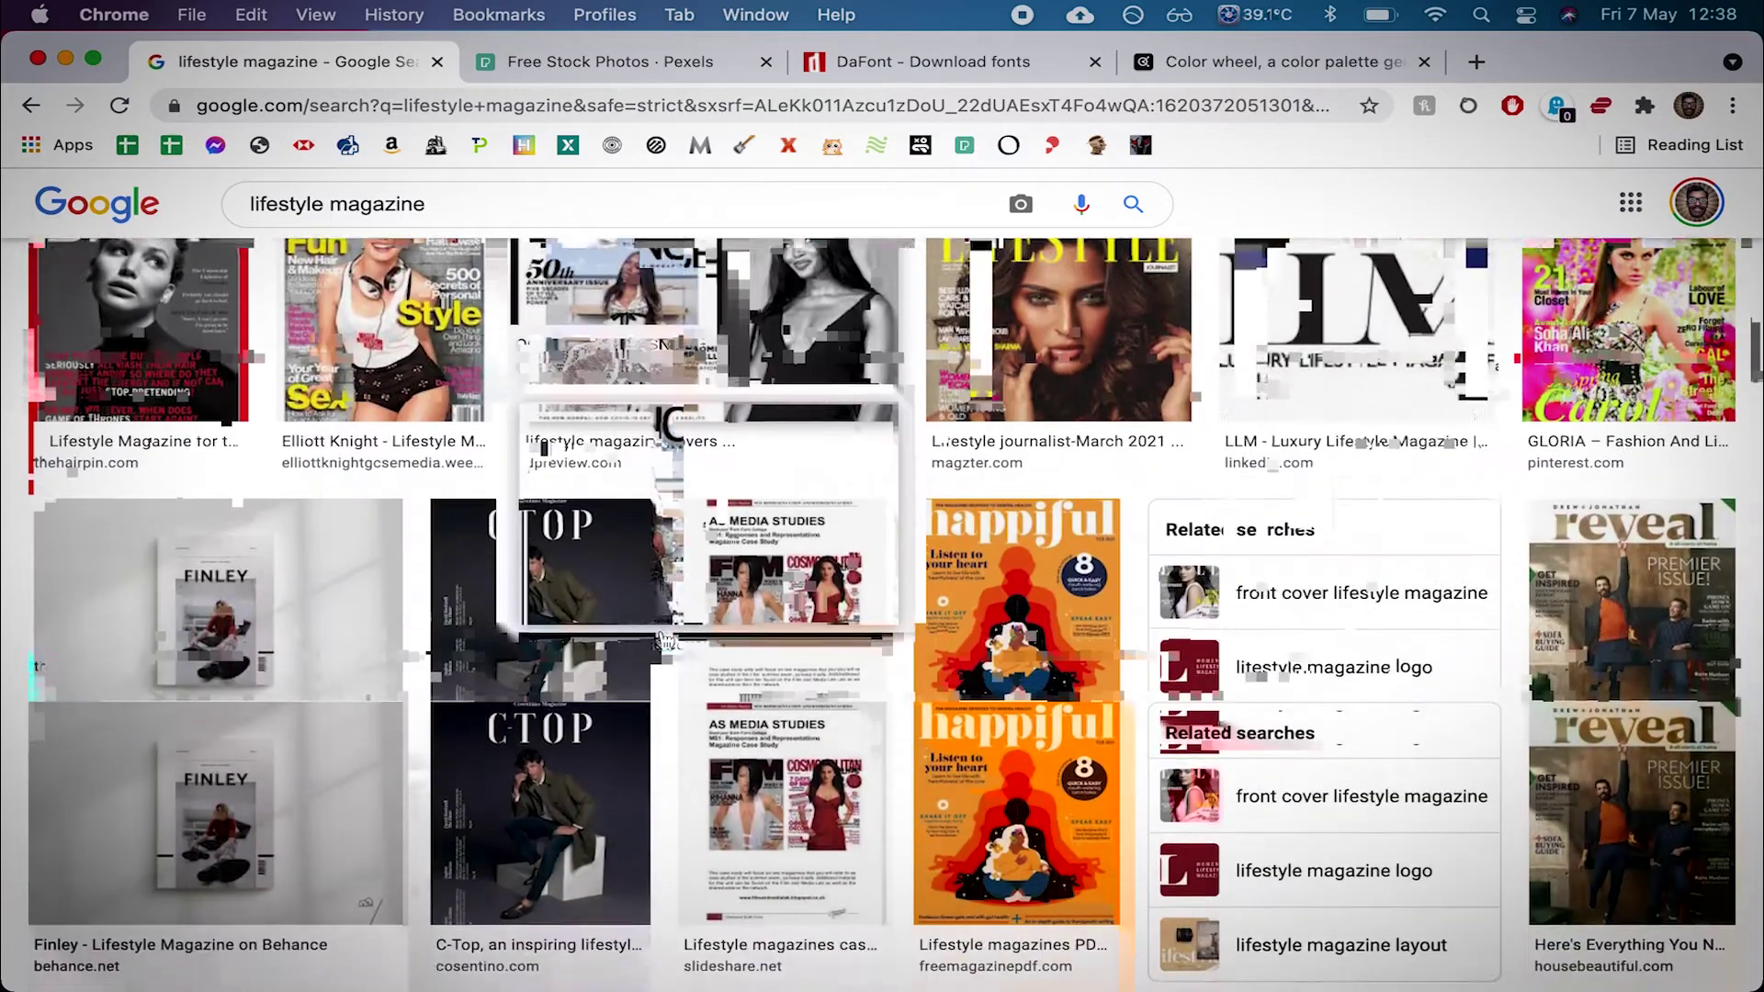
pyautogui.scroll(-1, 663, 640)
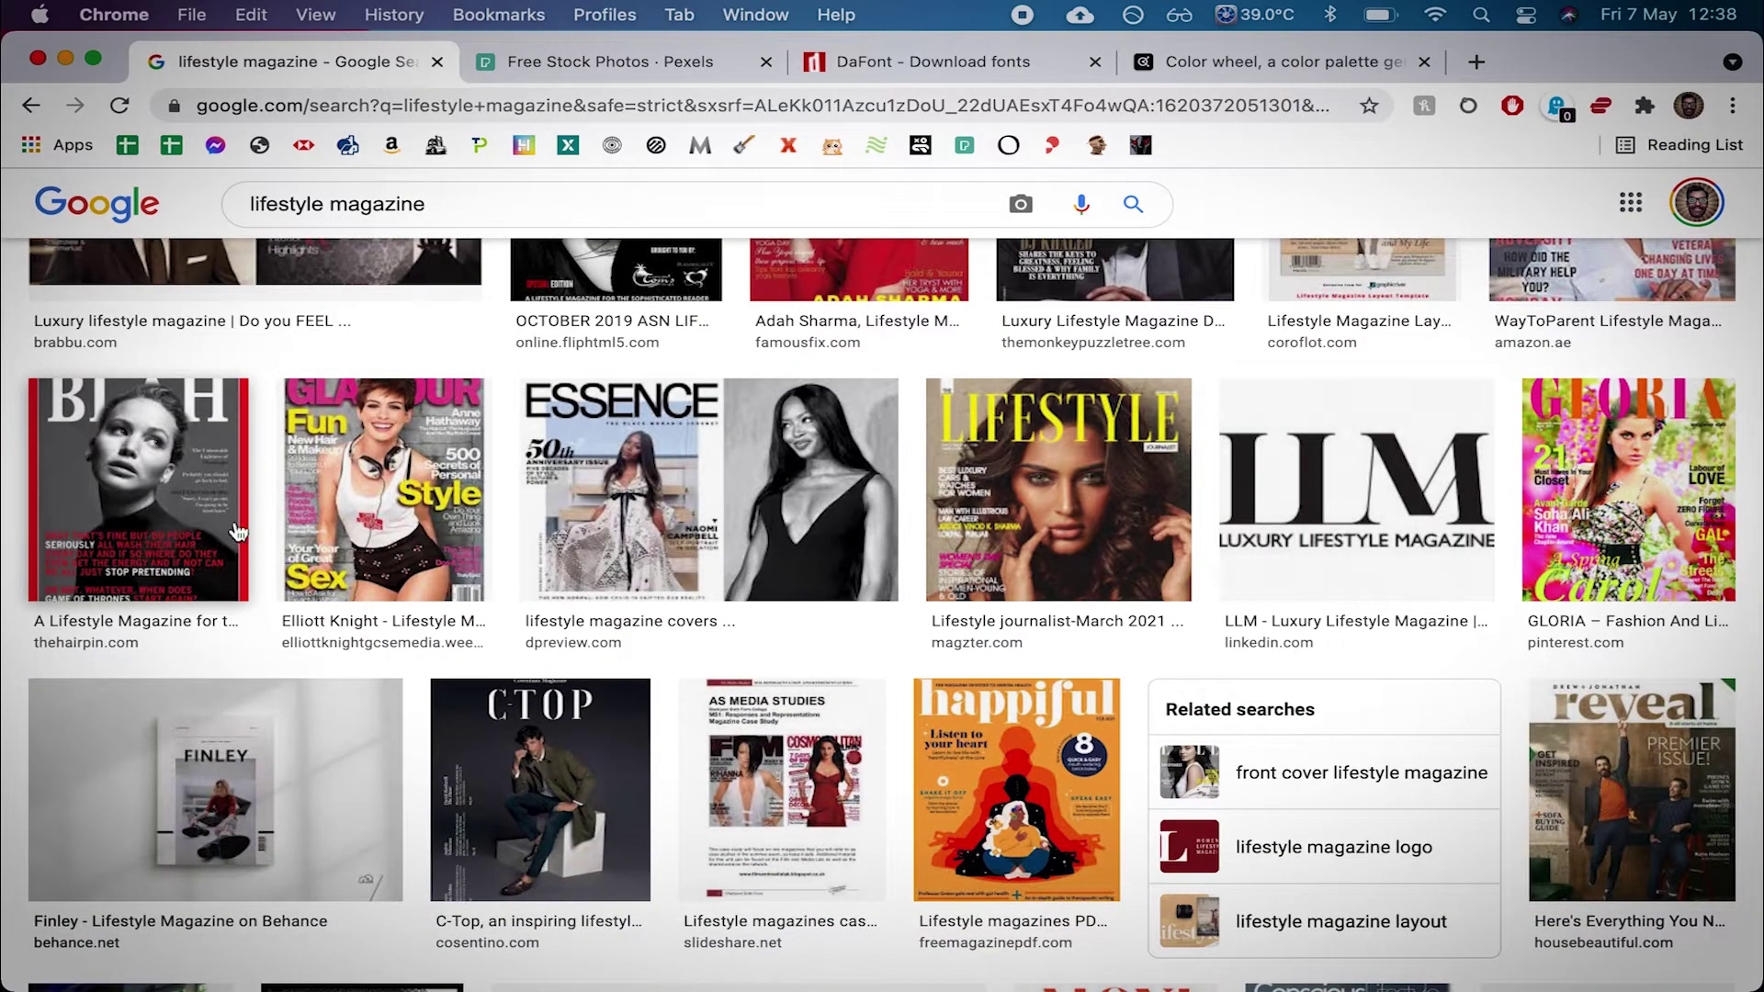
pyautogui.scroll(-2, 834, 527)
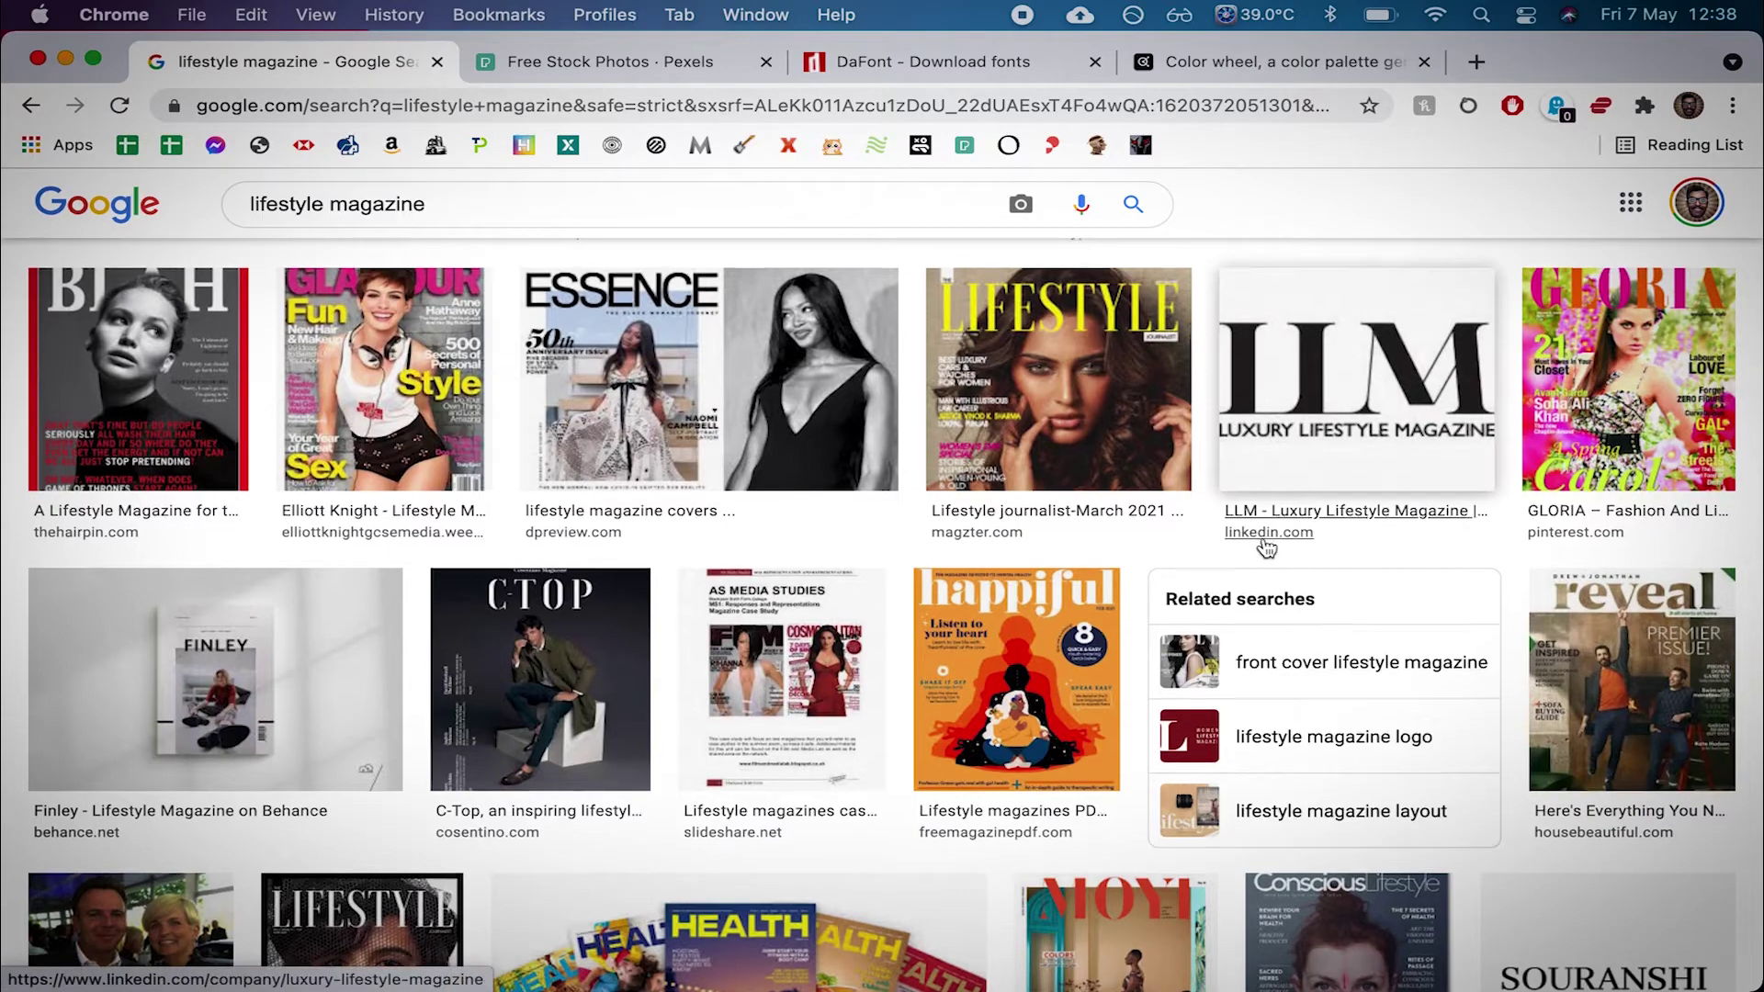
pyautogui.scroll(10, 1266, 547)
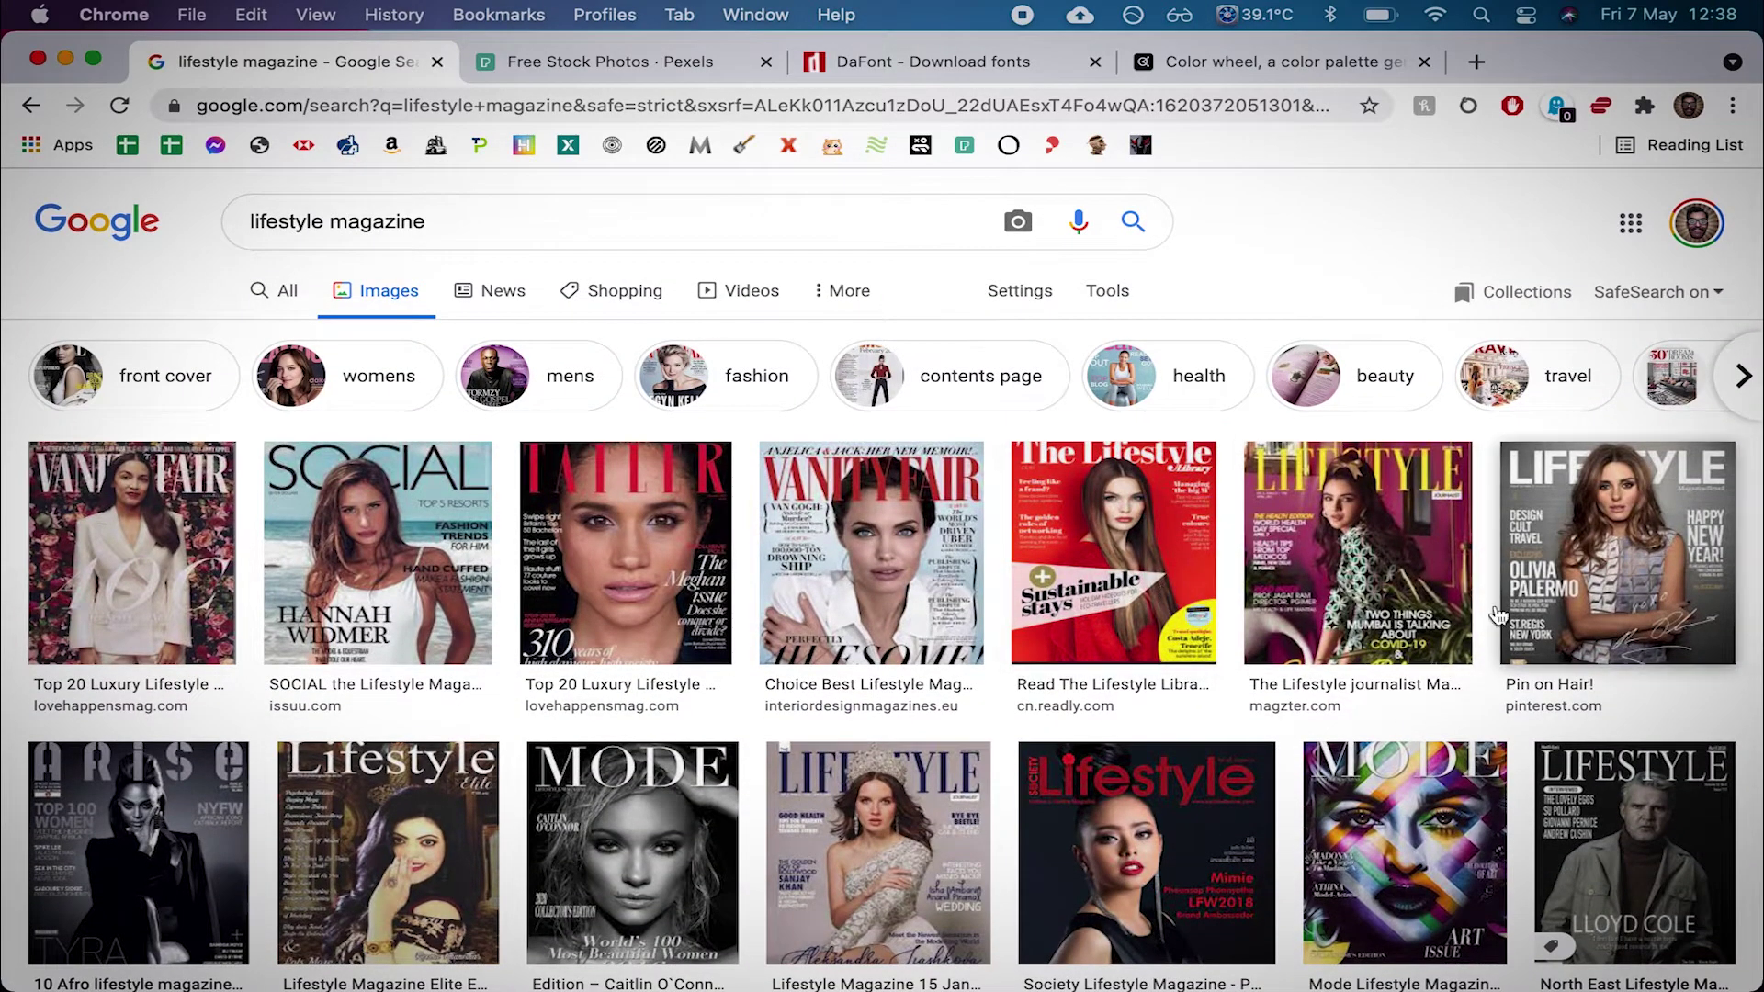
pyautogui.click(637, 64)
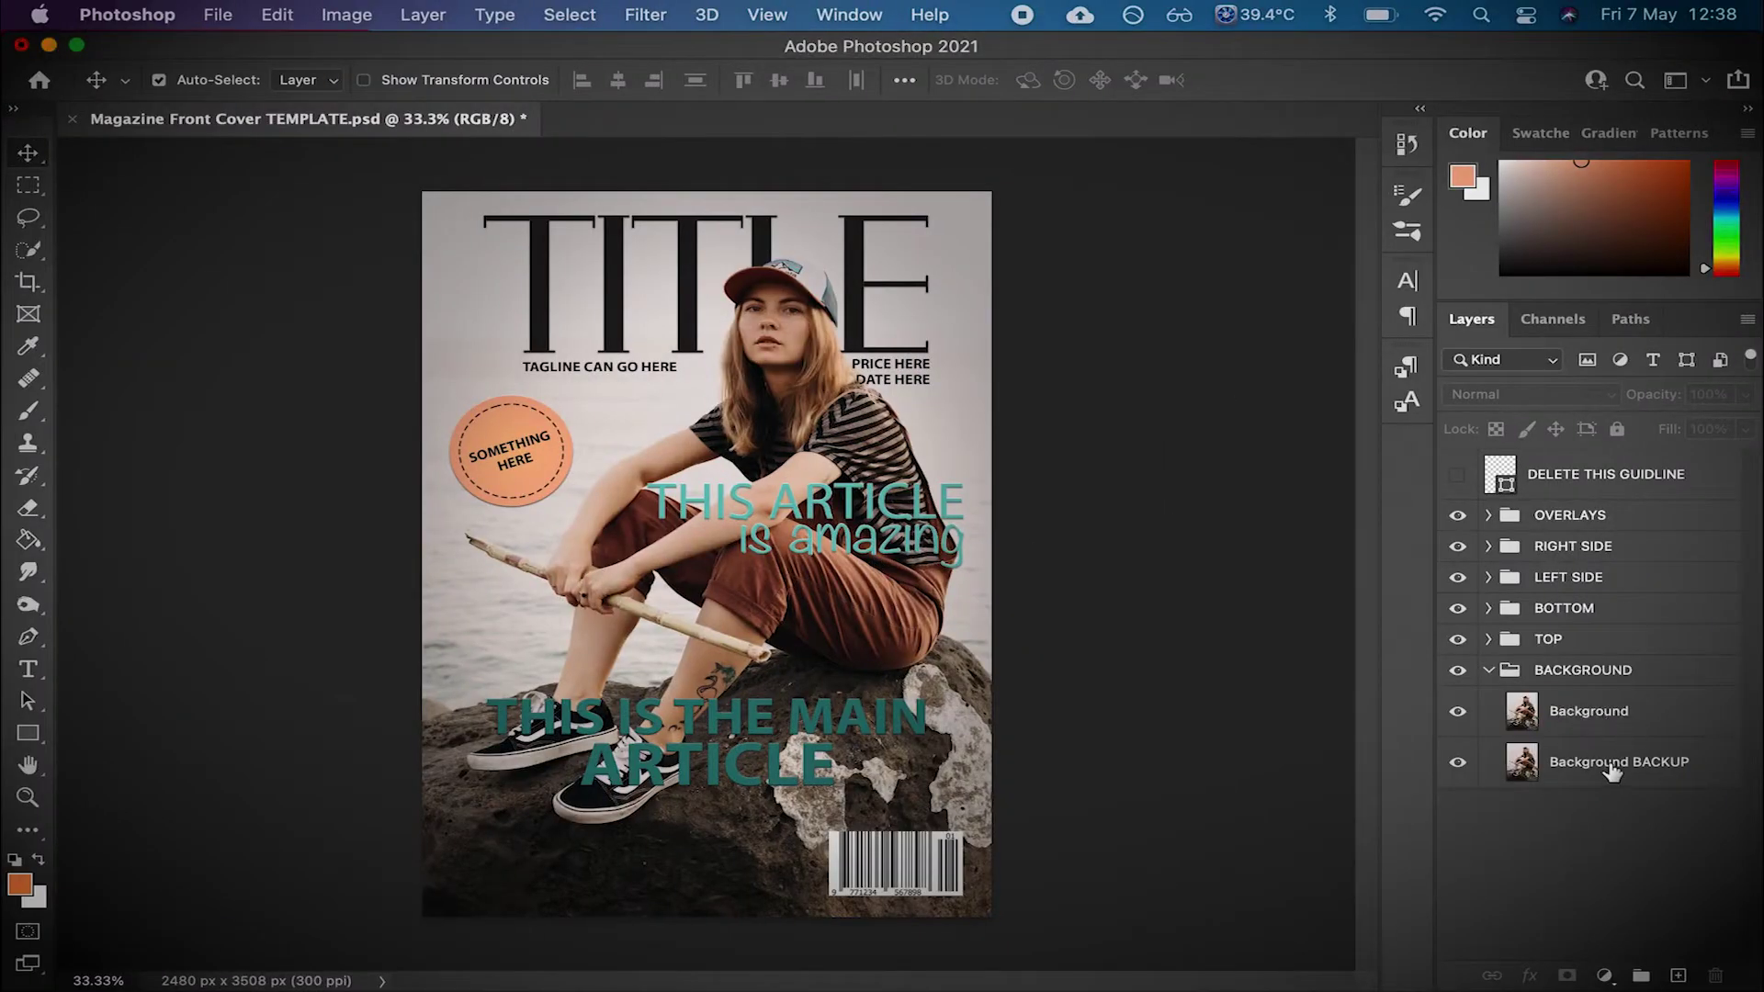
# - Expand and collapse the BACKGROUND and TOP groups to review their layers
pyautogui.click(1488, 672)
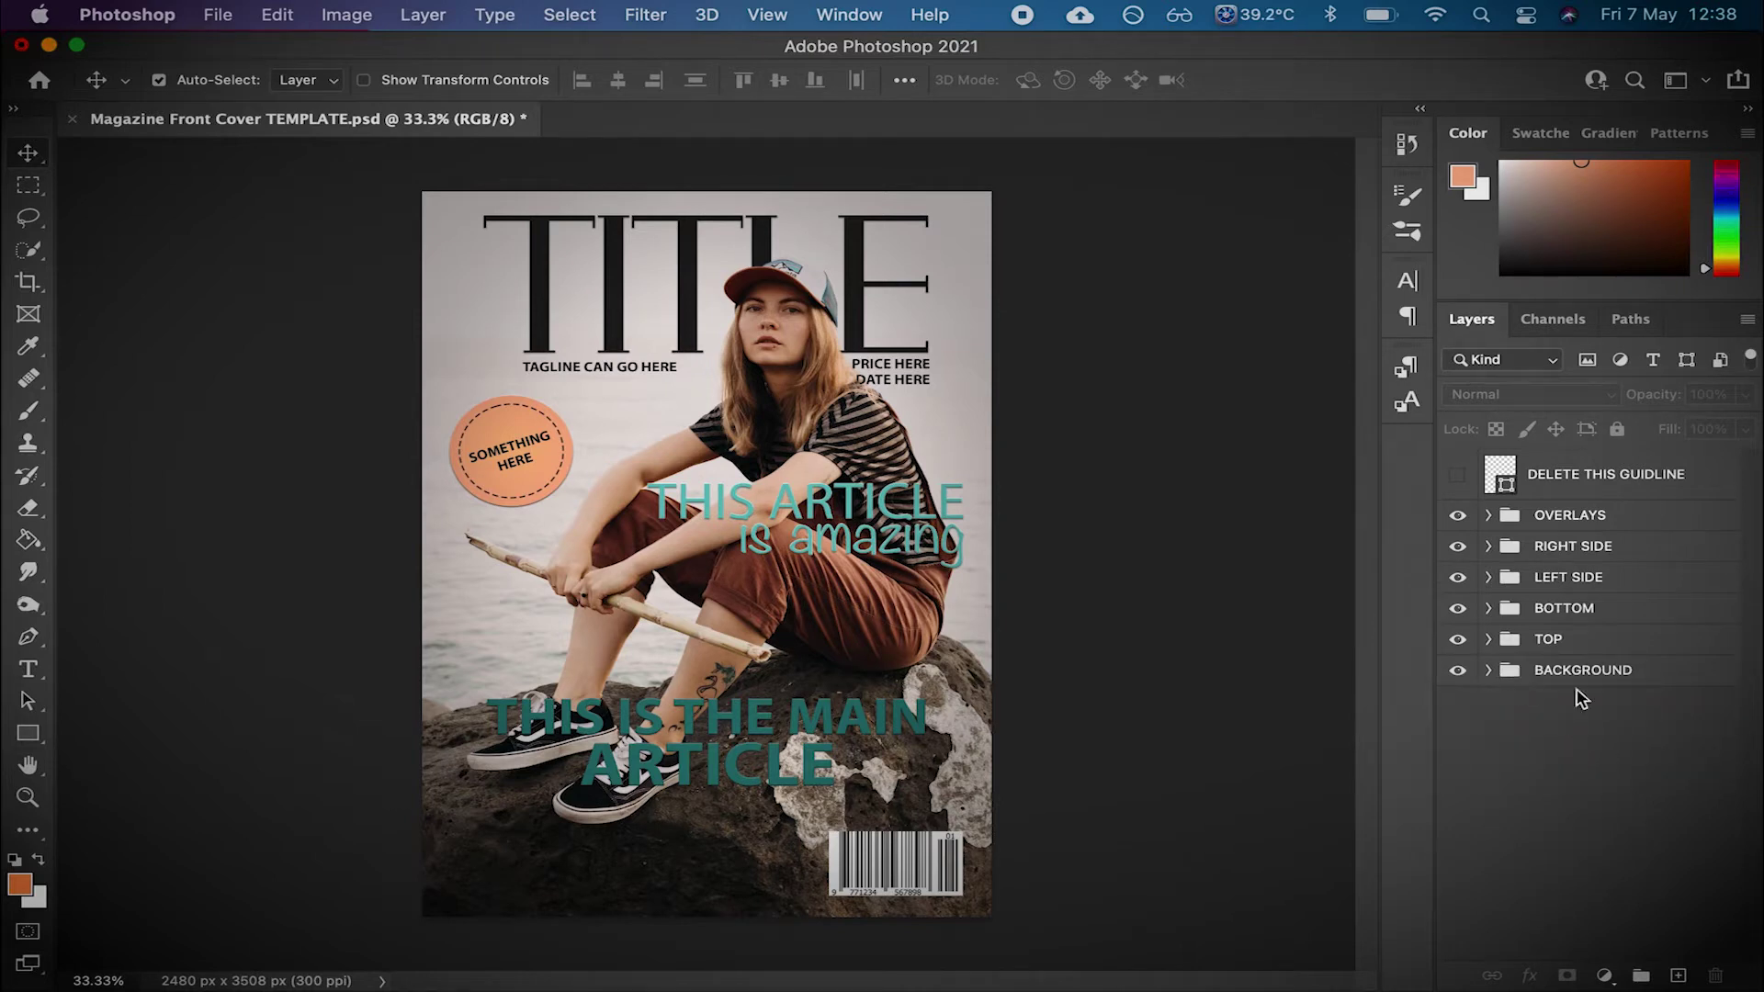
pyautogui.click(1488, 671)
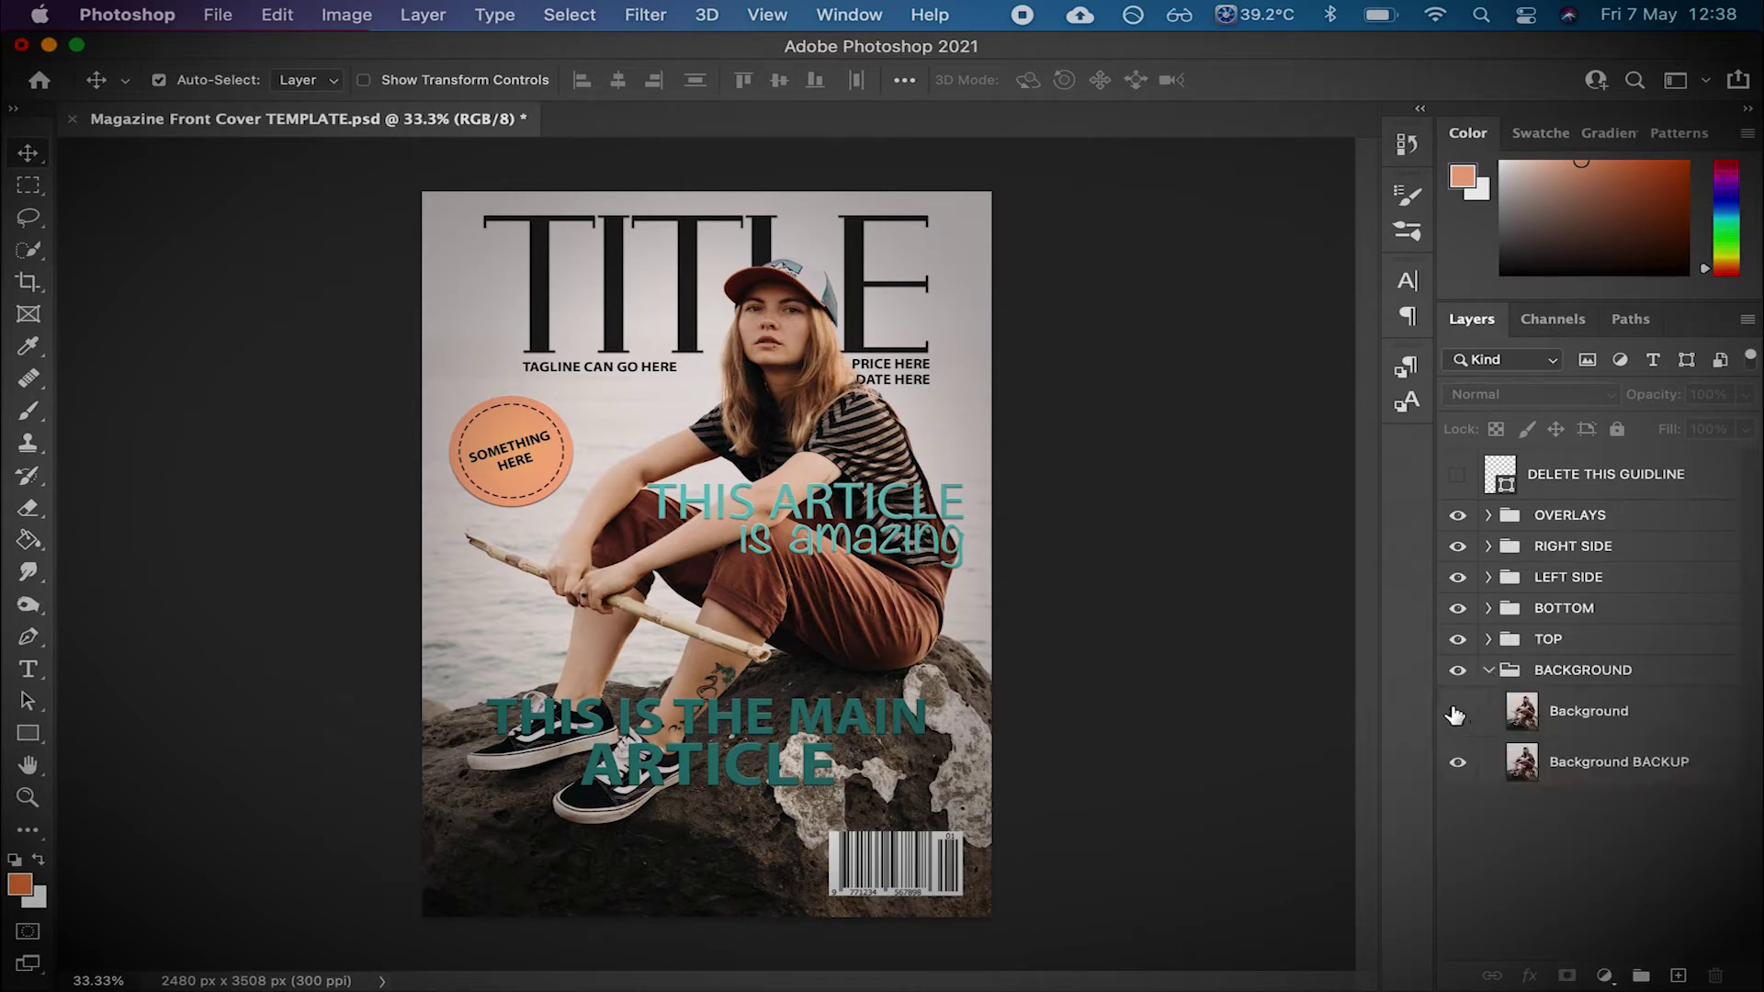
pyautogui.click(1488, 672)
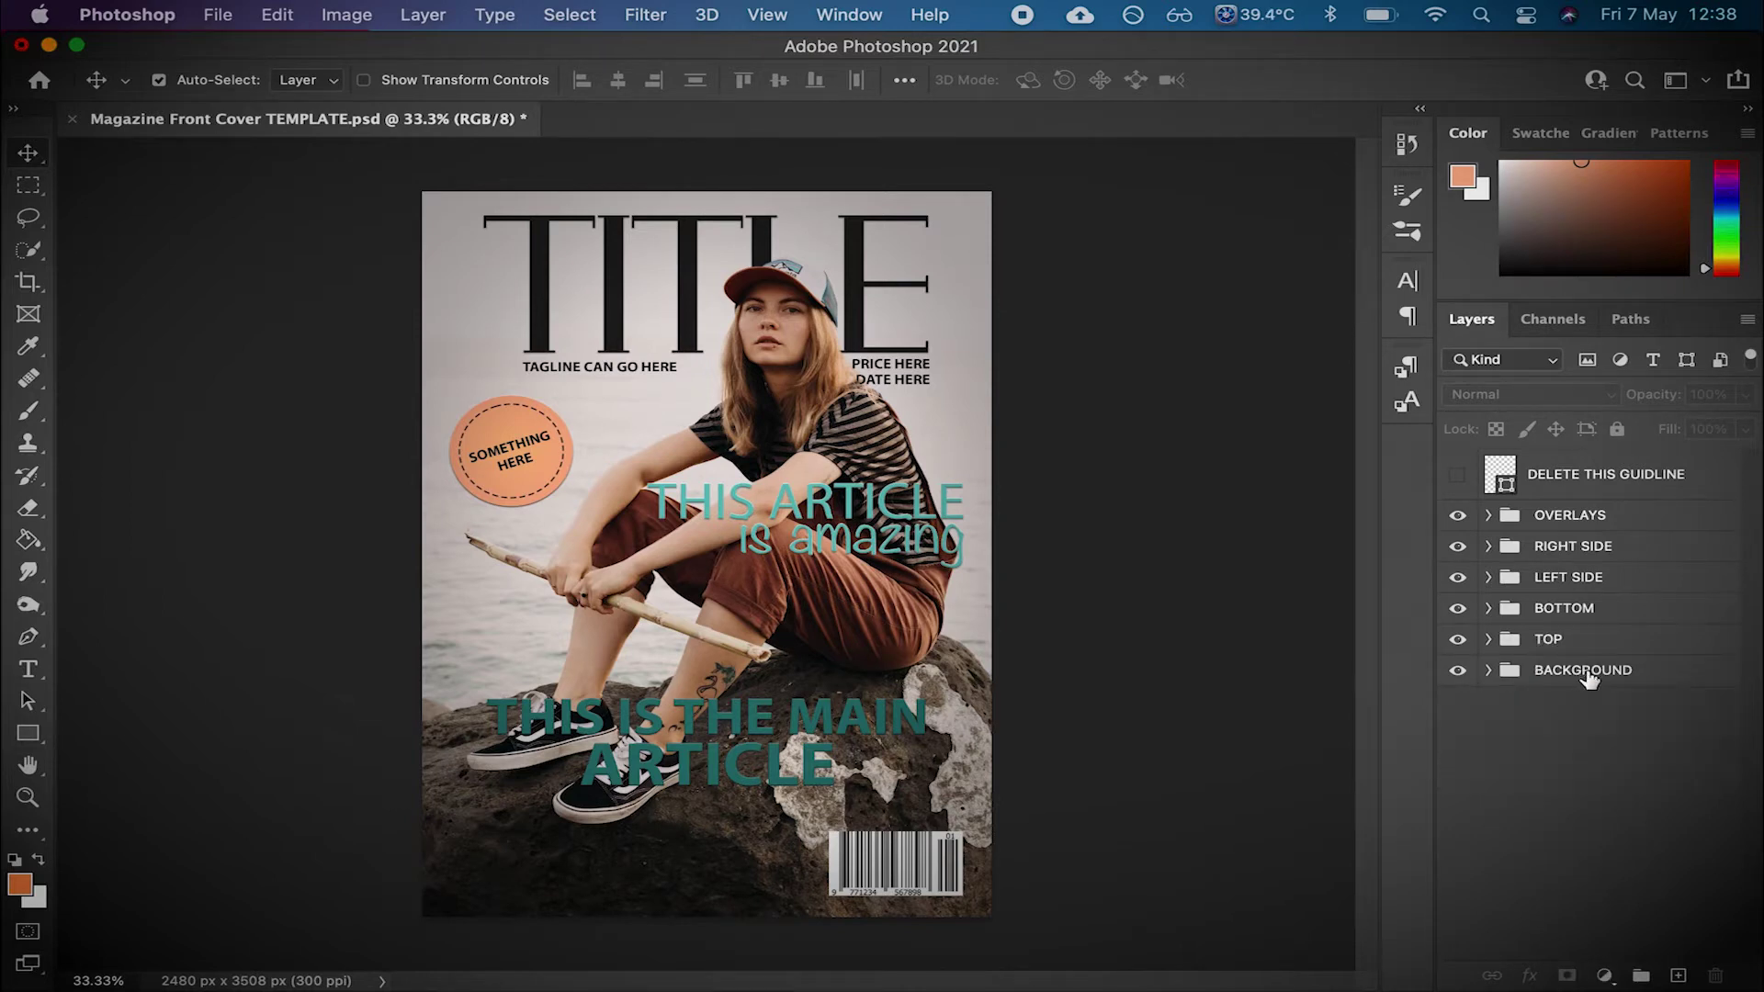
pyautogui.click(1490, 641)
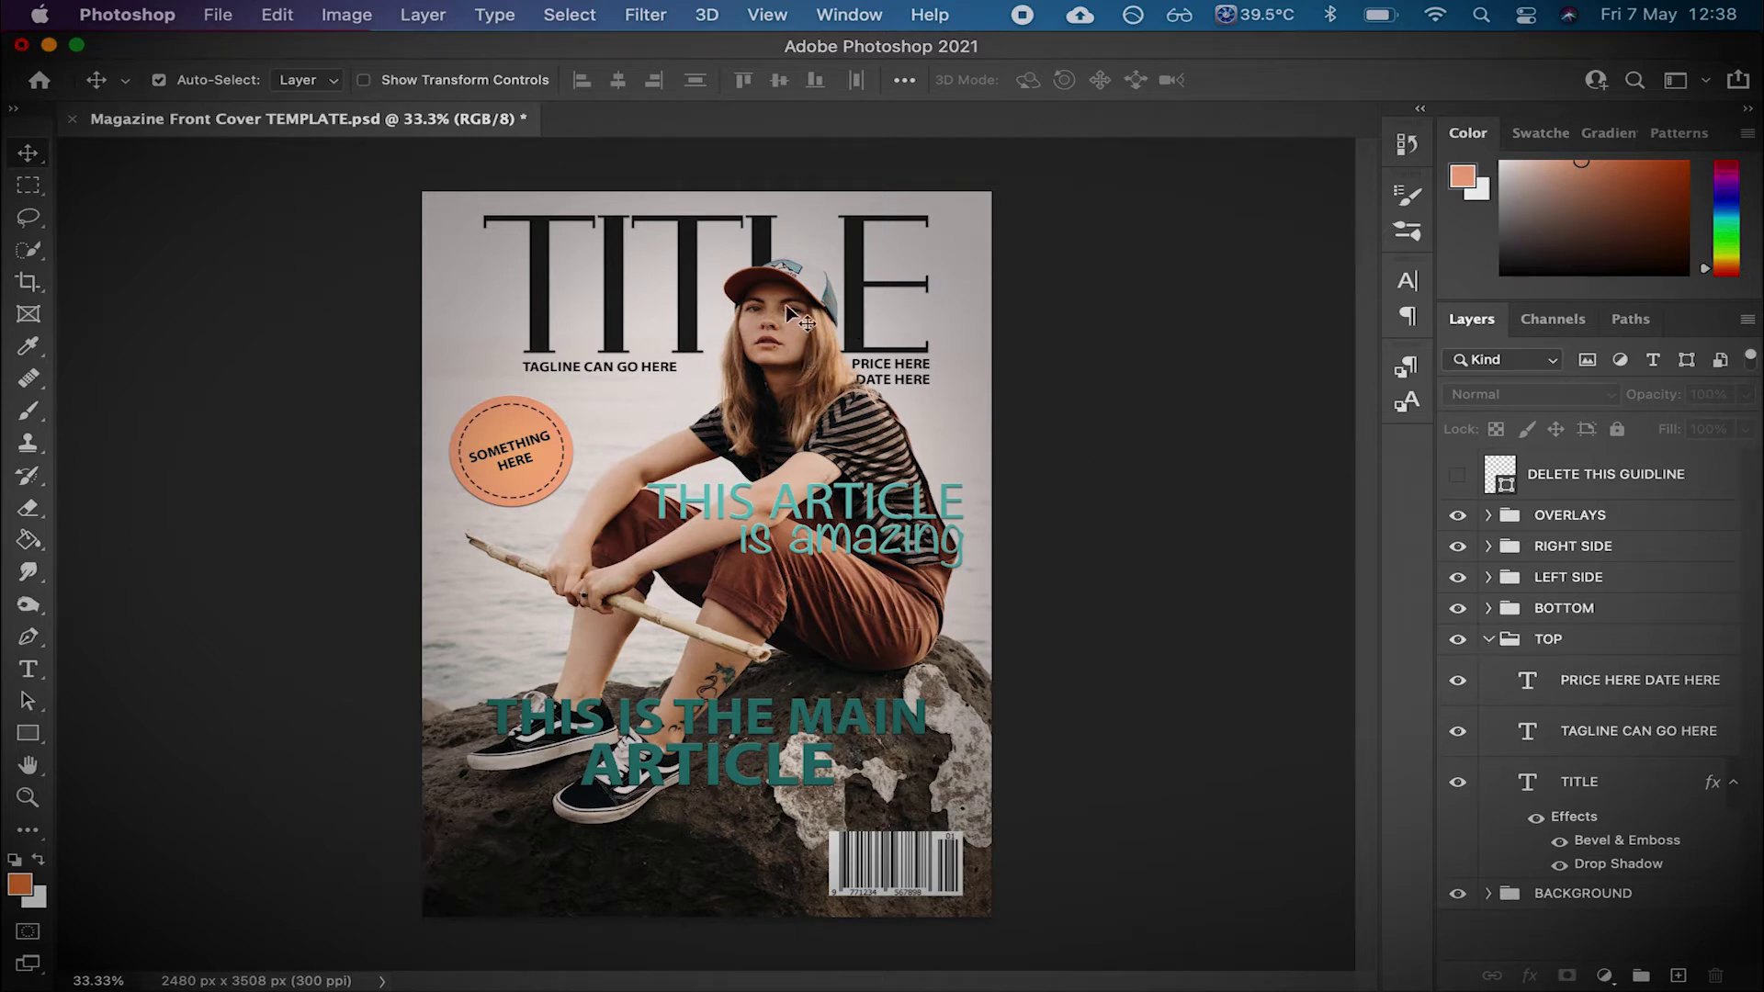
pyautogui.click(1490, 639)
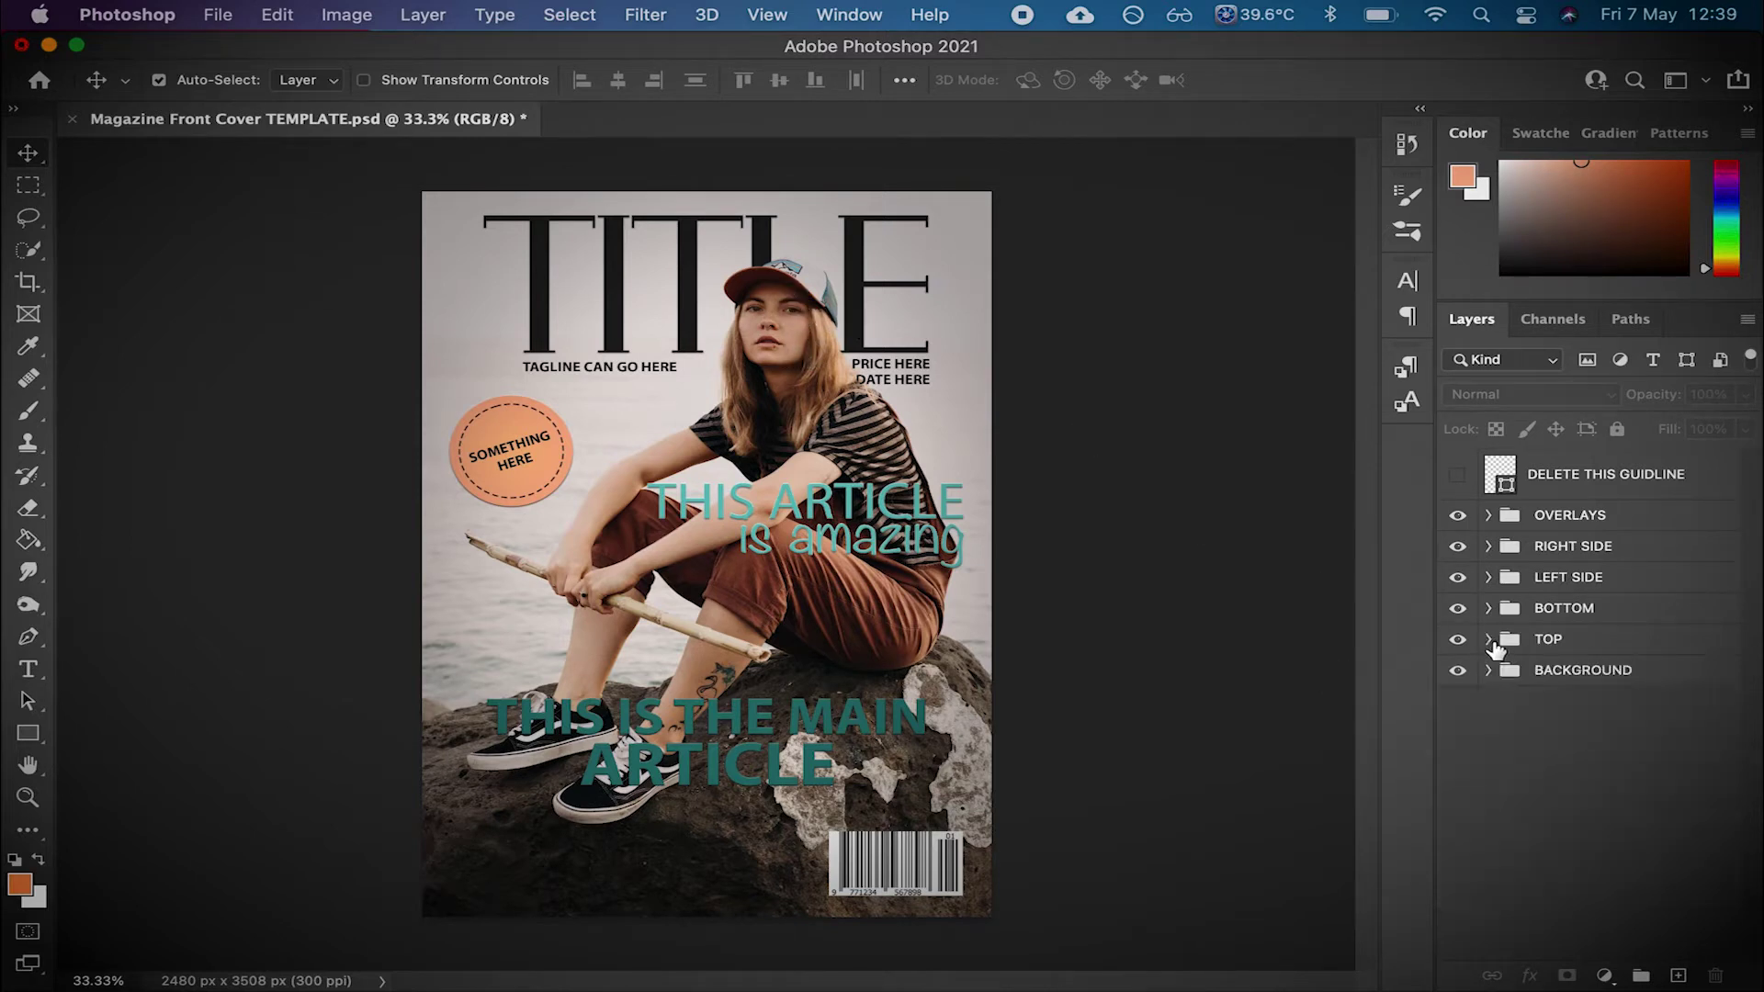
# - In the OVERLAYS group, toggle the Head cutout's visibility to compare it over the title
pyautogui.click(1489, 515)
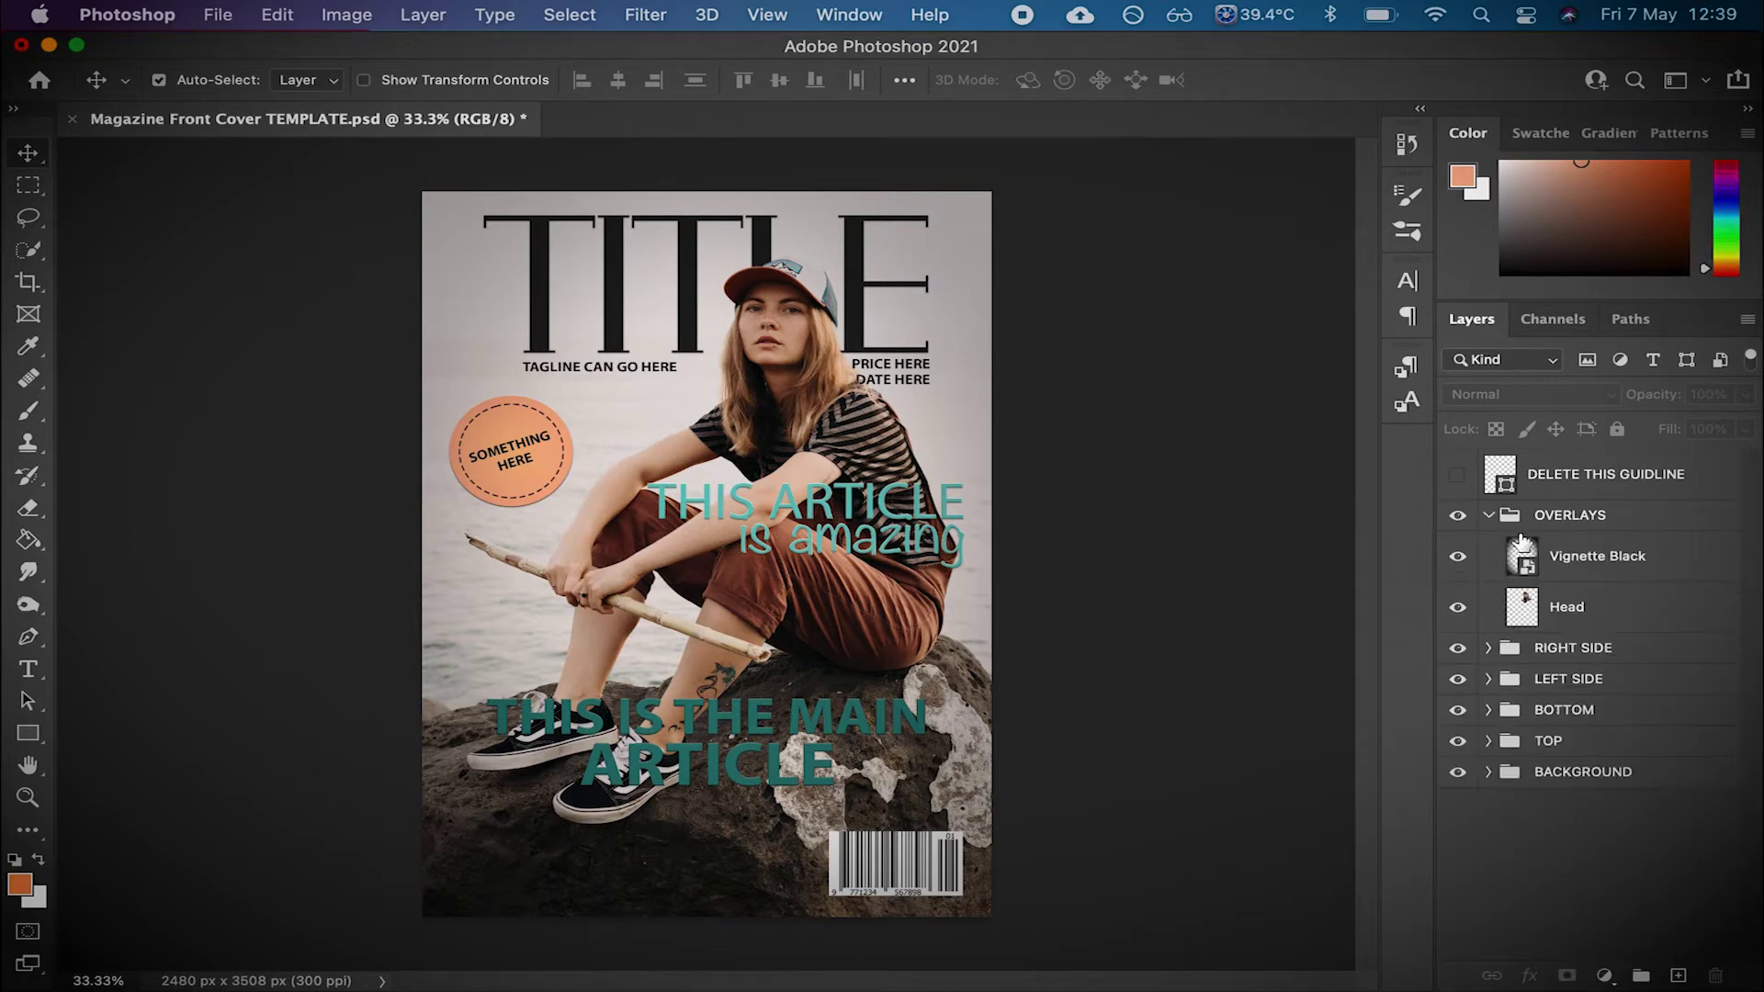
pyautogui.keyDown('alt'); pyautogui.click(1458, 607); pyautogui.keyUp('alt')
pyautogui.keyDown('alt'); pyautogui.click(1459, 607); pyautogui.keyUp('alt')
pyautogui.click(1459, 609)
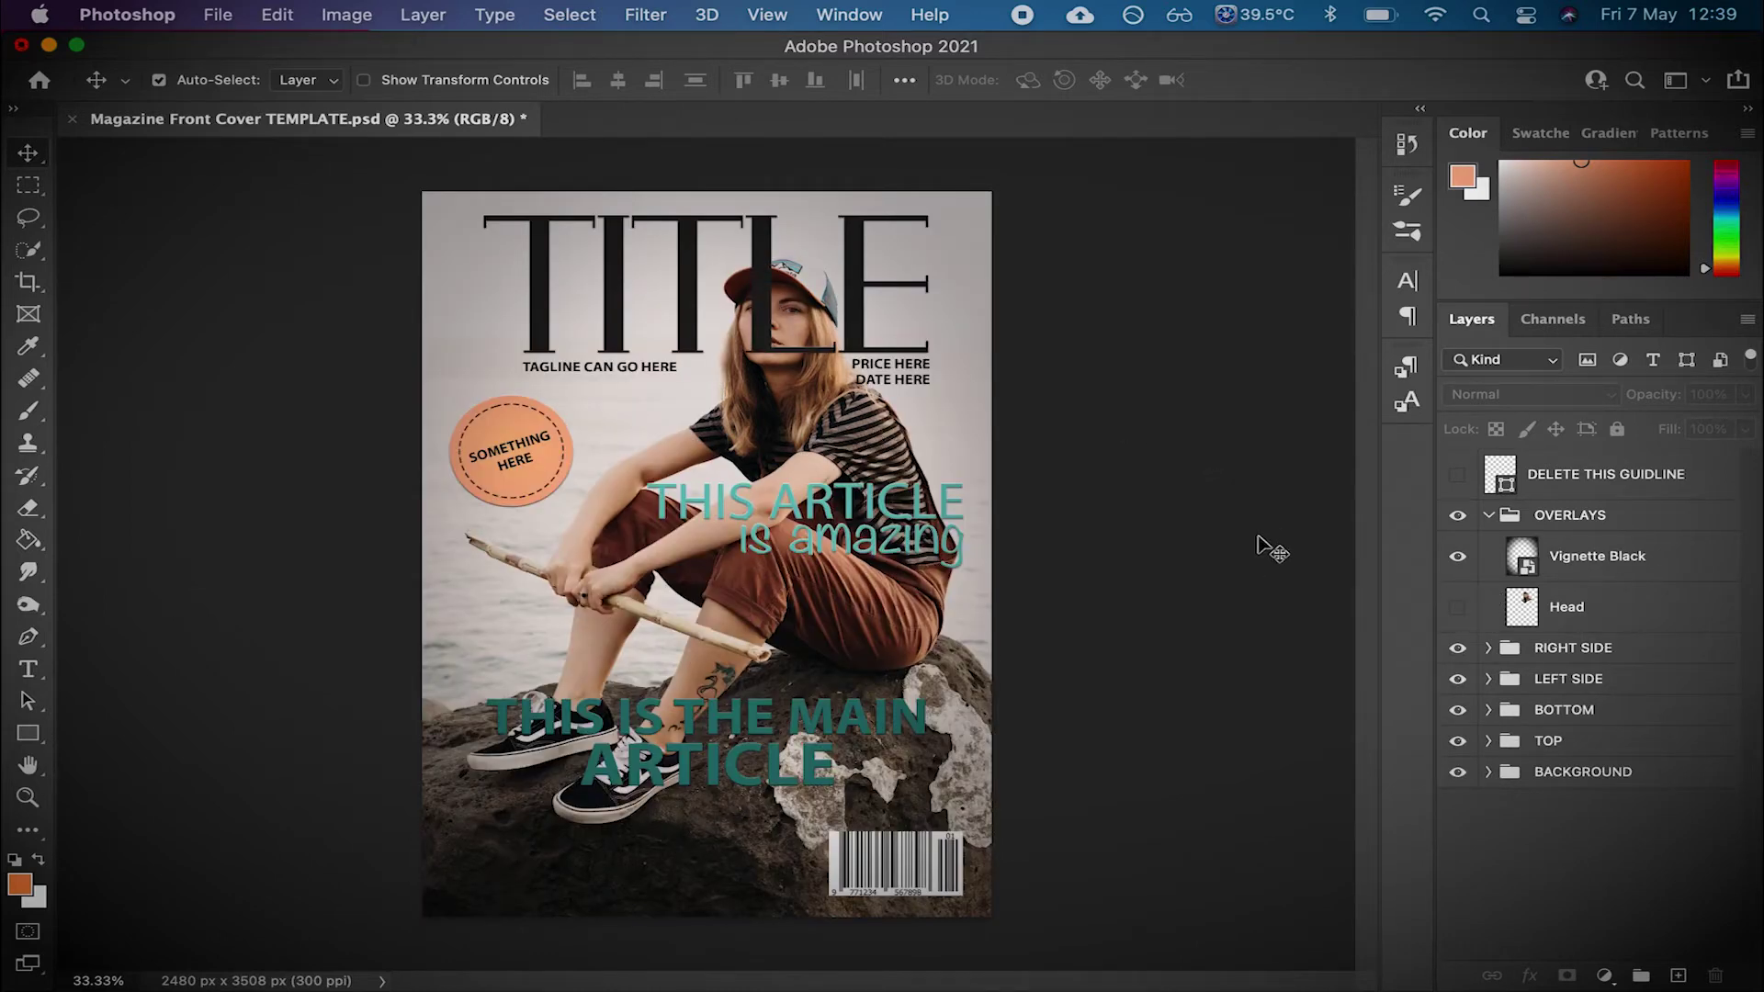
pyautogui.click(1458, 607)
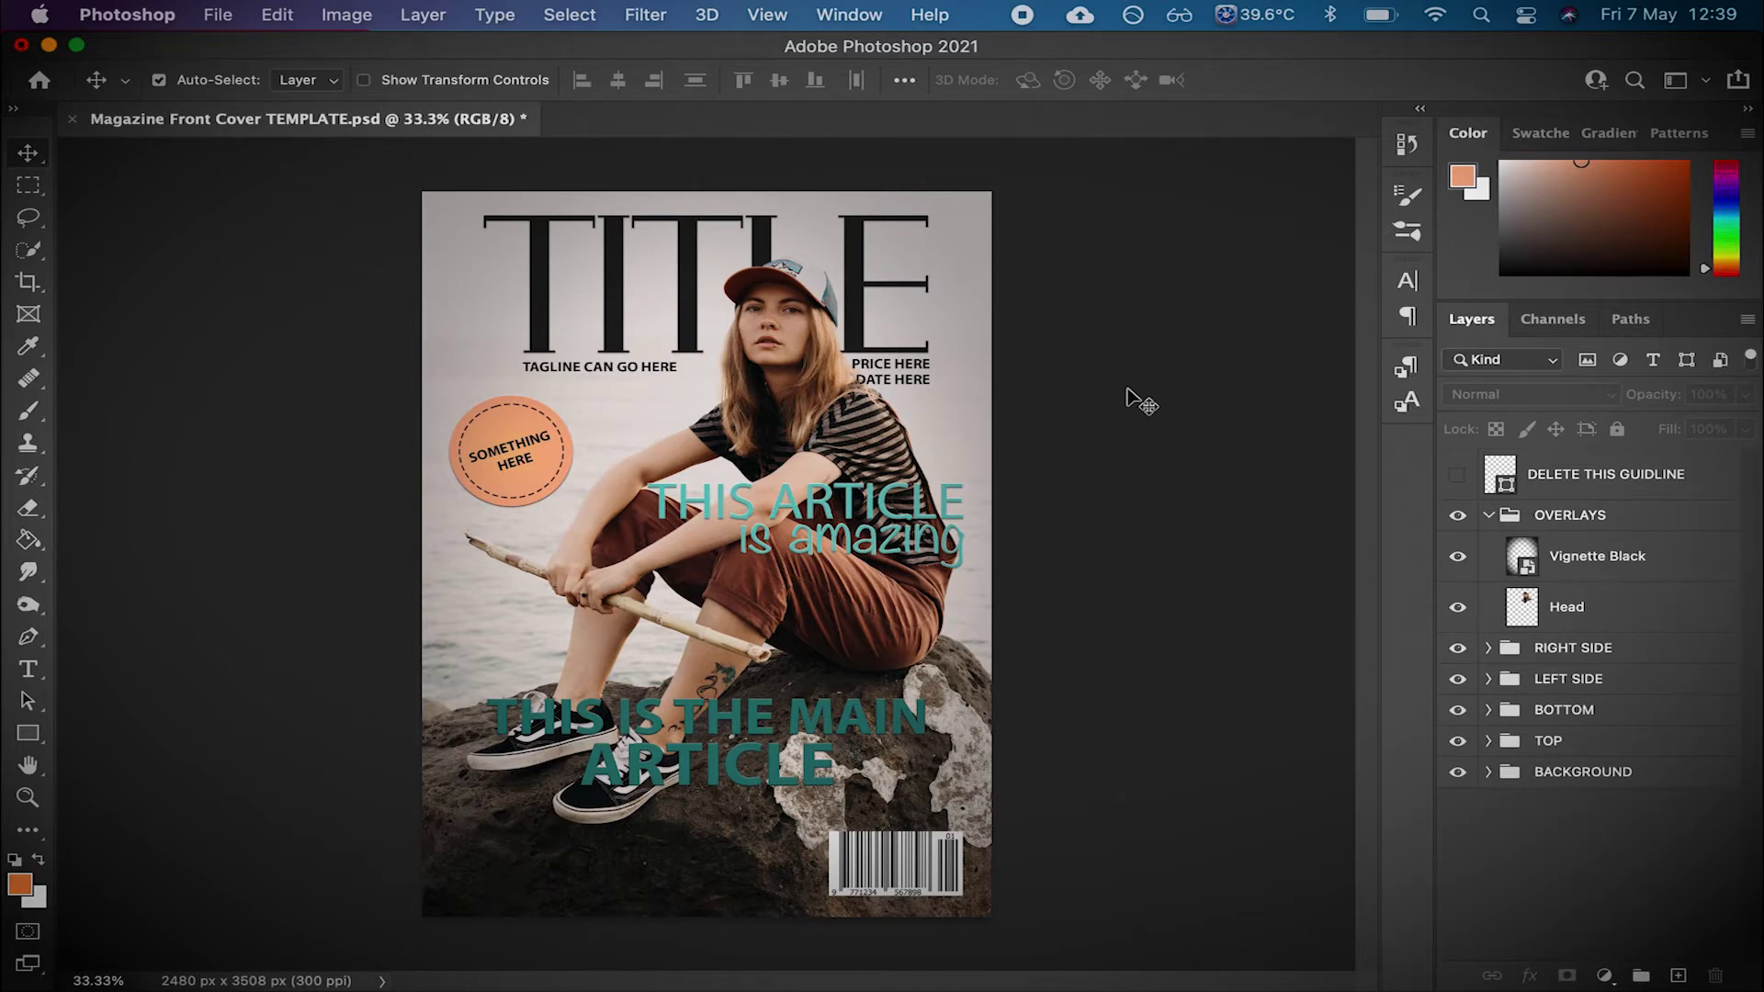
pyautogui.click(1490, 517)
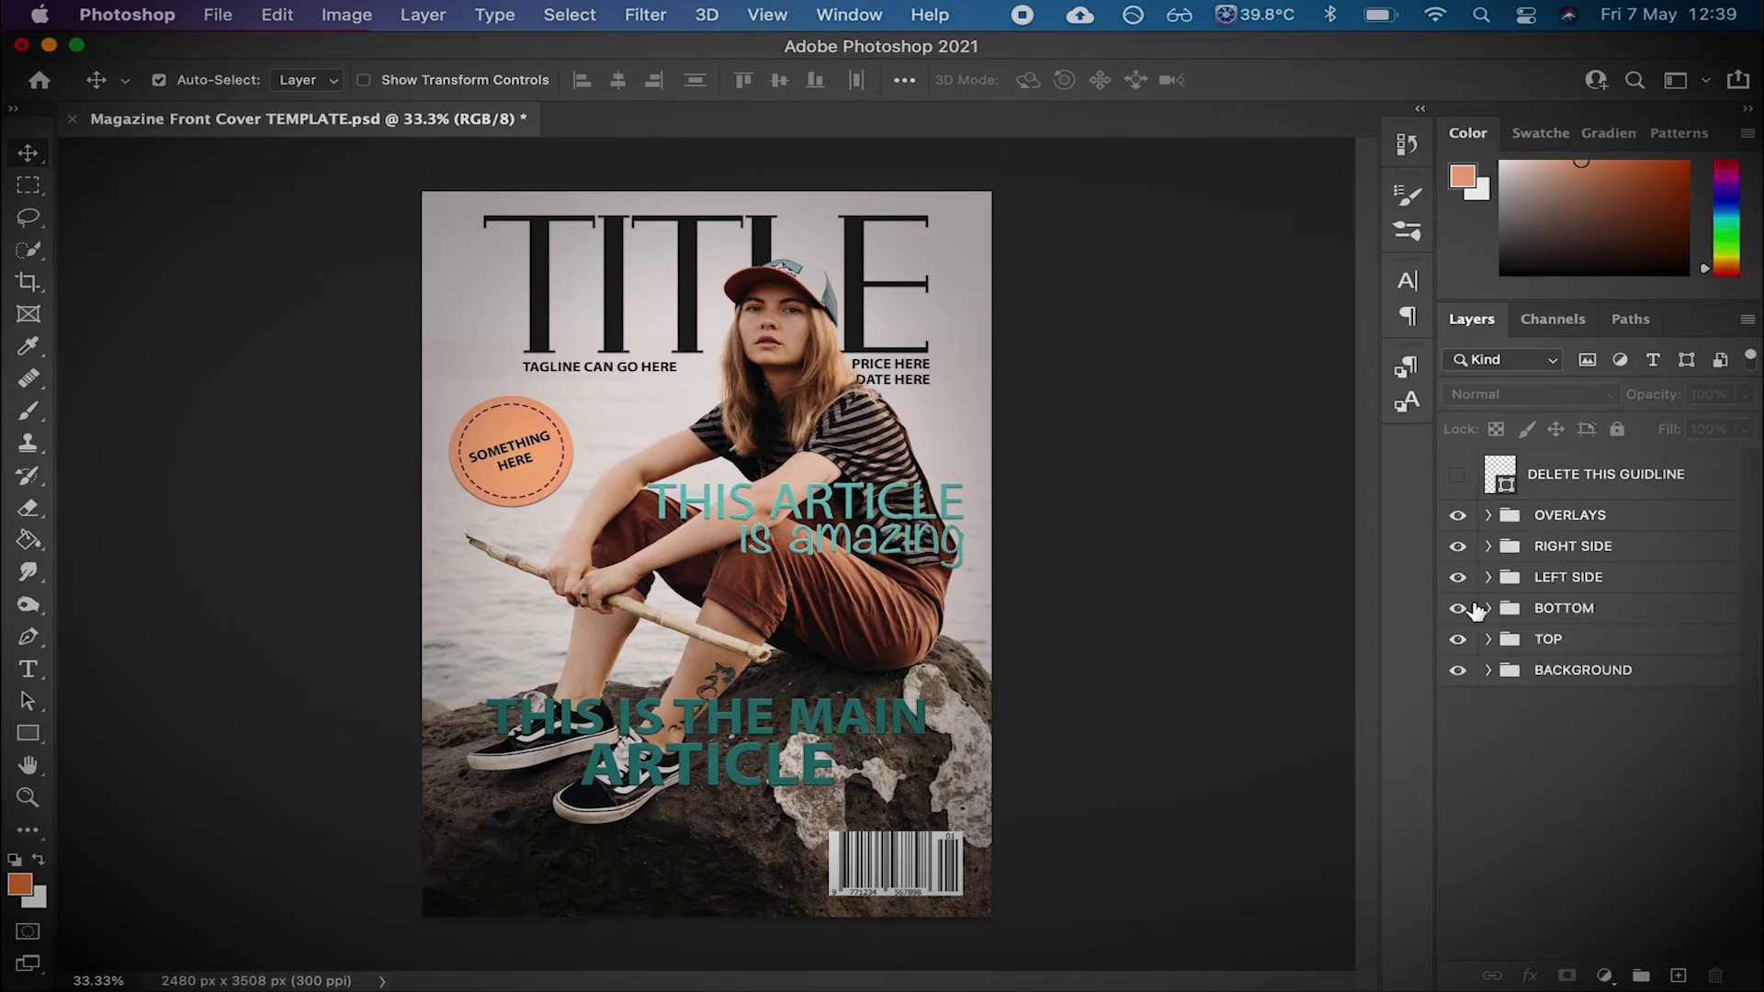
# - Inspect the RIGHT SIDE group and click into the THIS ARTICLE cover line with the Type tool
pyautogui.click(1489, 546)
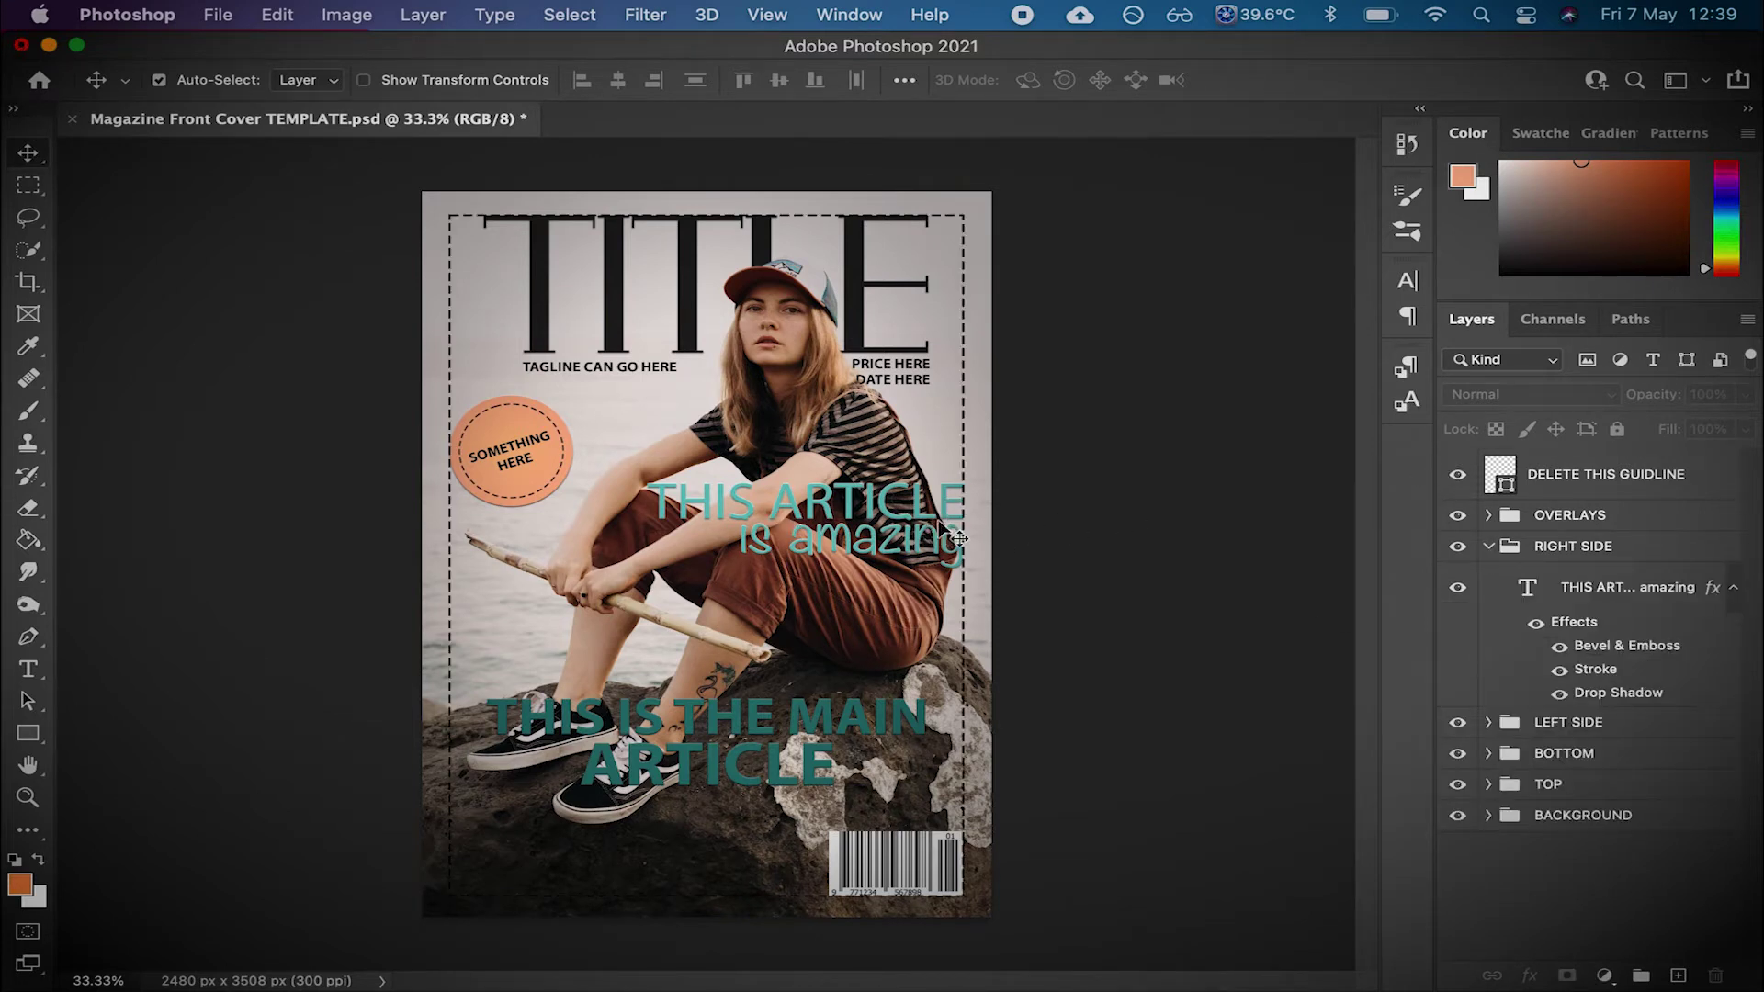
pyautogui.click(30, 672)
pyautogui.click(854, 482)
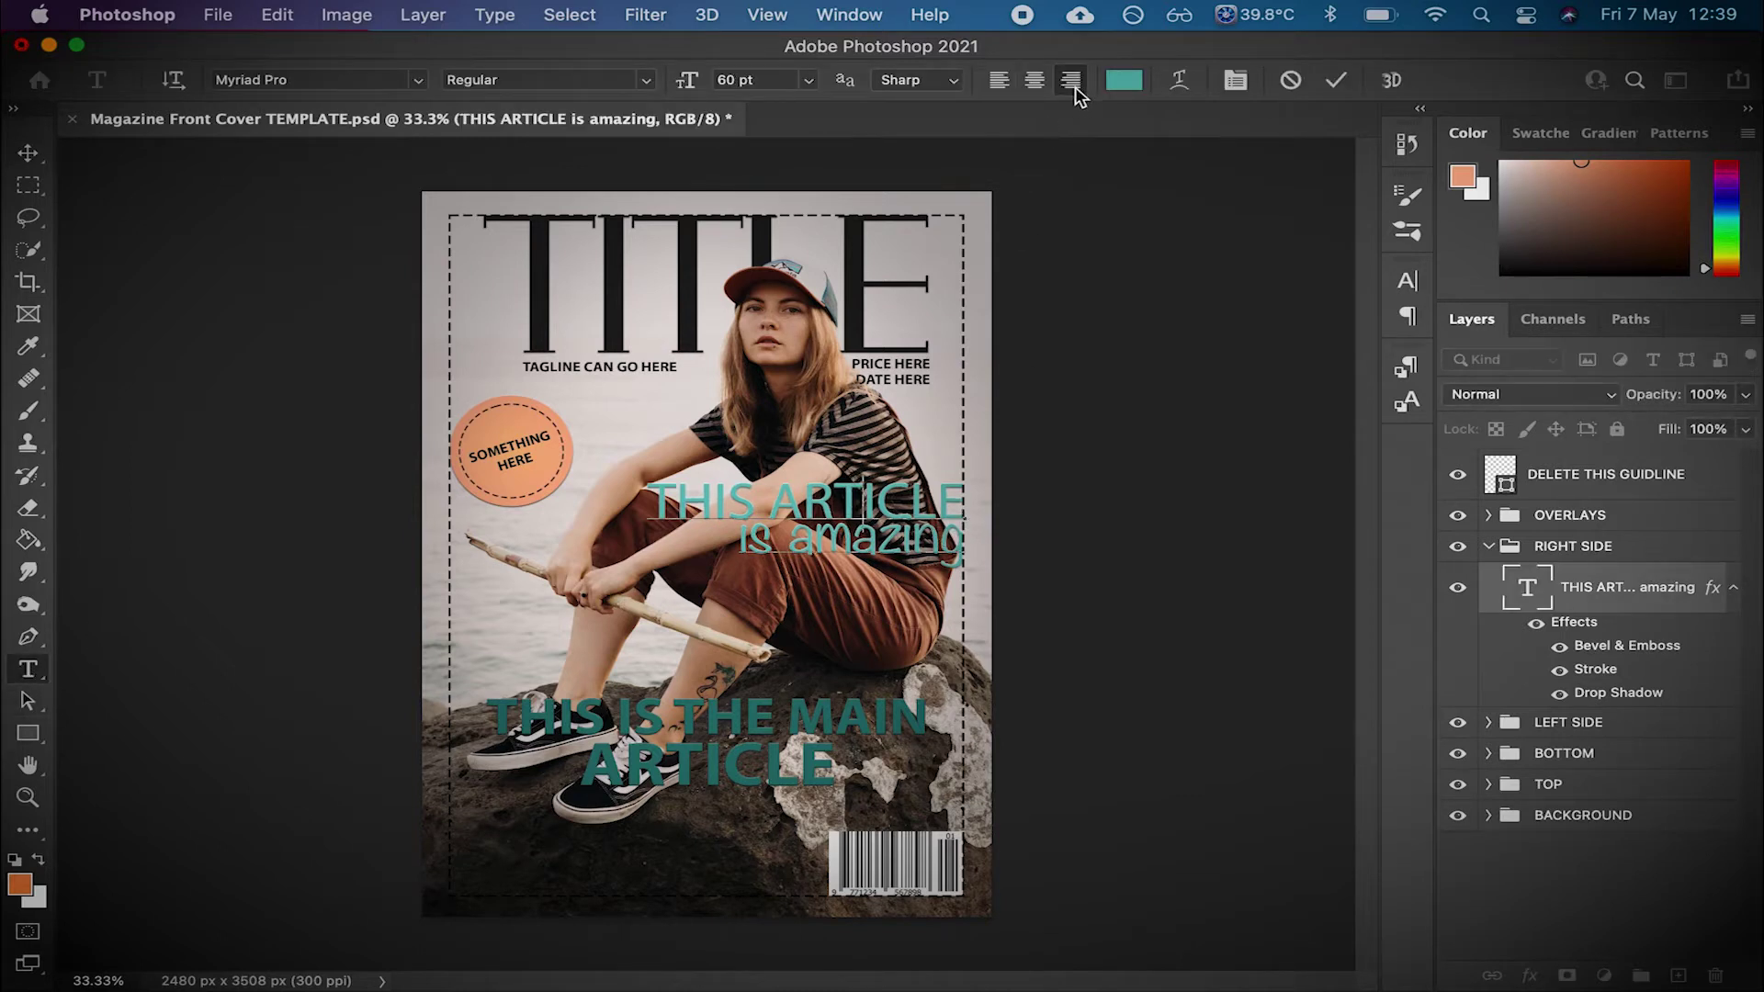
pyautogui.click(1489, 546)
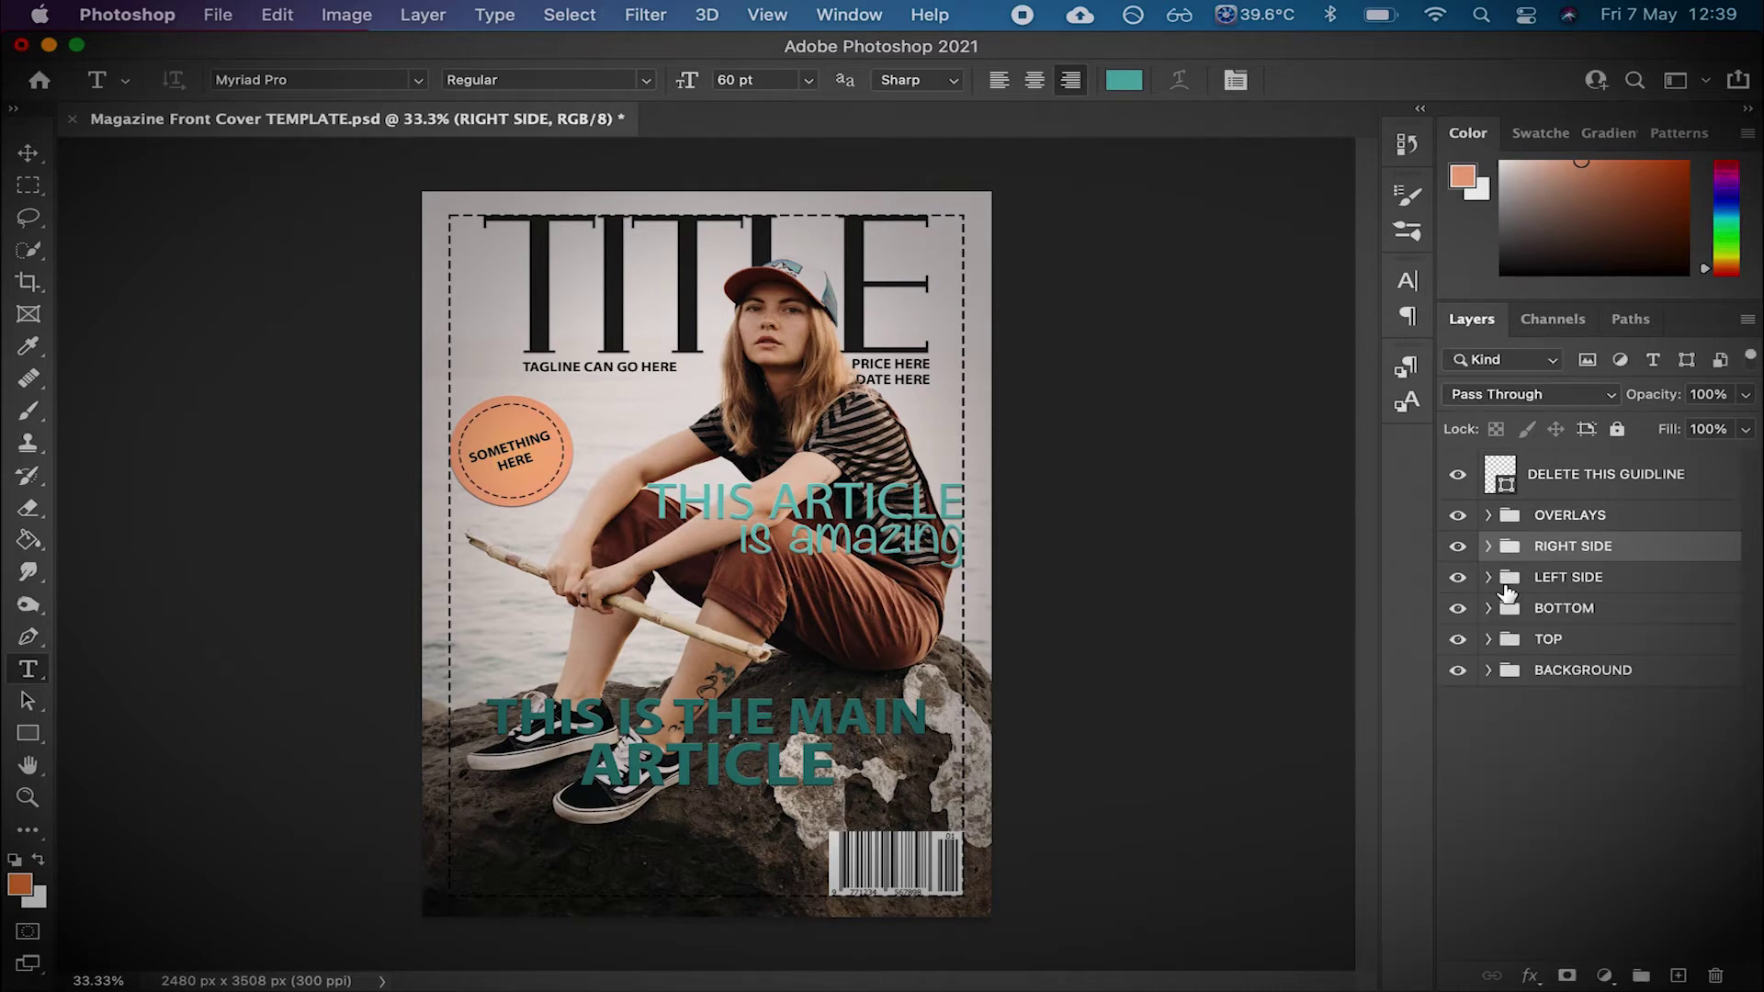
# - Review the BOTTOM and LEFT SIDE groups, return to the Move tool, and switch to the browser
pyautogui.click(1488, 608)
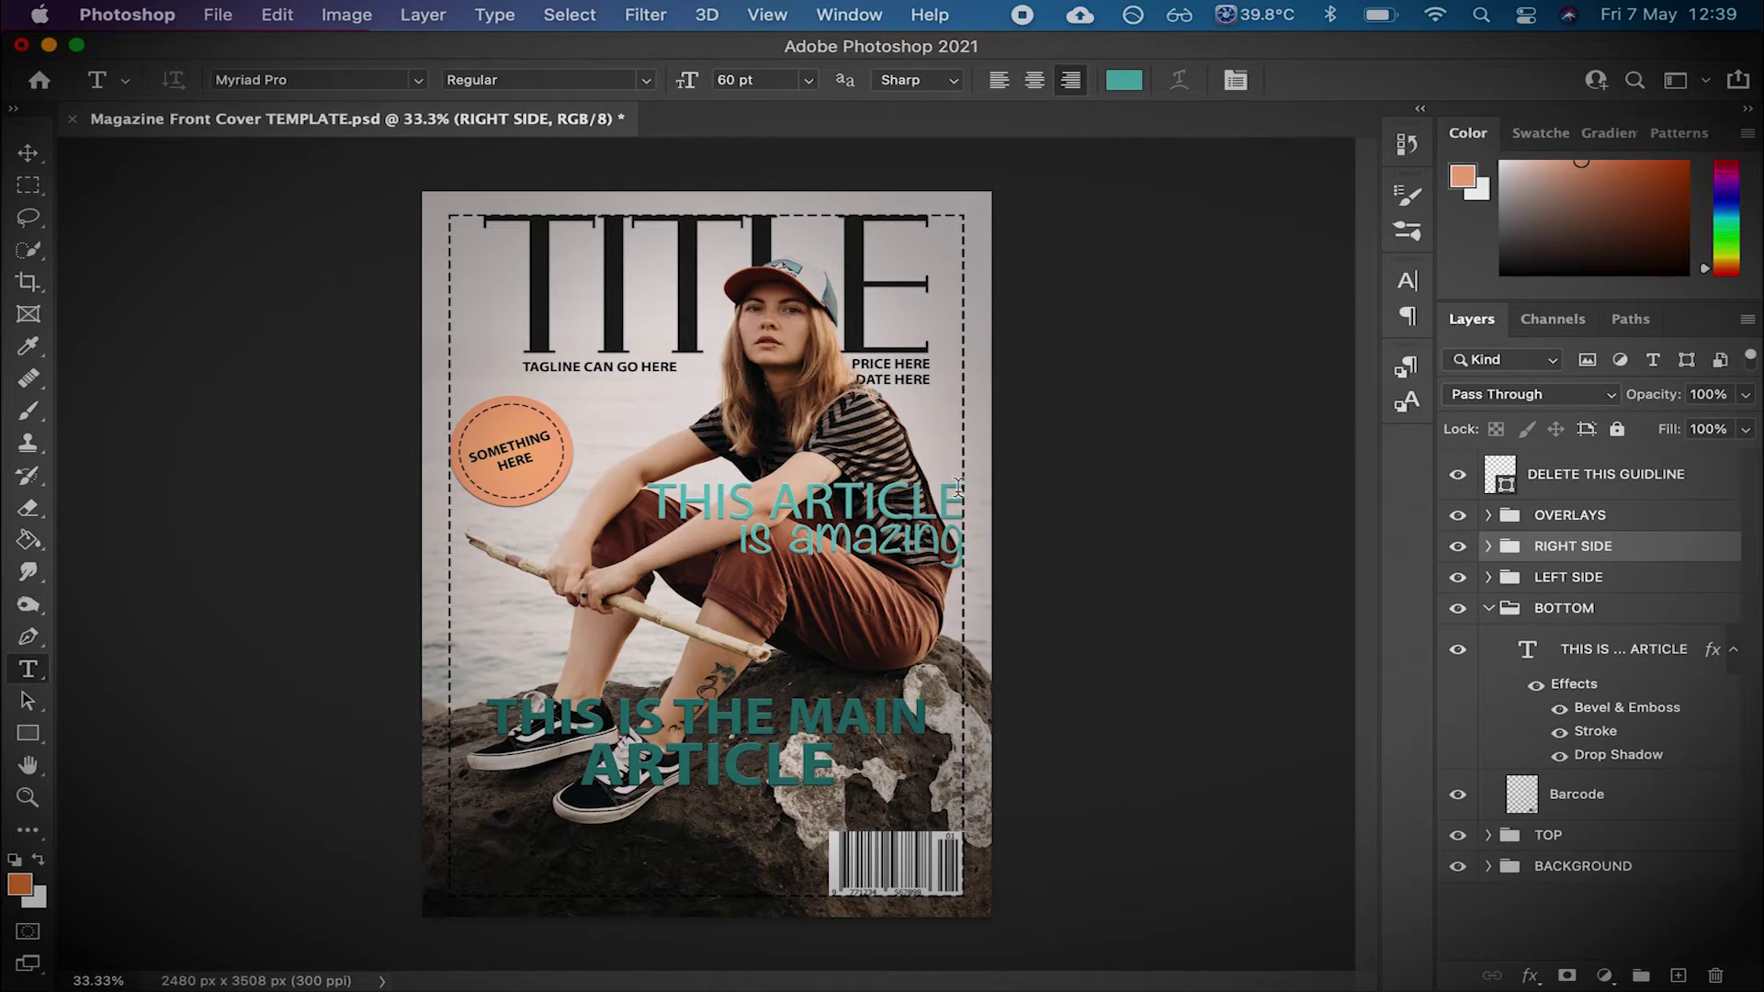
pyautogui.click(1490, 608)
pyautogui.click(1488, 577)
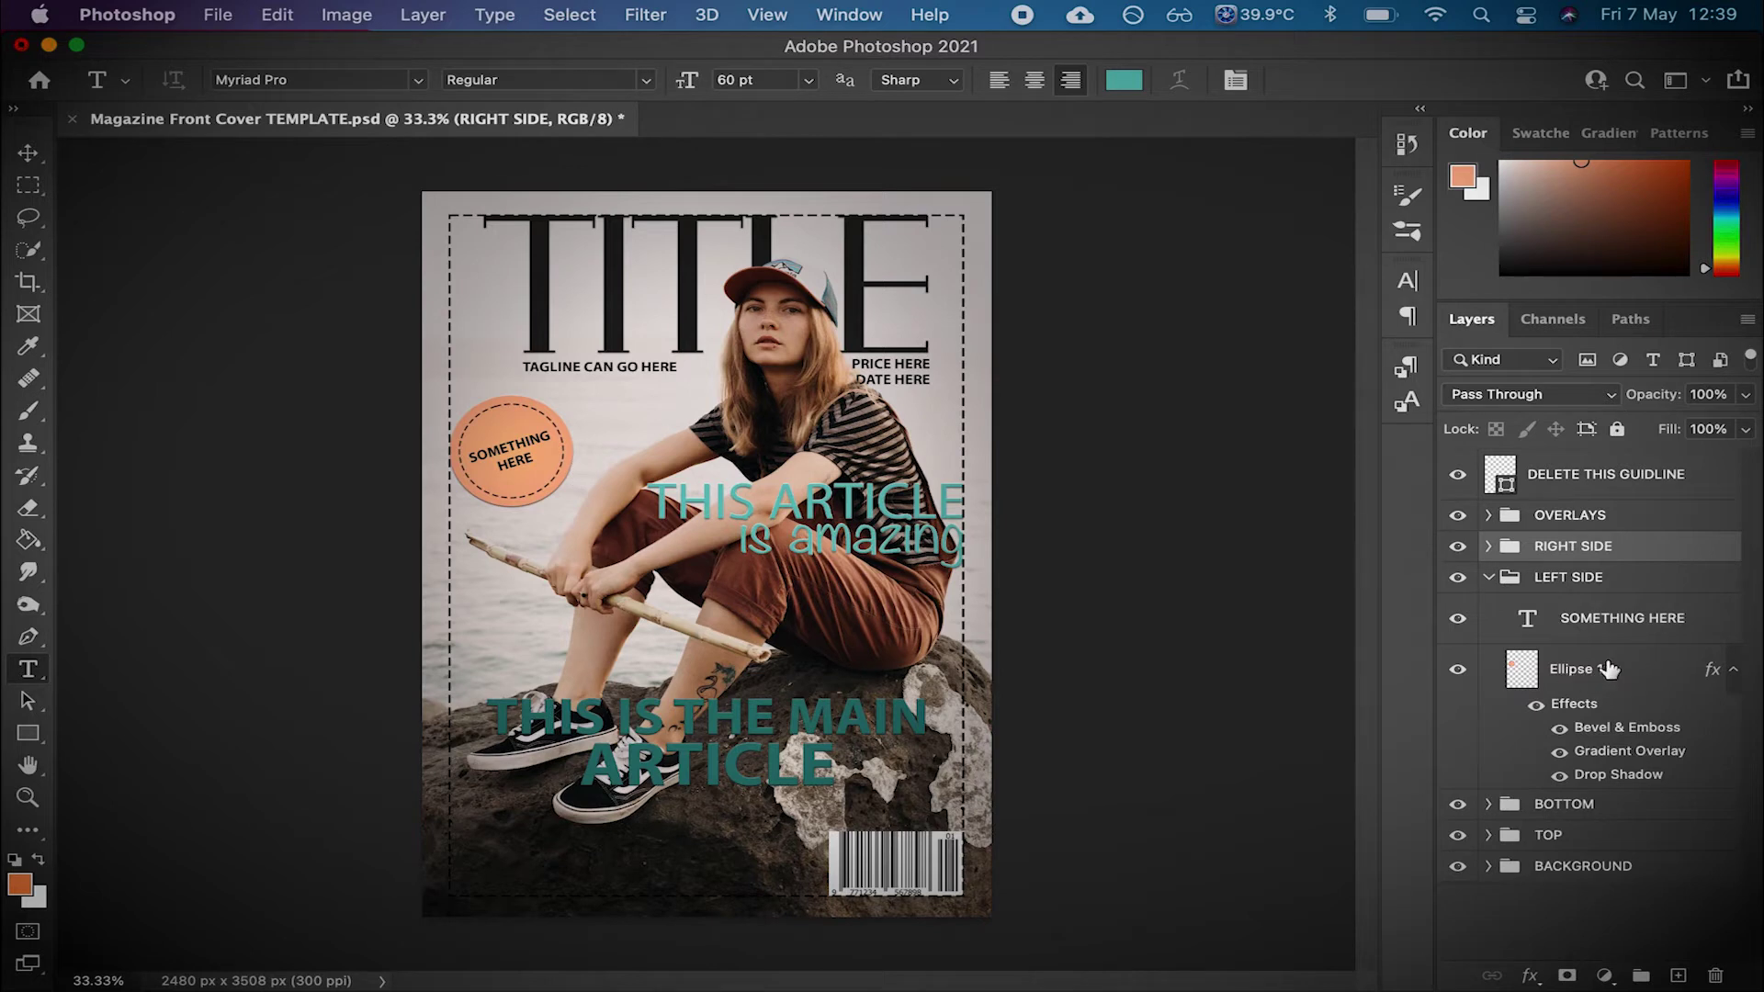
pyautogui.click(1489, 579)
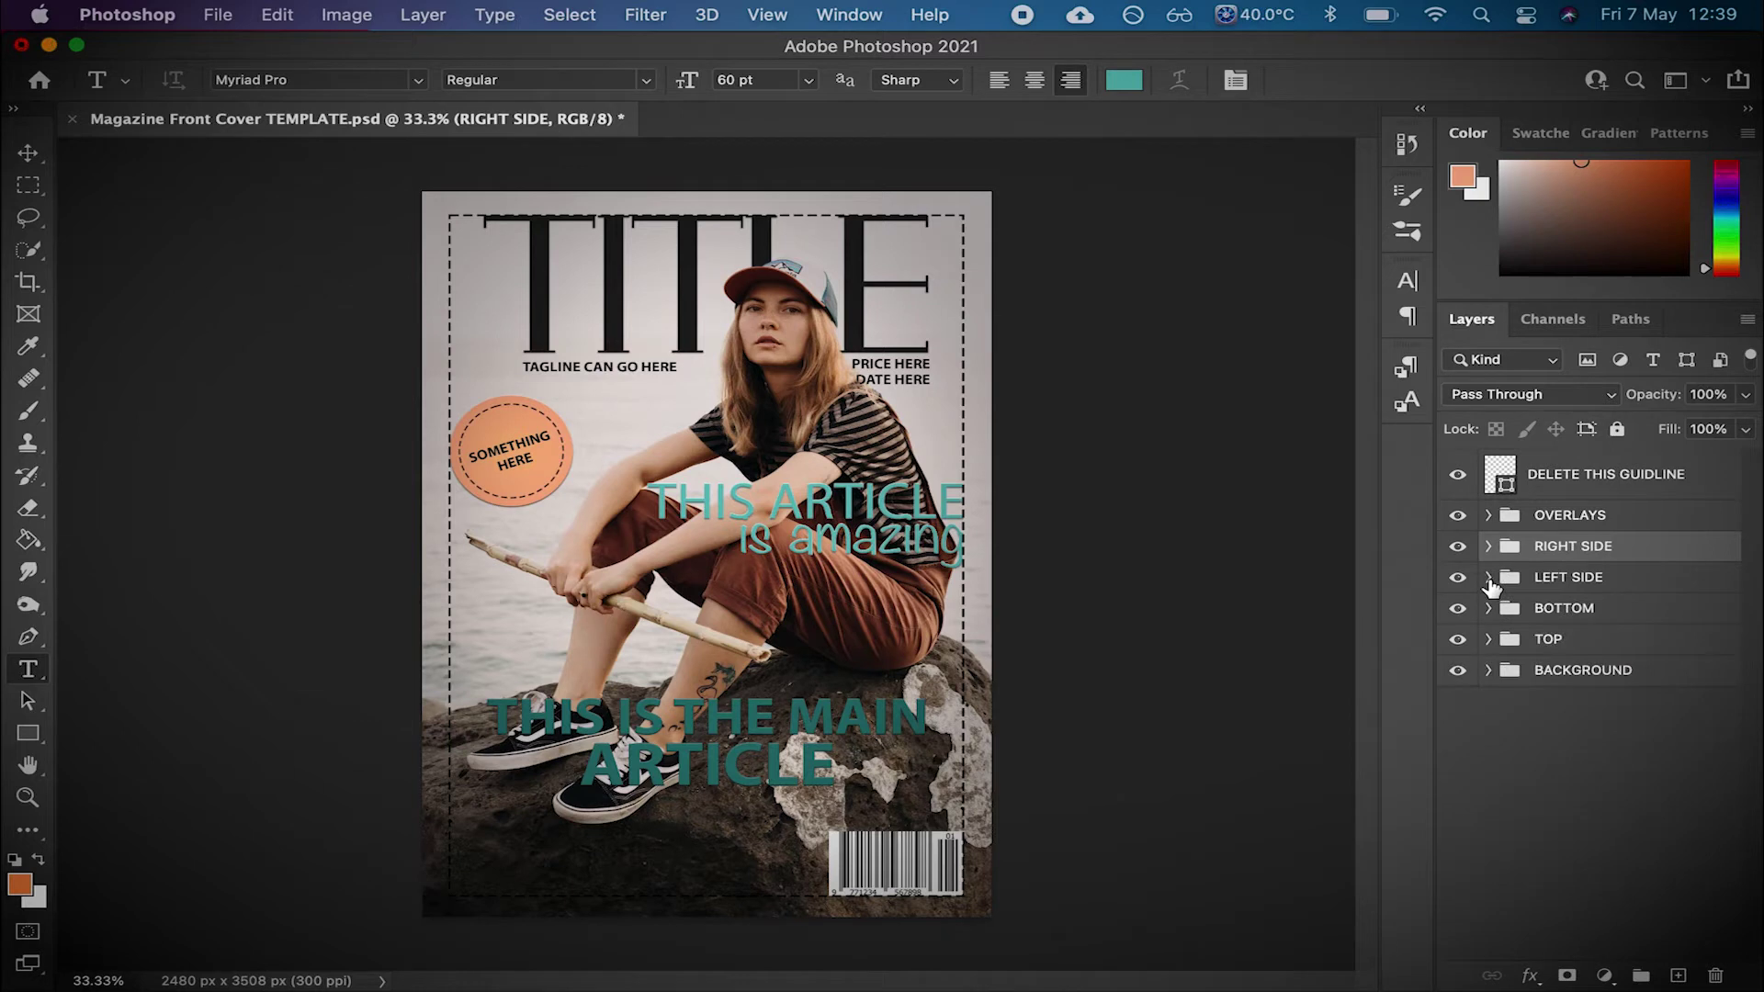
pyautogui.click(31, 161)
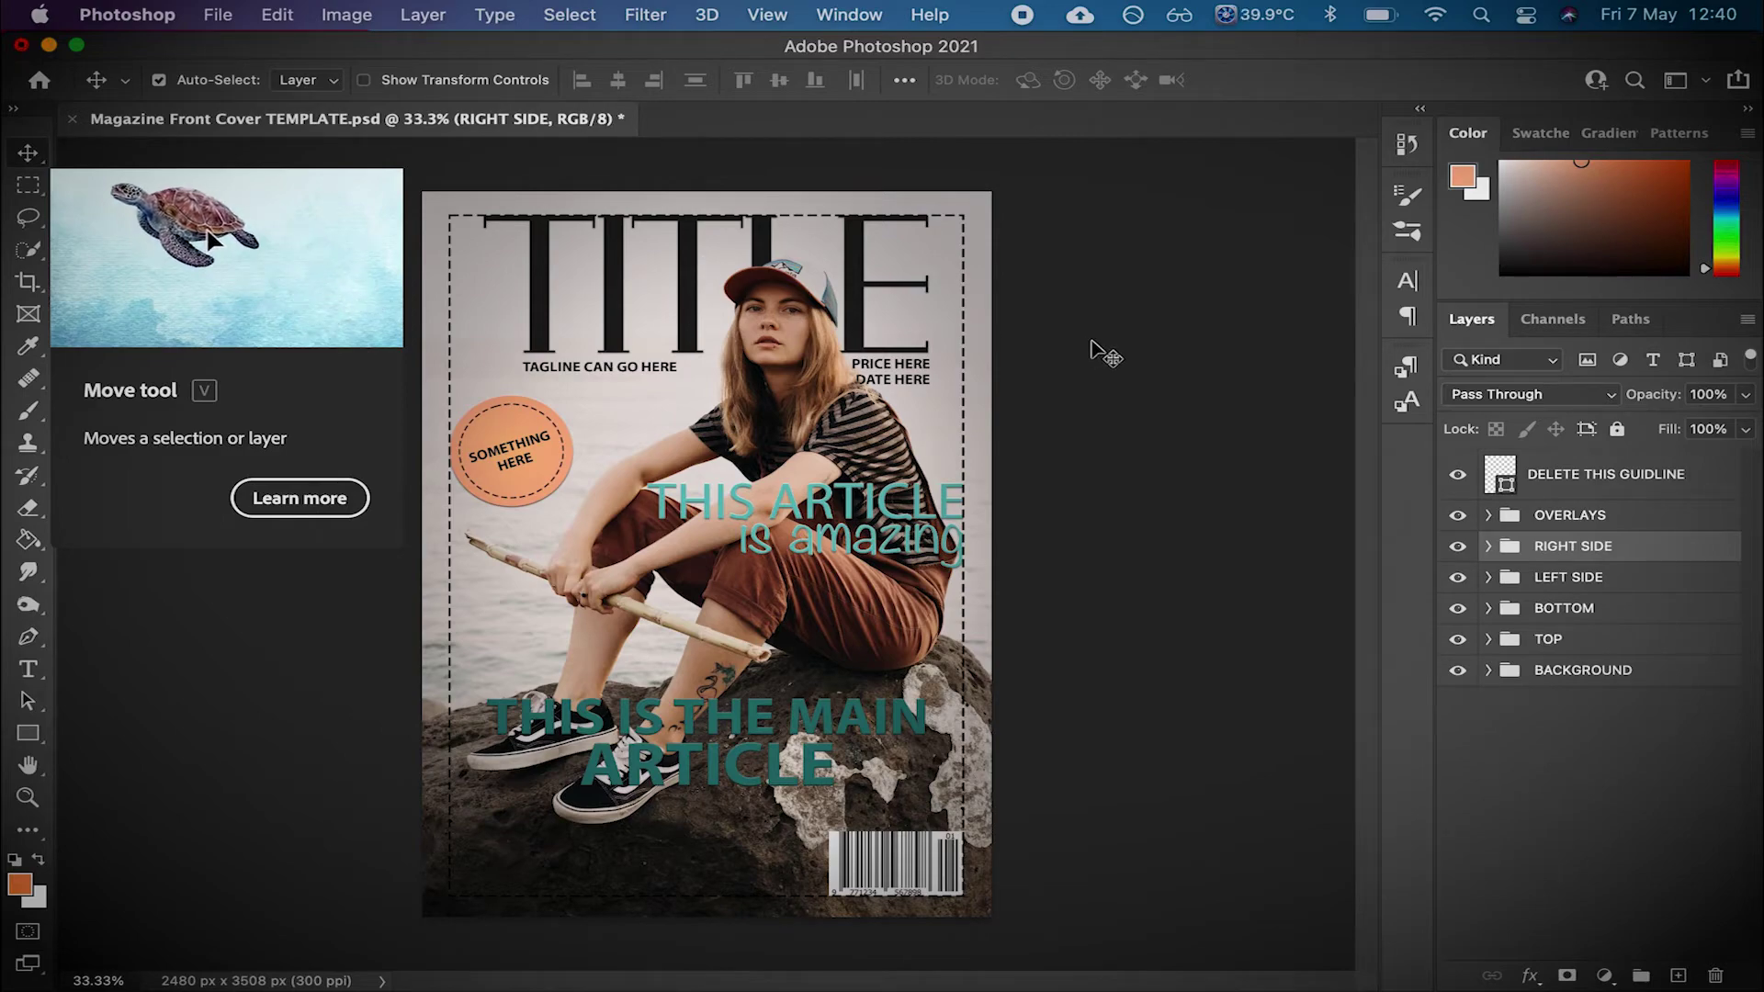
pyautogui.hotkey('ctrl', 'Left')
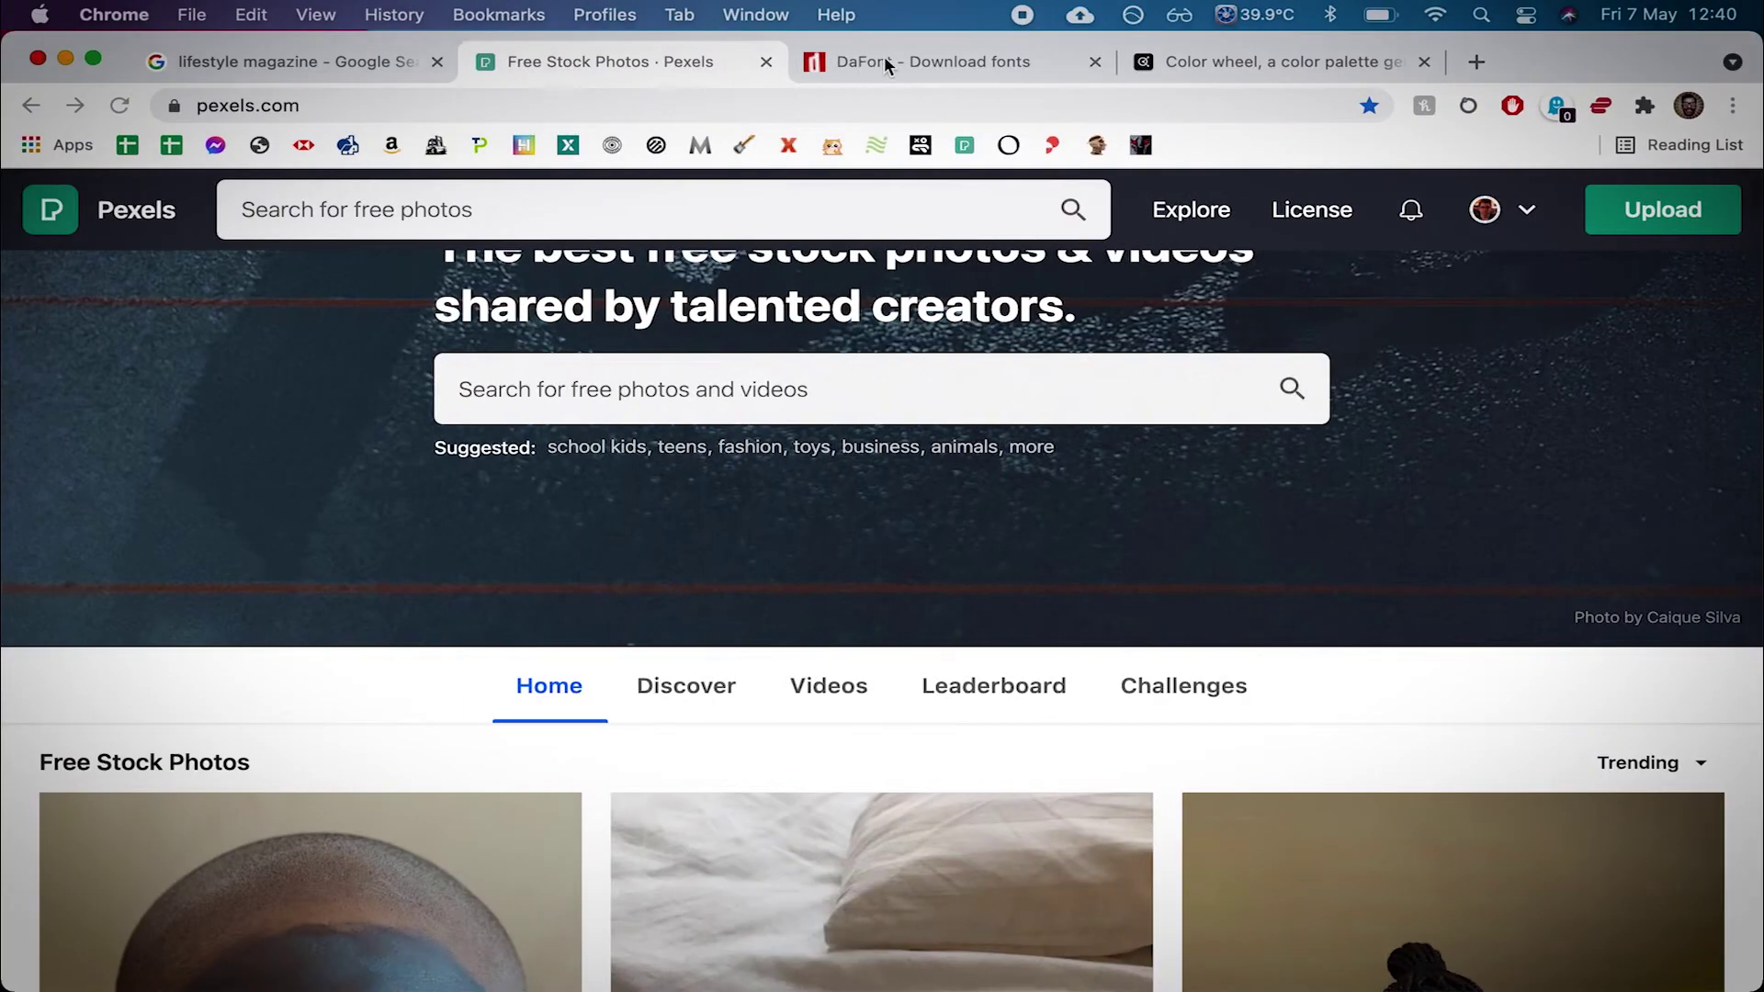
# - Open the DaFont font site and glance over its home page
pyautogui.click(979, 65)
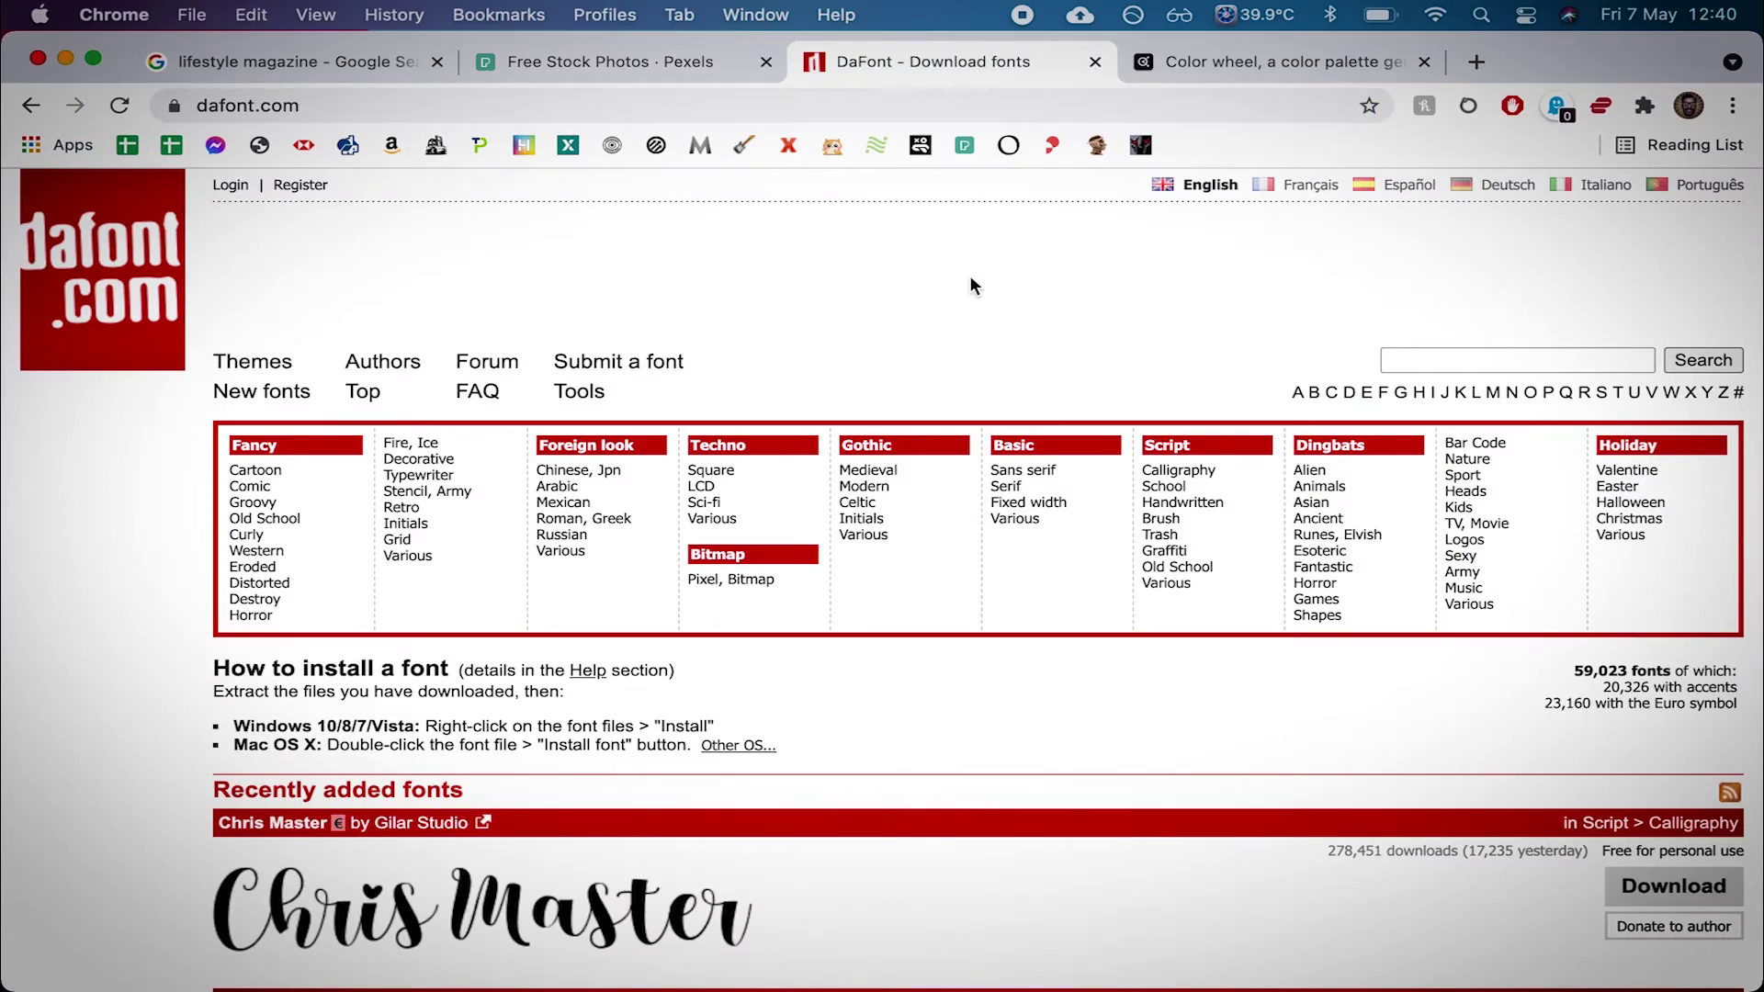
pyautogui.scroll(-5, 971, 285)
pyautogui.scroll(5, 971, 285)
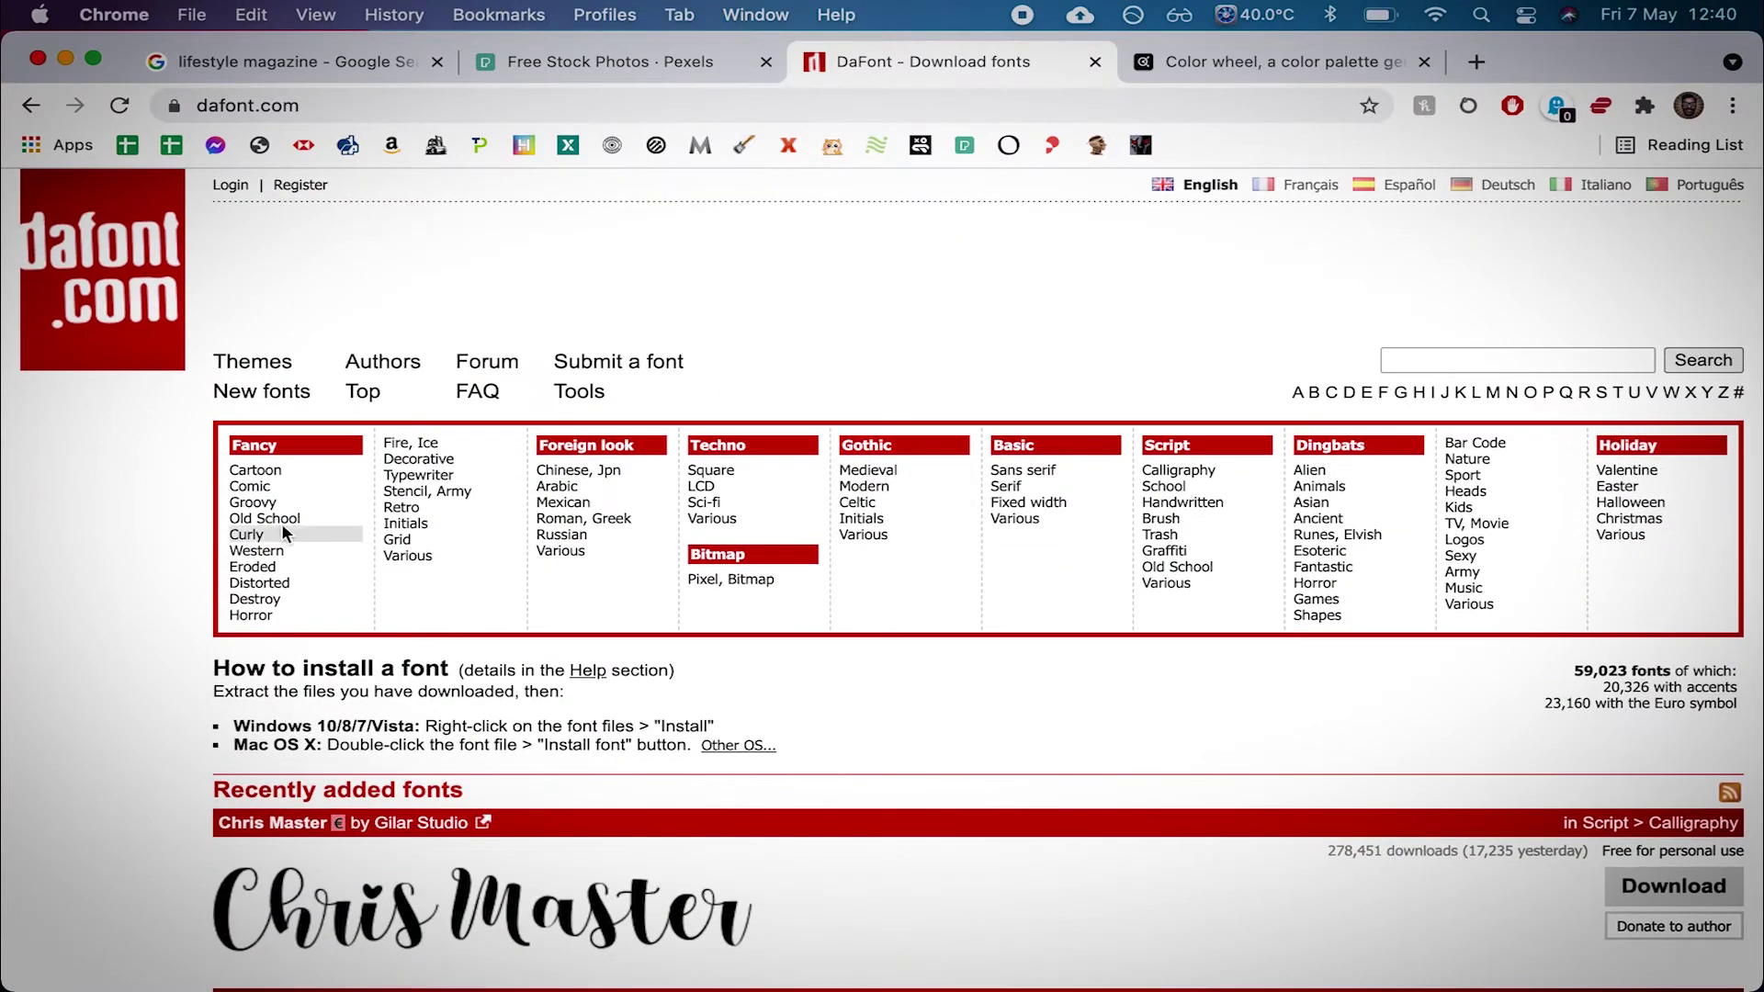
# - Browse DaFont's Basic > Serif fonts down to Chunk Five Ex and Chapaza
pyautogui.click(1016, 482)
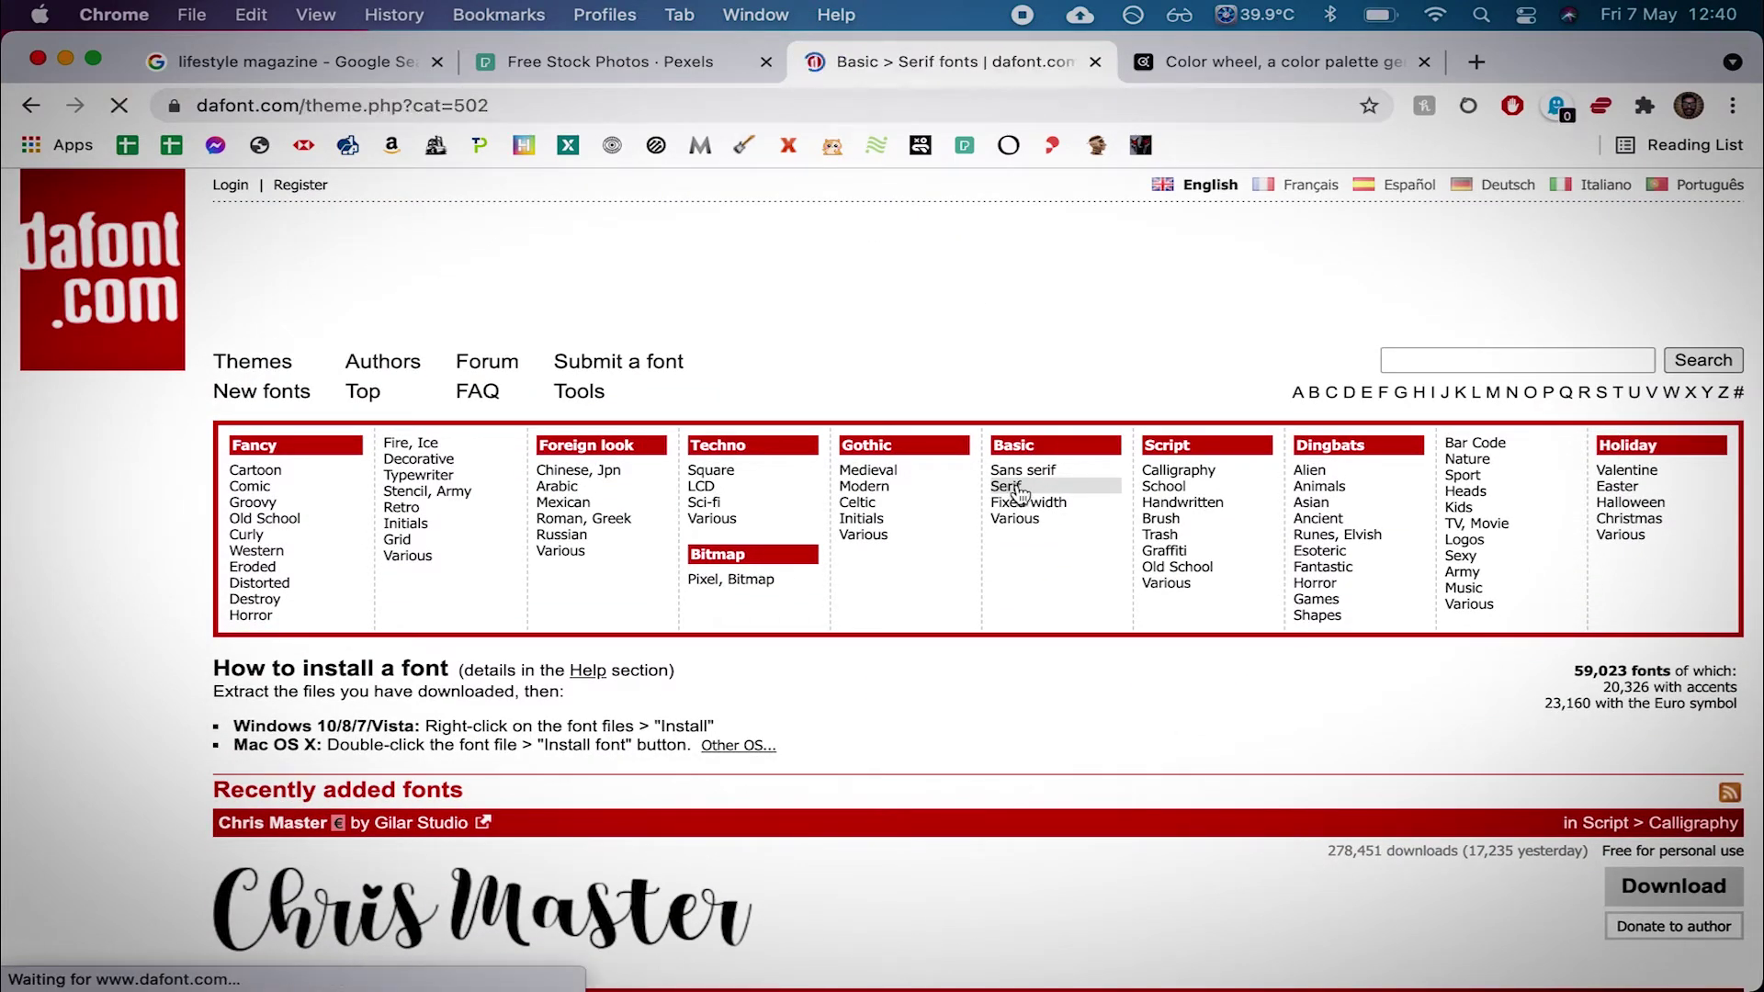
pyautogui.scroll(-3, 692, 660)
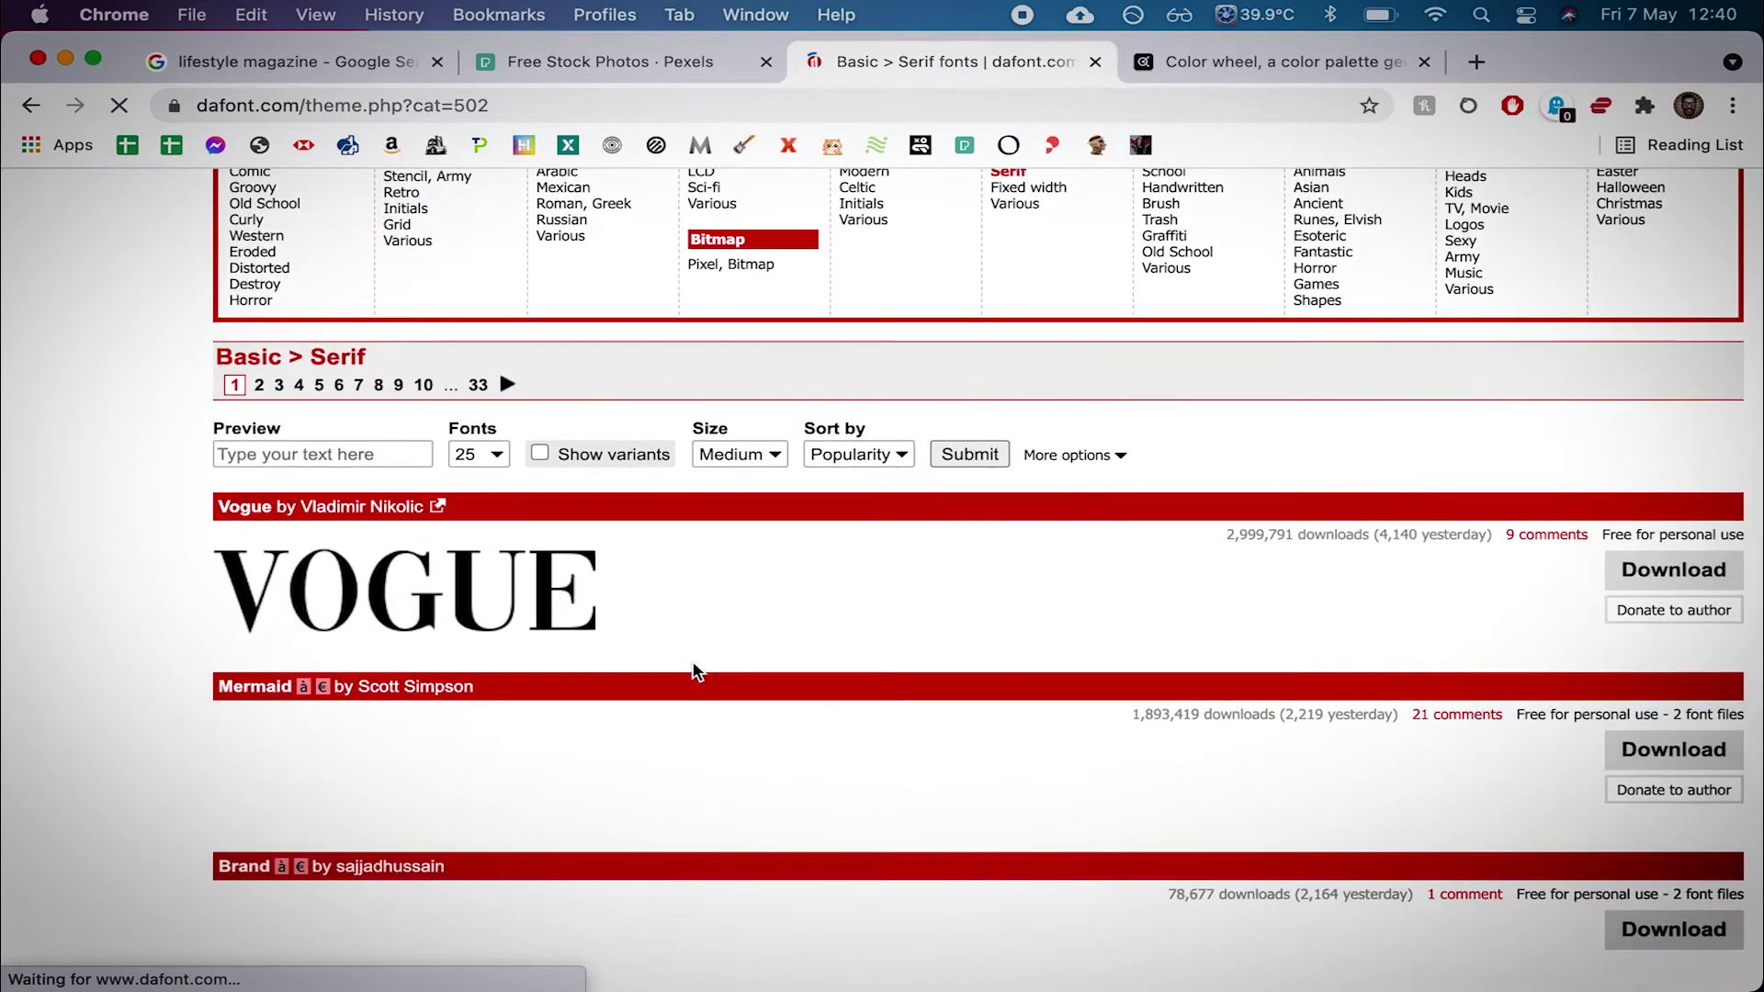
pyautogui.scroll(-2, 724, 597)
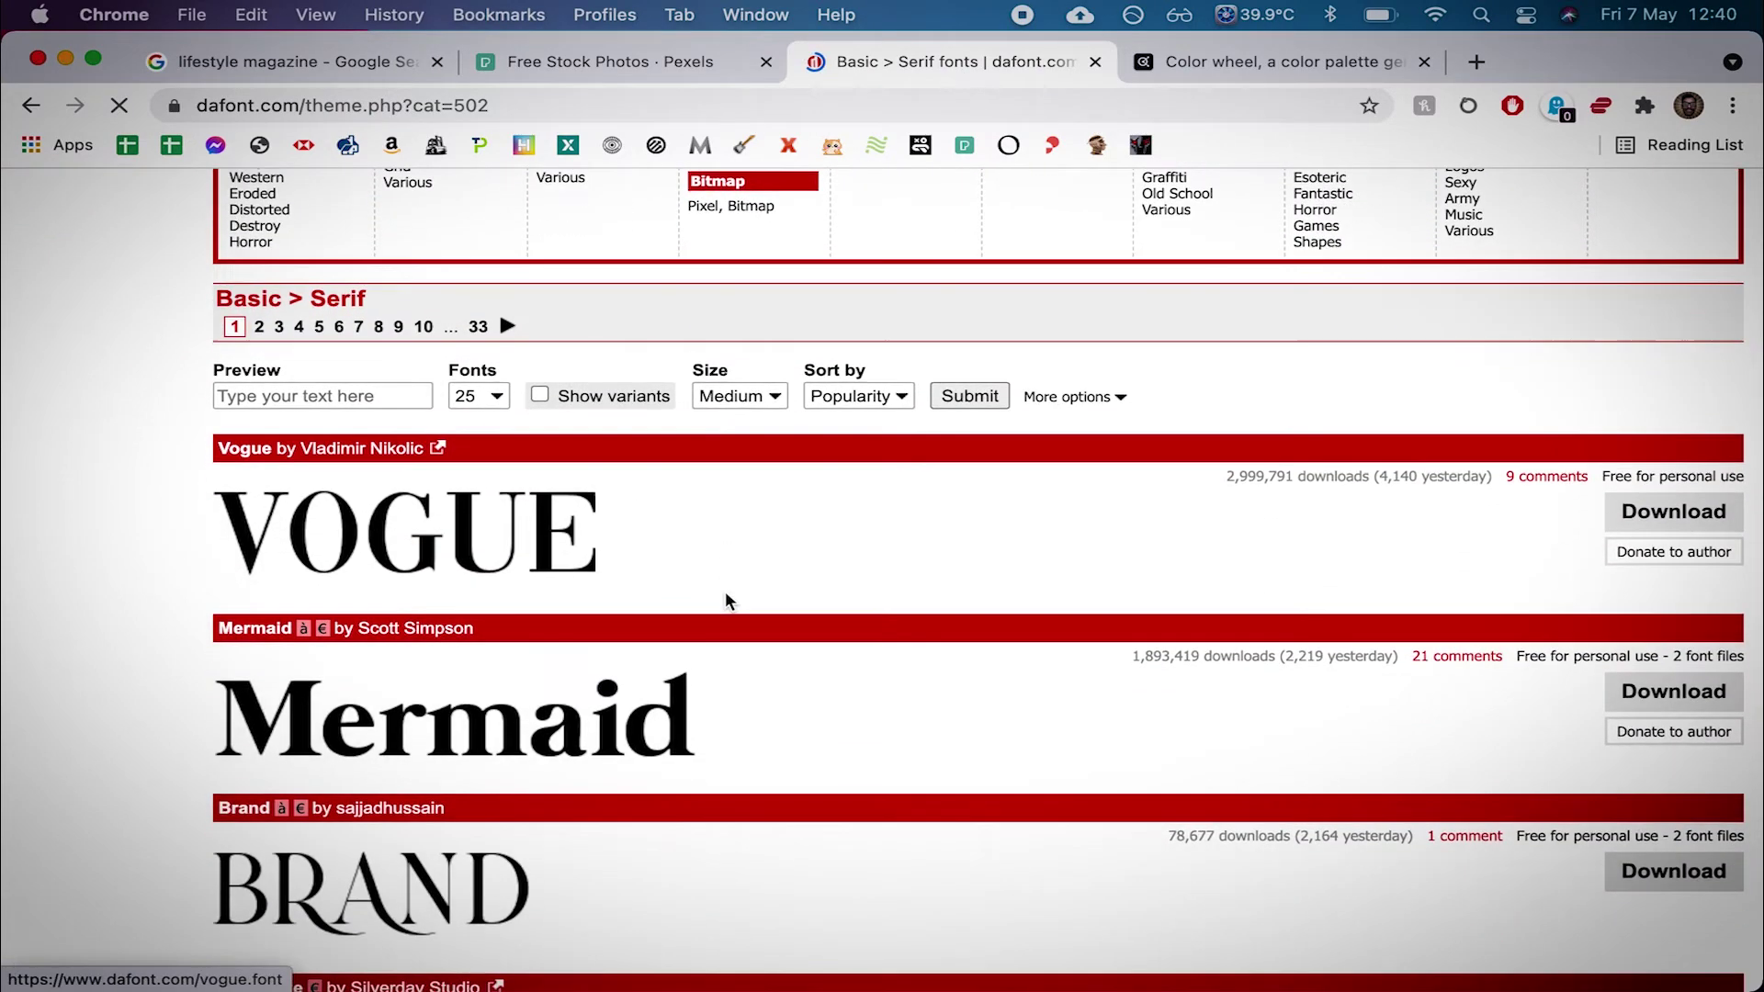
pyautogui.scroll(-10, 612, 658)
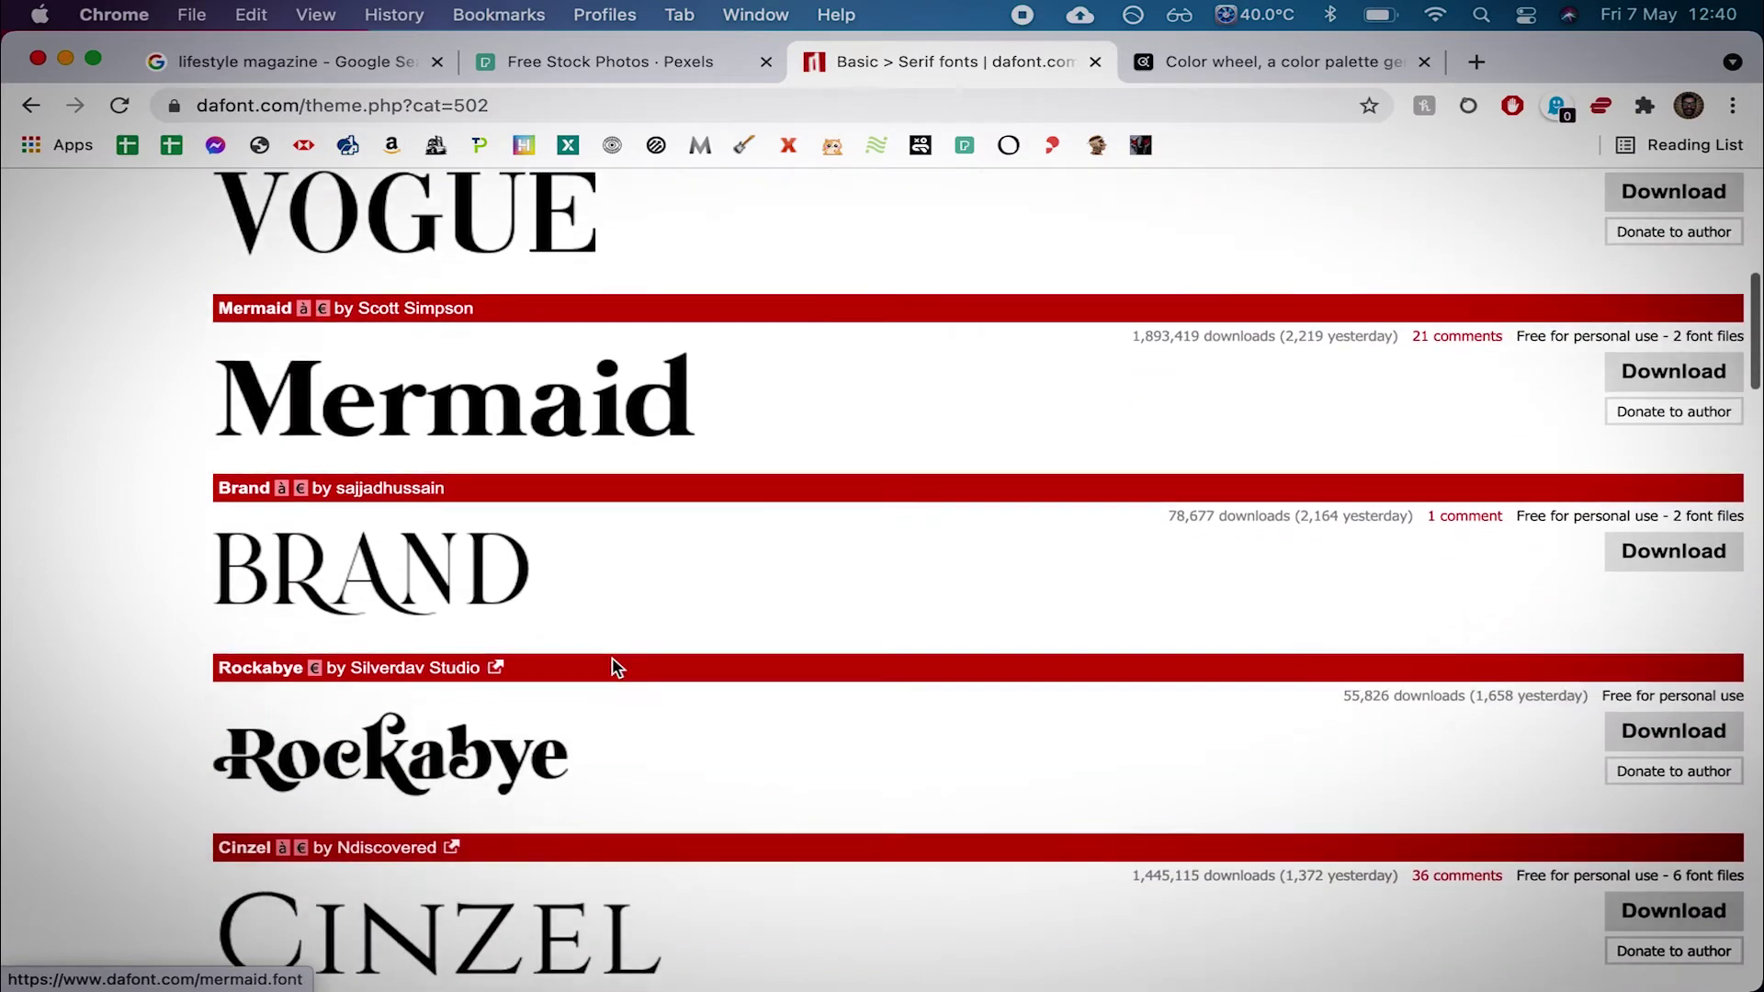
pyautogui.scroll(-11, 612, 658)
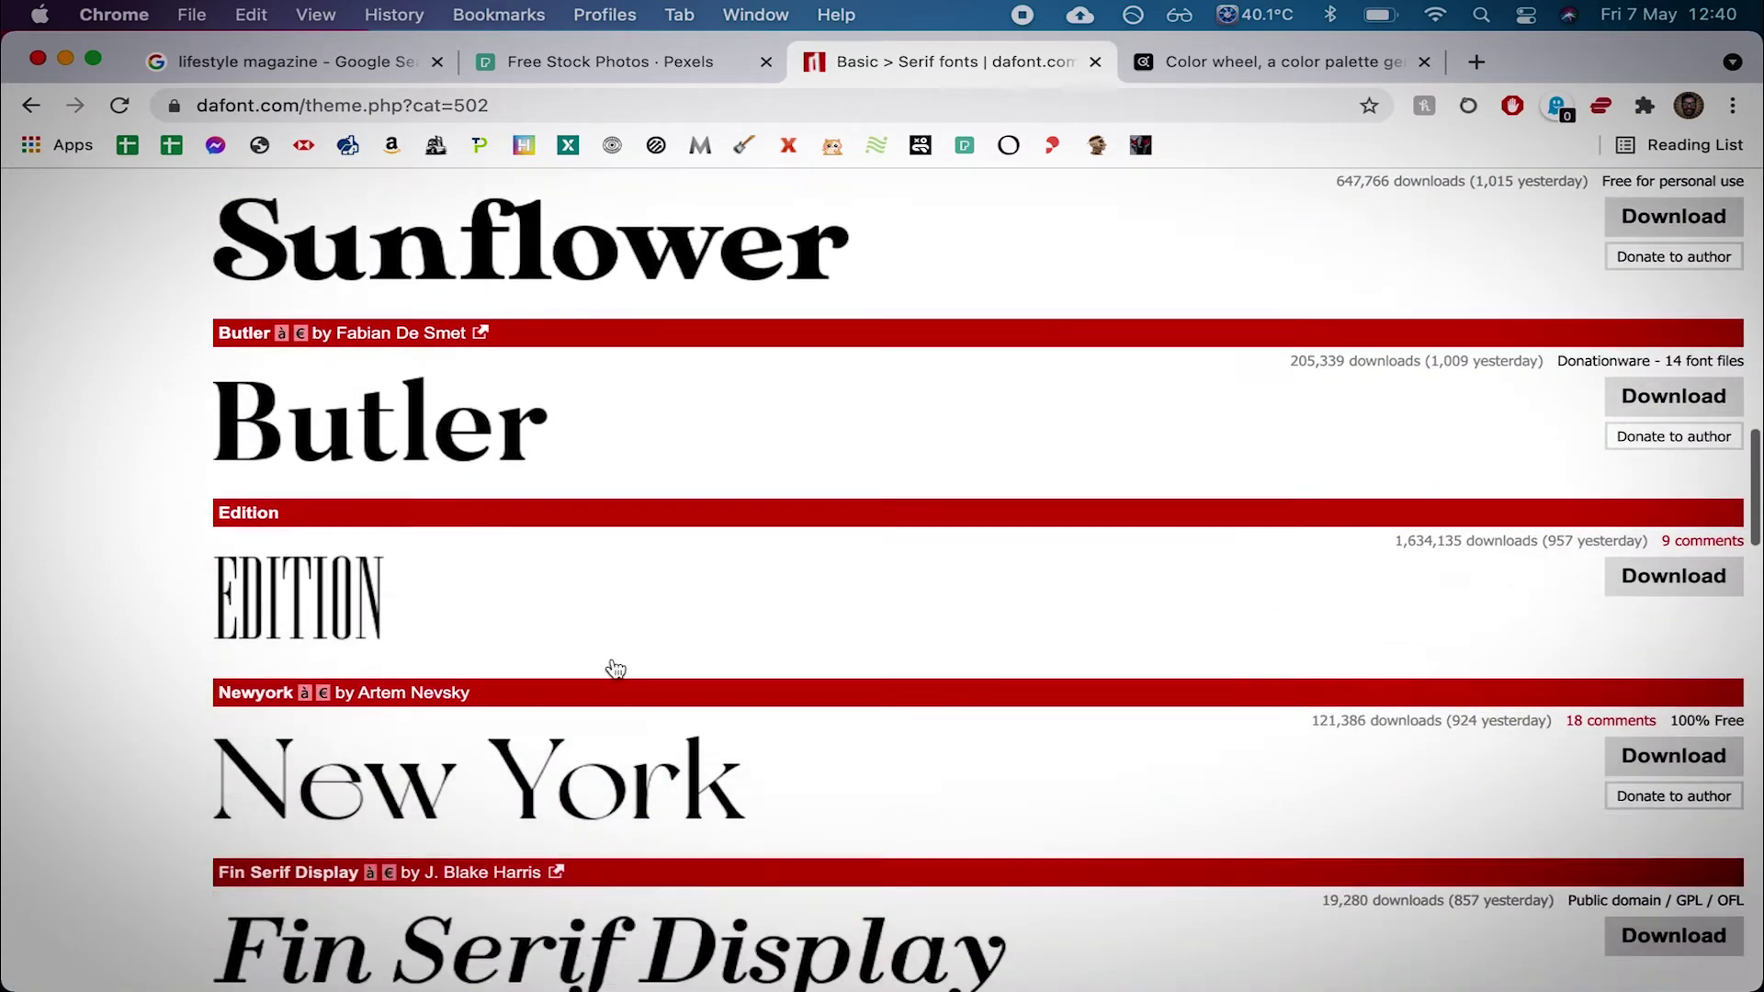
pyautogui.scroll(-4, 612, 658)
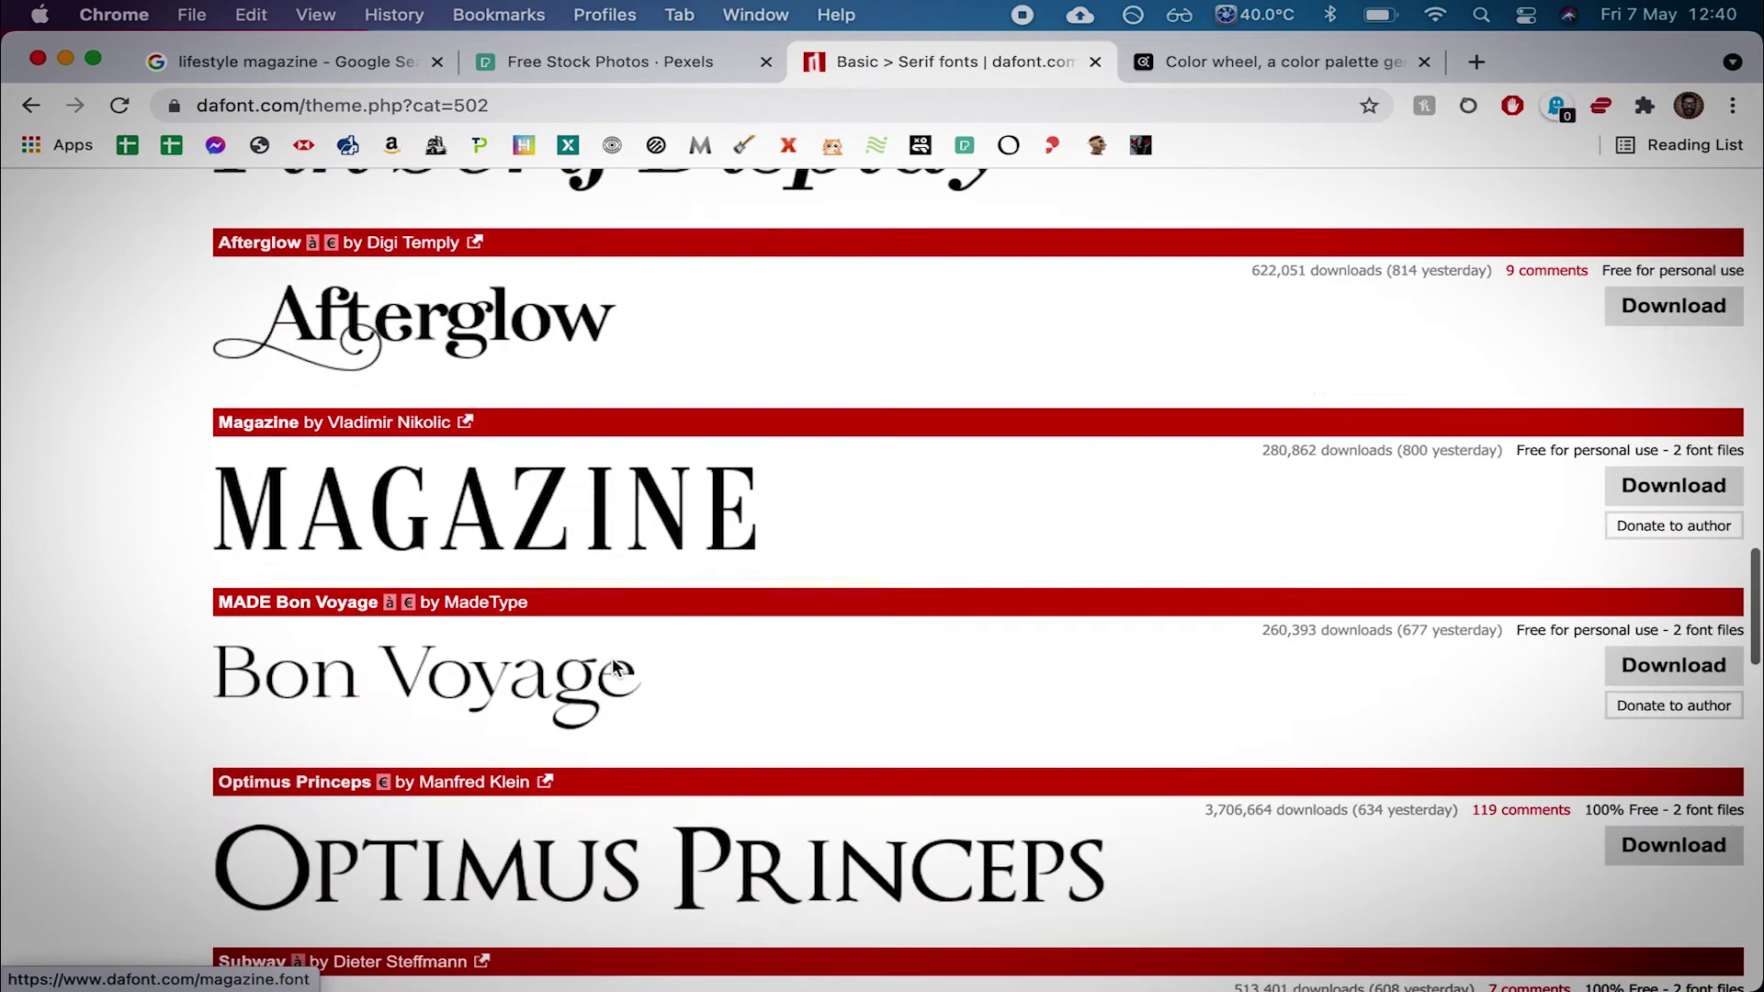
pyautogui.scroll(-10, 428, 464)
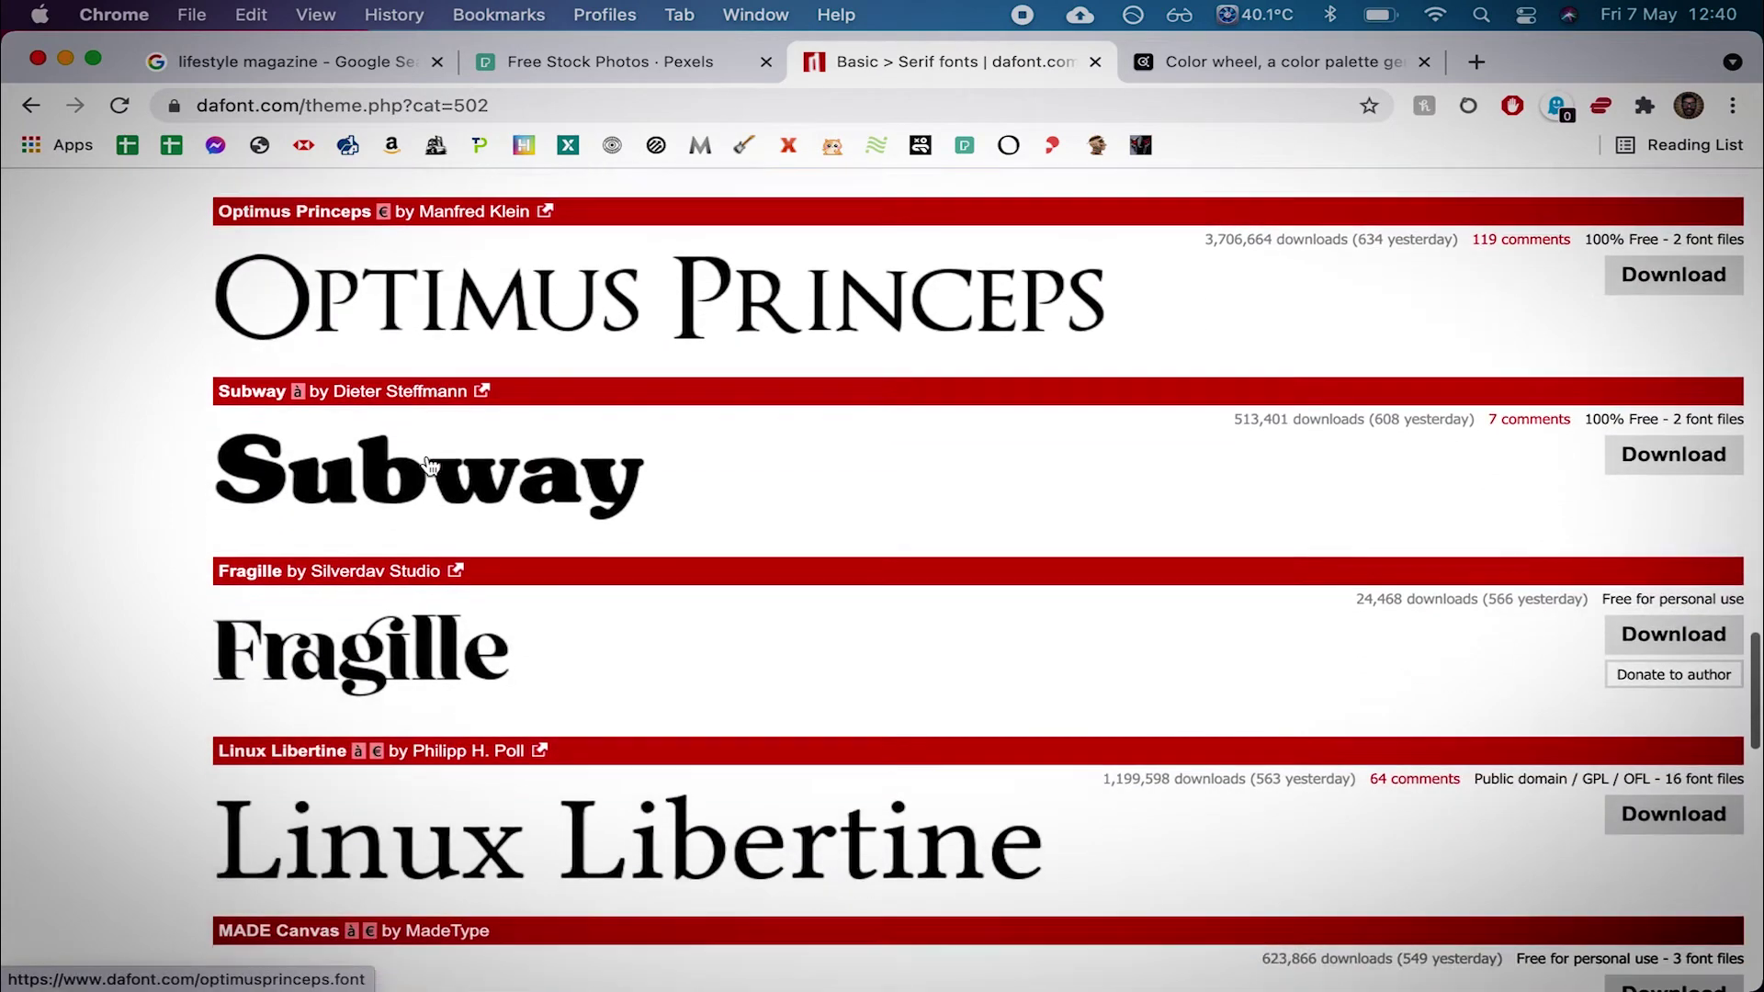
pyautogui.scroll(-8, 431, 468)
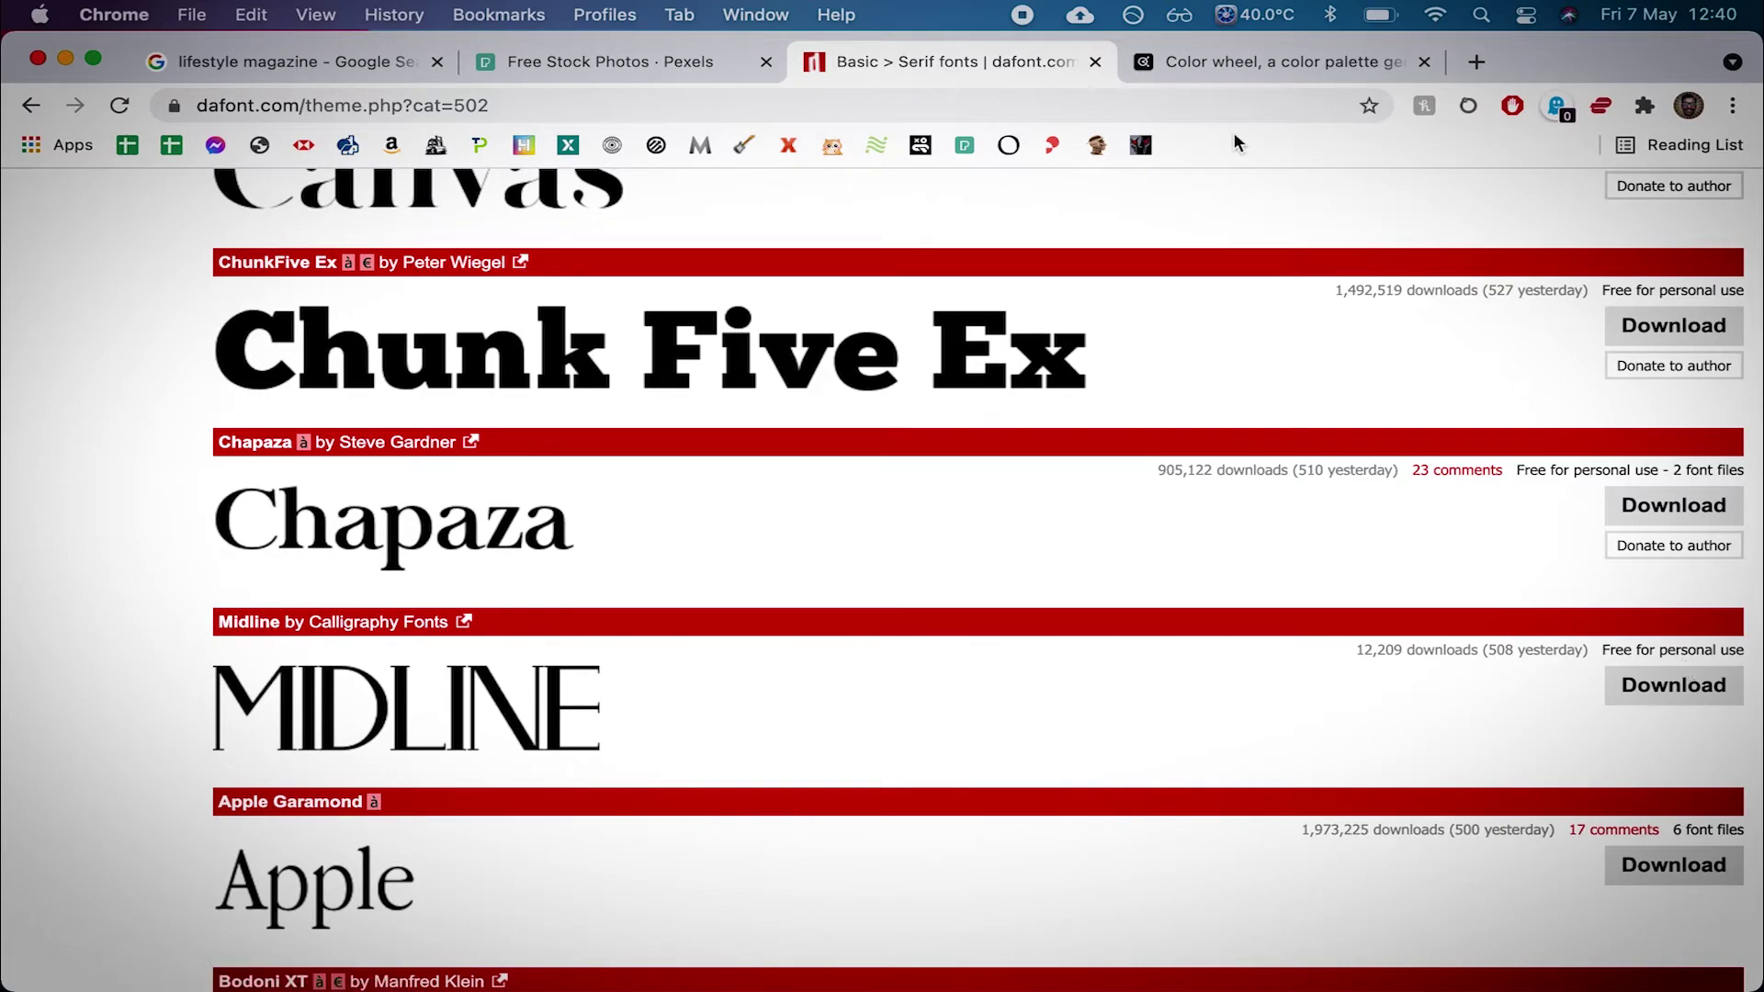
pyautogui.scroll(-10, 919, 551)
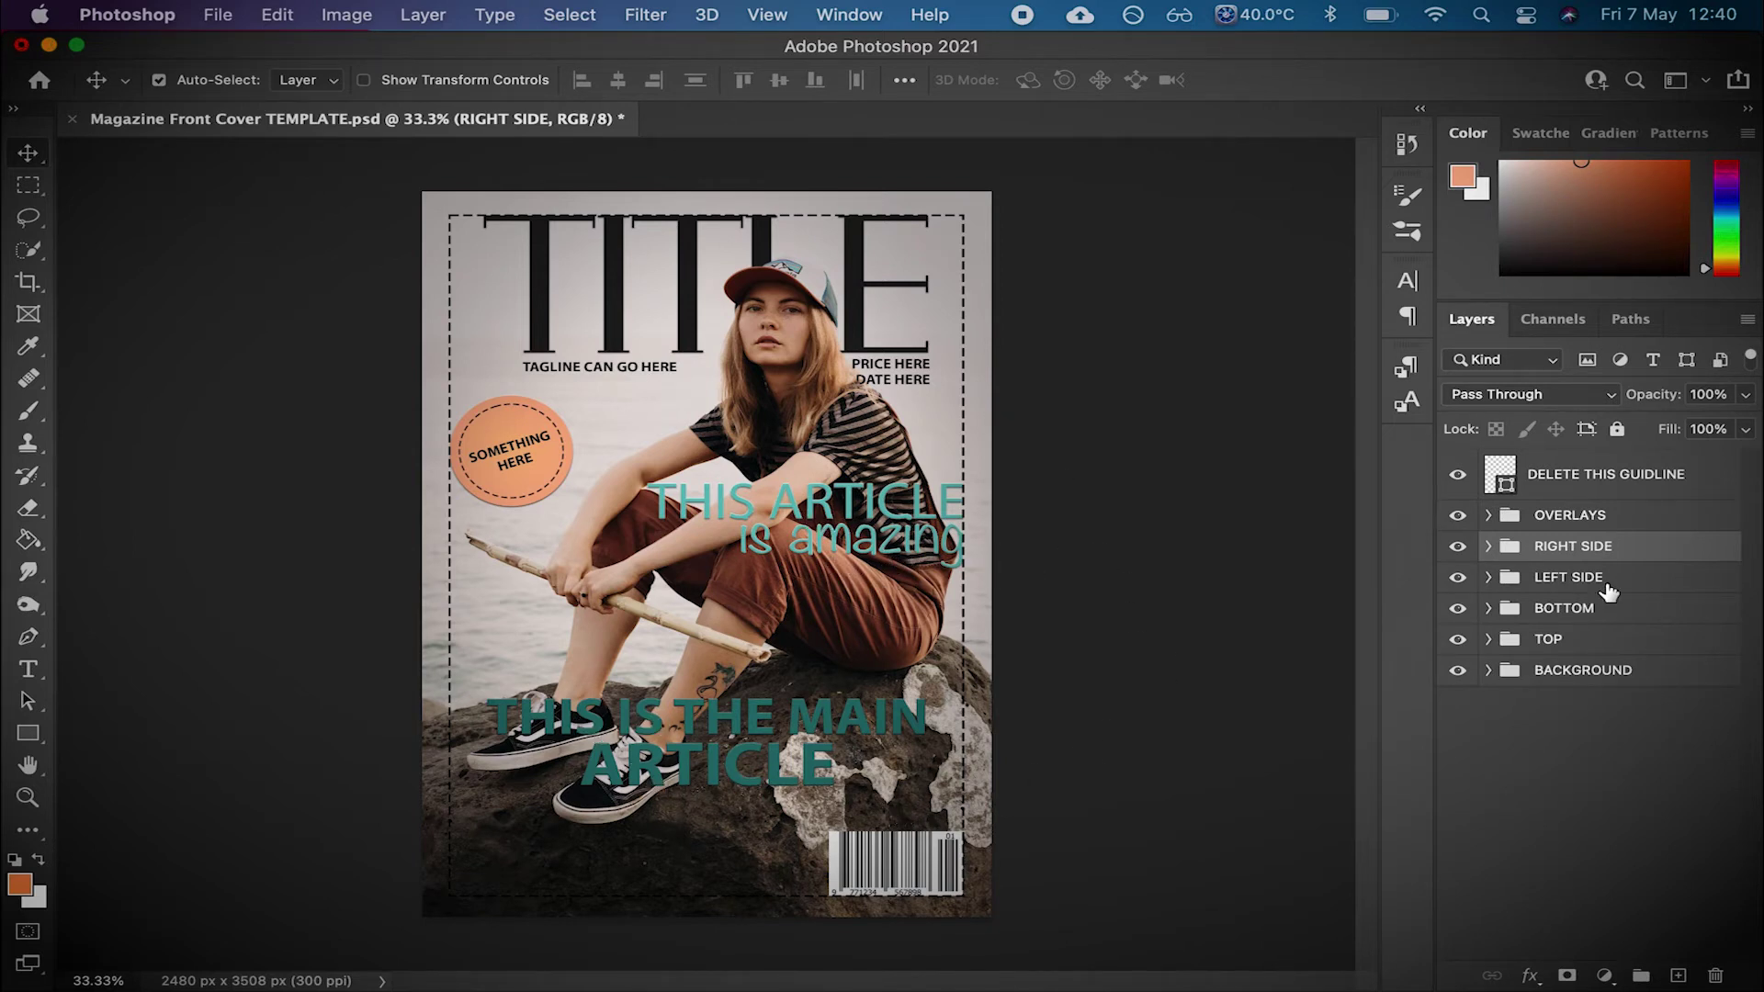
# - Expand and collapse the LEFT SIDE and RIGHT SIDE groups to check their layers
pyautogui.click(1489, 578)
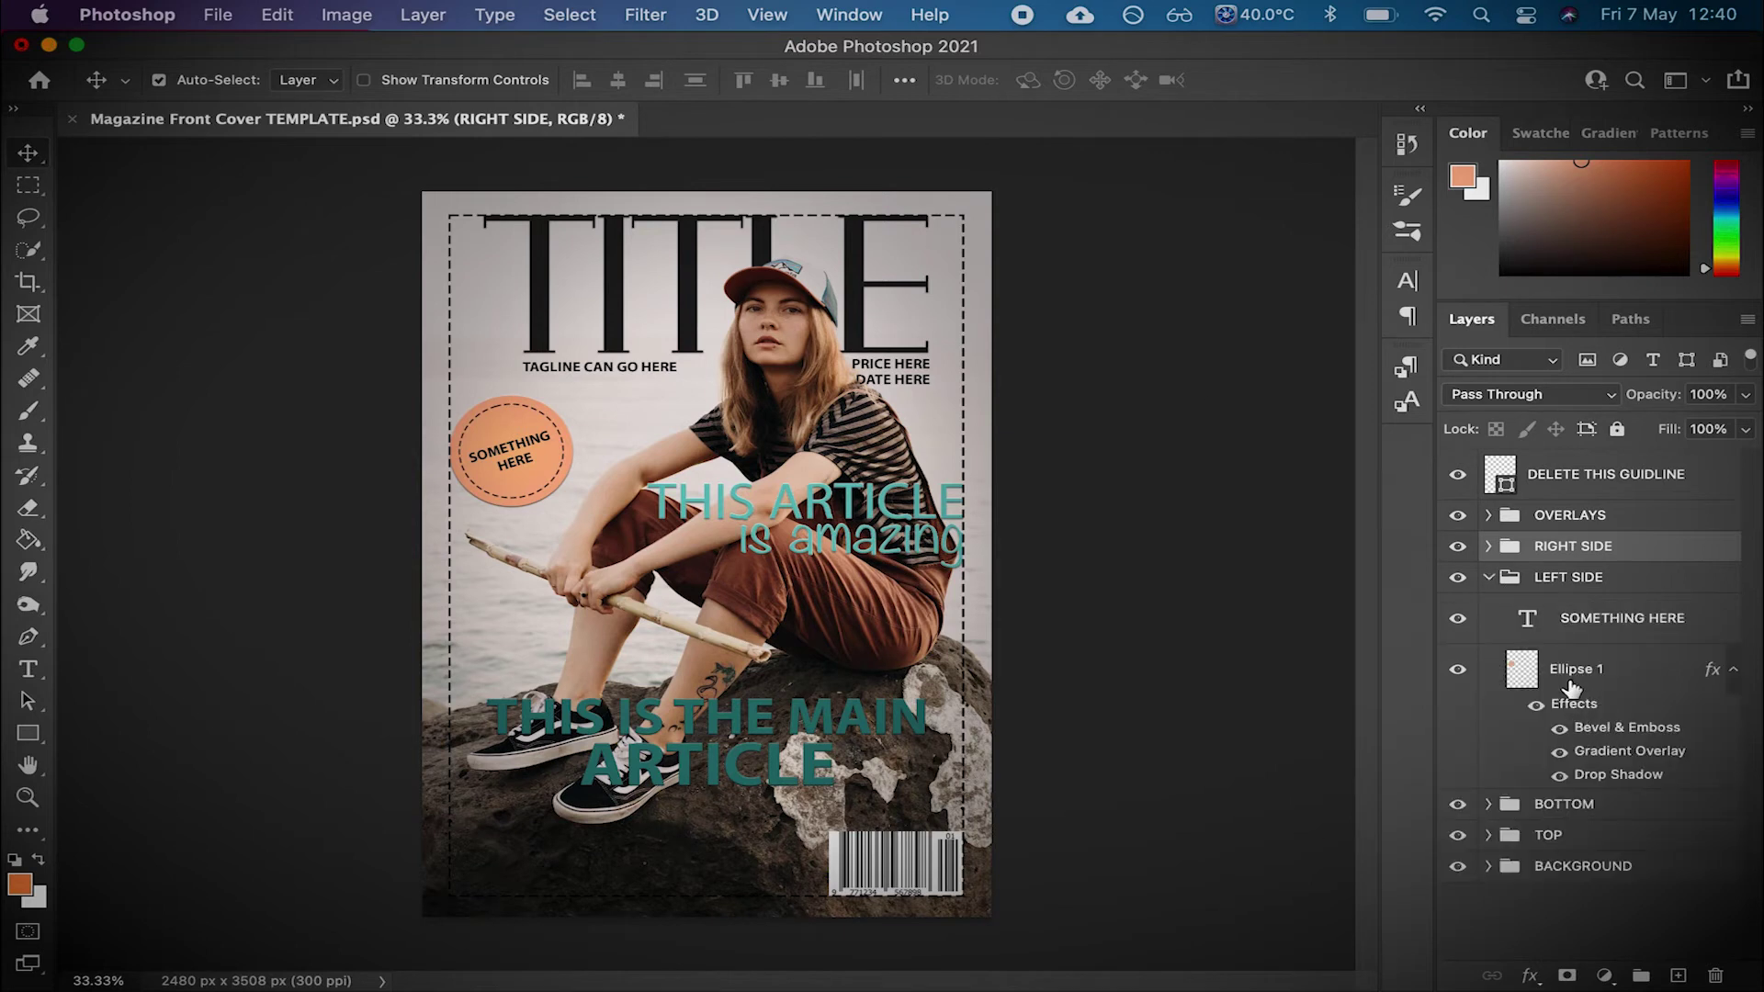
pyautogui.click(1488, 578)
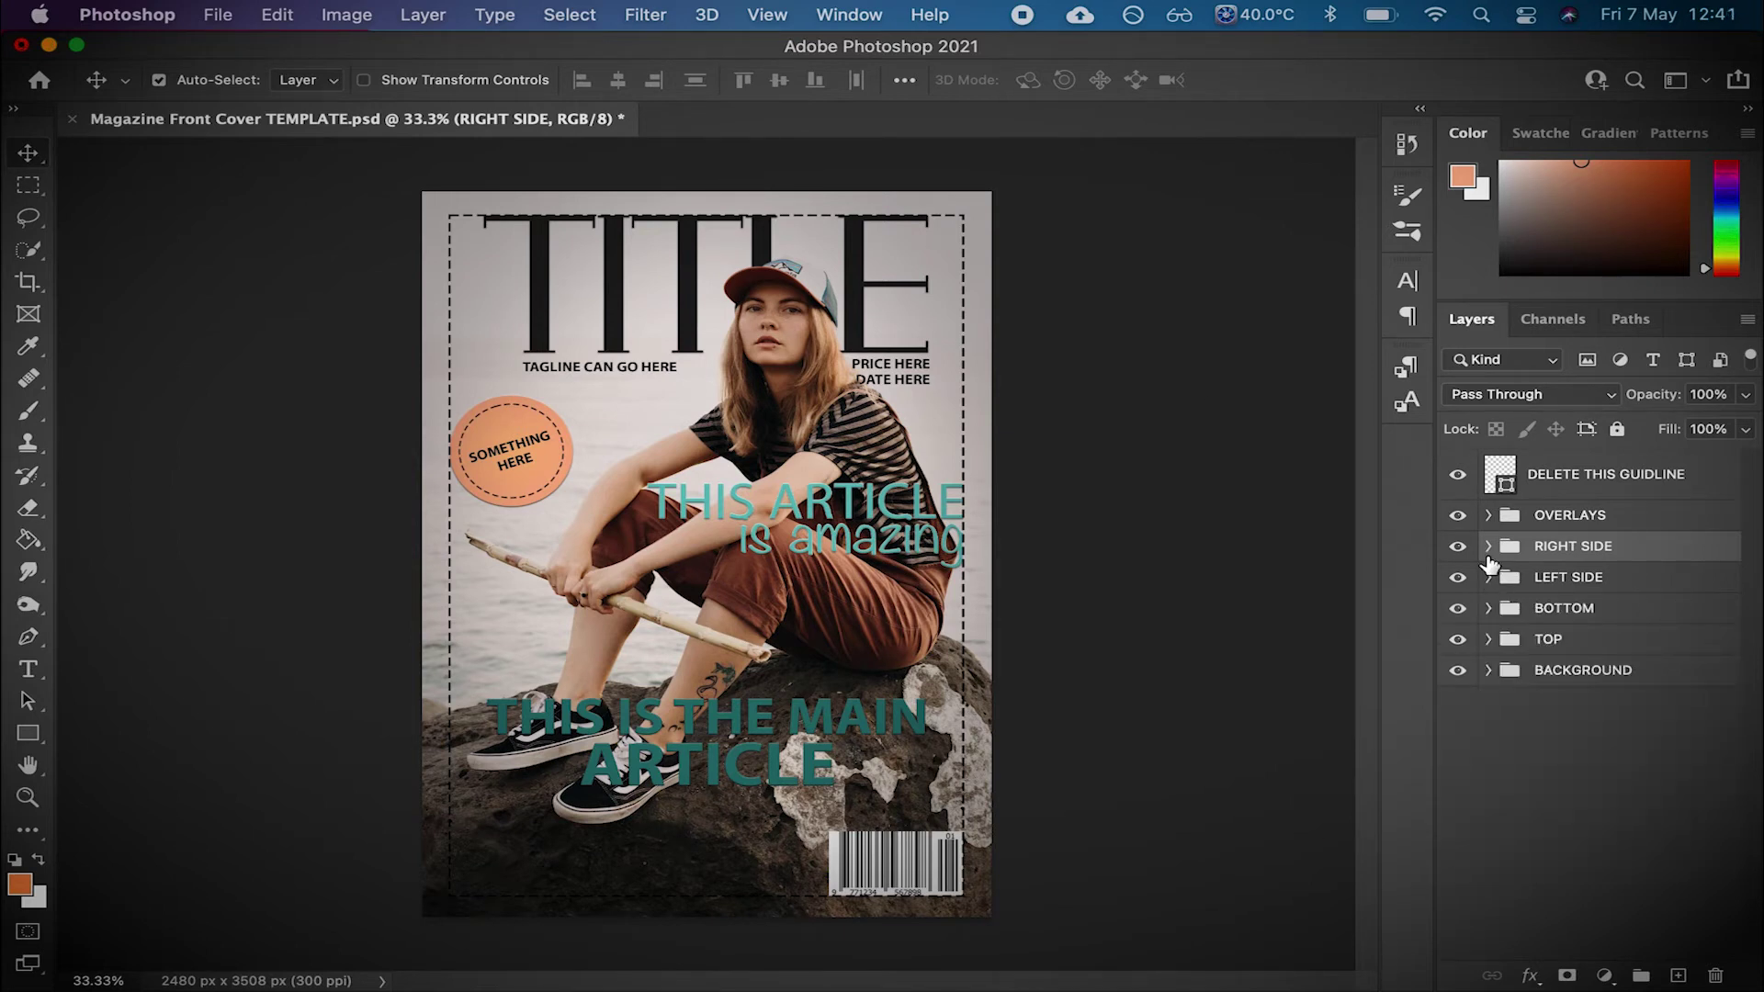
pyautogui.click(1487, 547)
pyautogui.click(1488, 548)
pyautogui.click(1489, 546)
# - Dismiss the THIS ARTICLE is amazing layer's context menu, fold RIGHT SIDE, and go to Adobe Color
pyautogui.rightClick(1606, 593)
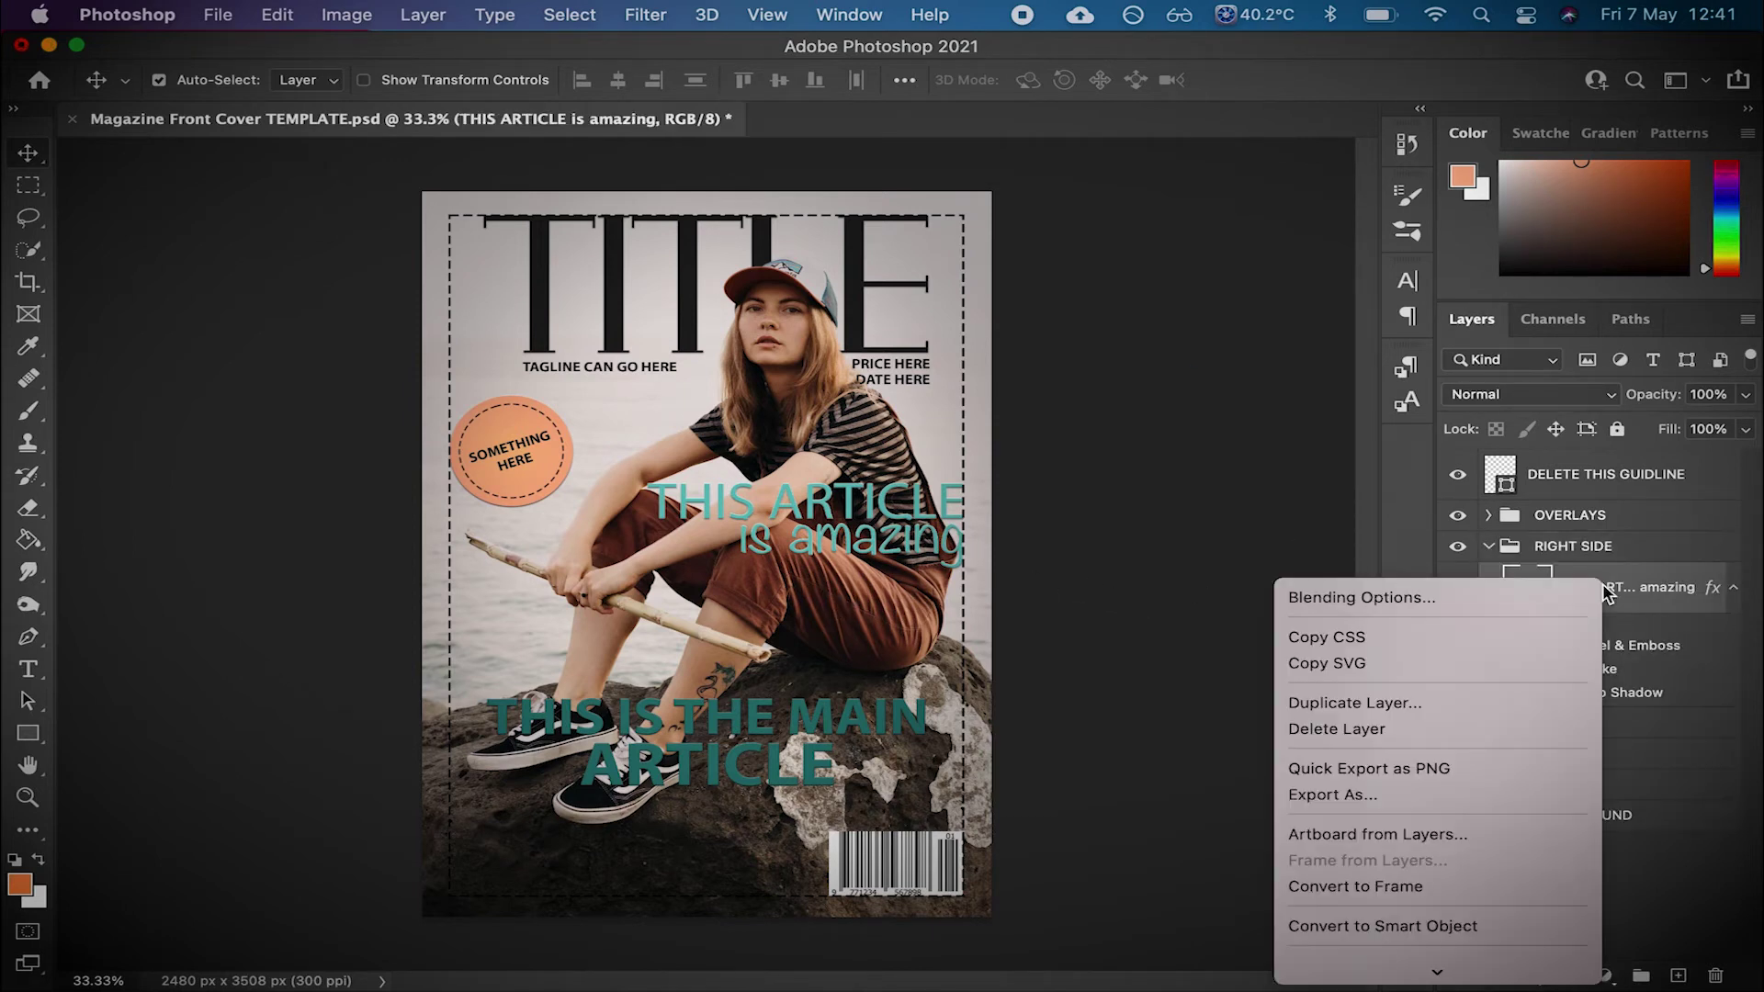
pyautogui.click(1431, 544)
pyautogui.click(1488, 546)
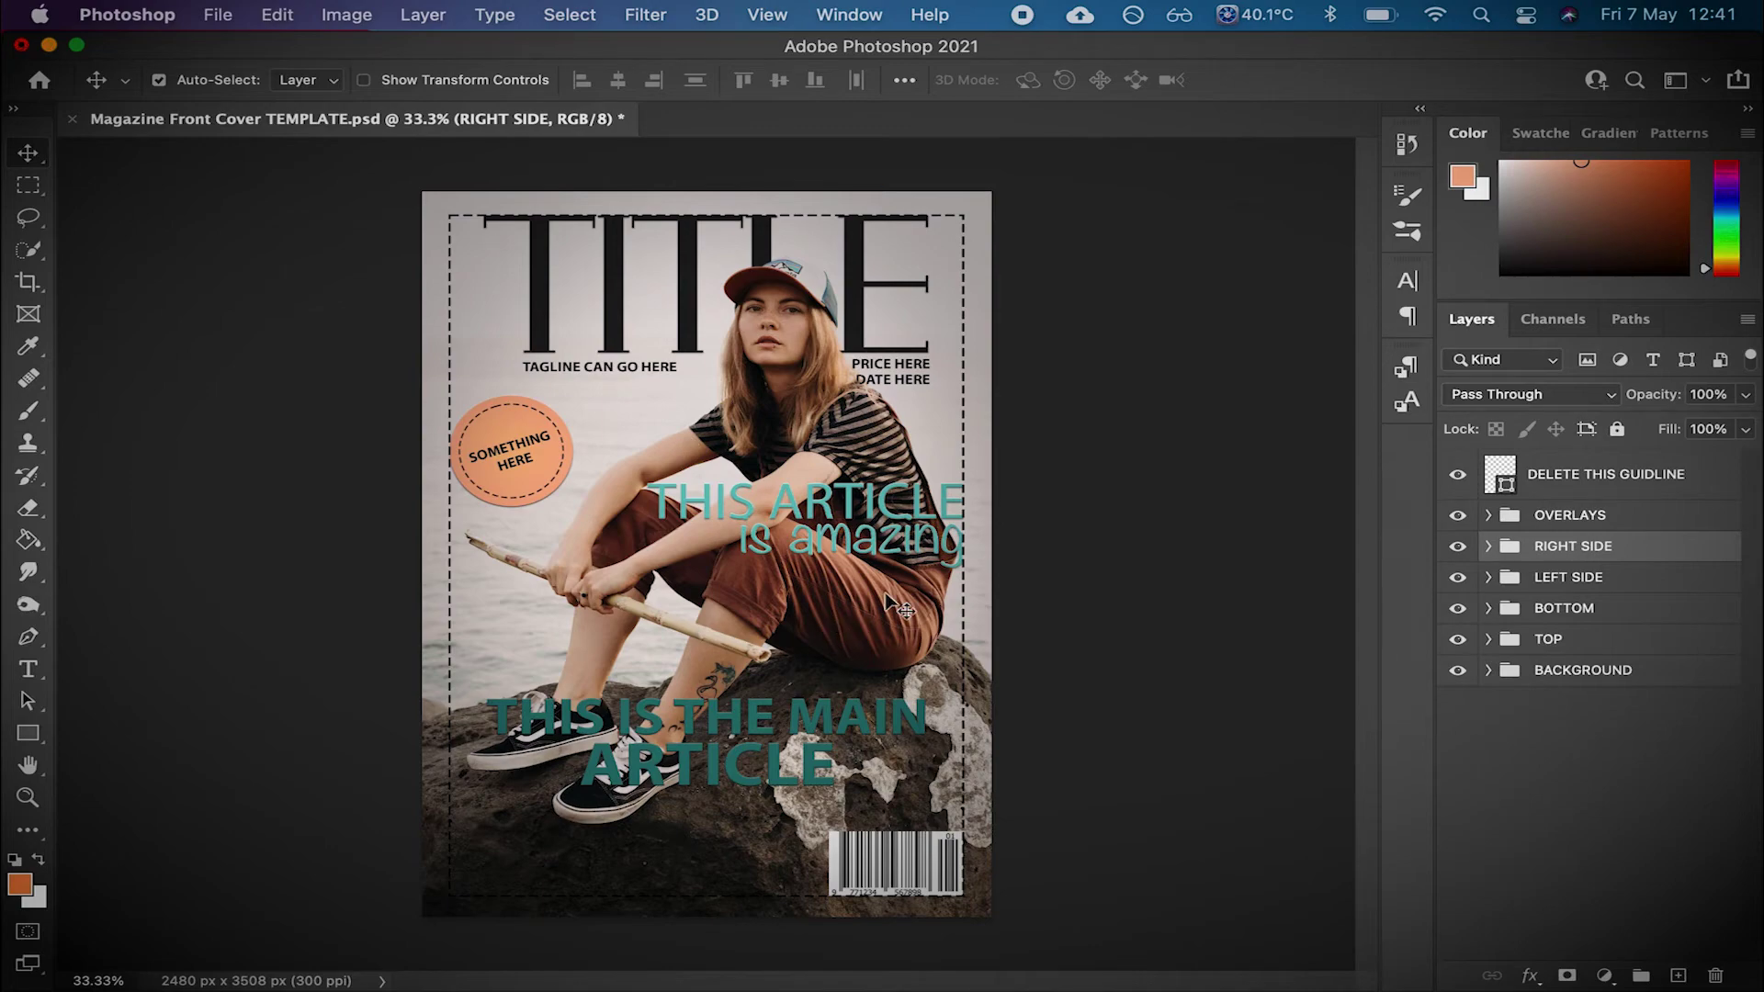
pyautogui.press('super+Tab')
pyautogui.click(1259, 66)
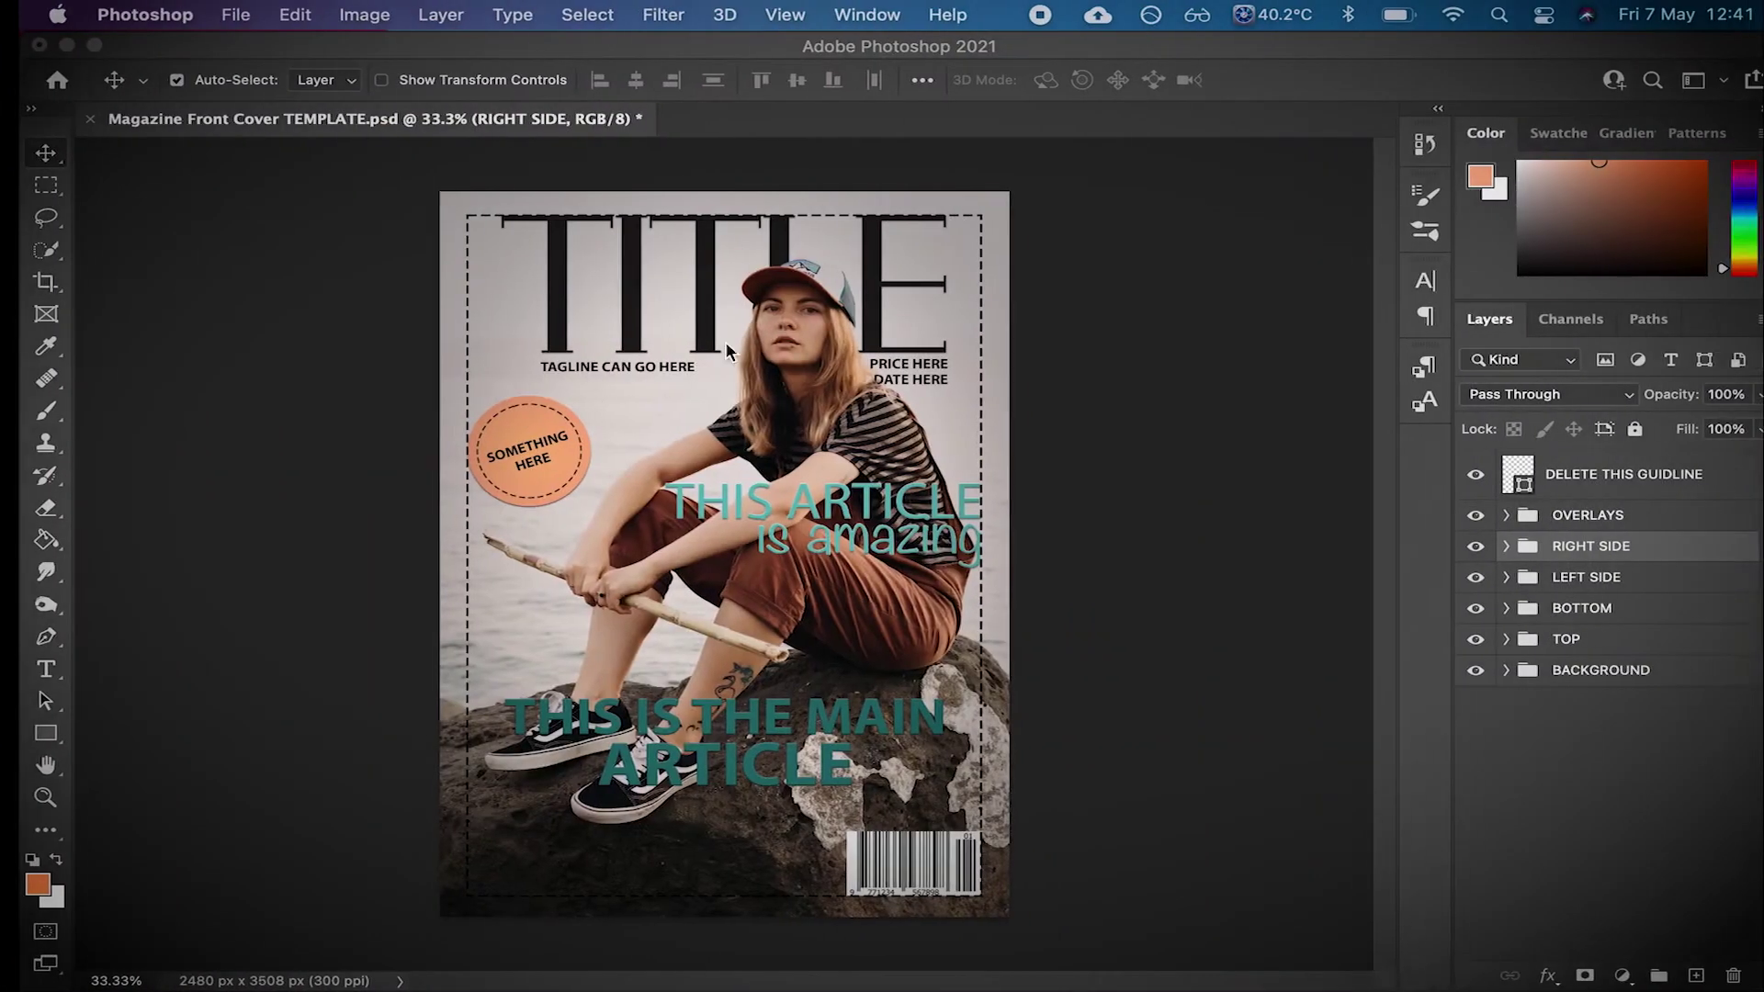
# - Sample the trousers' brown with the Eyedropper and copy its hex value ac6d4a from the Color Picker
pyautogui.click(29, 347)
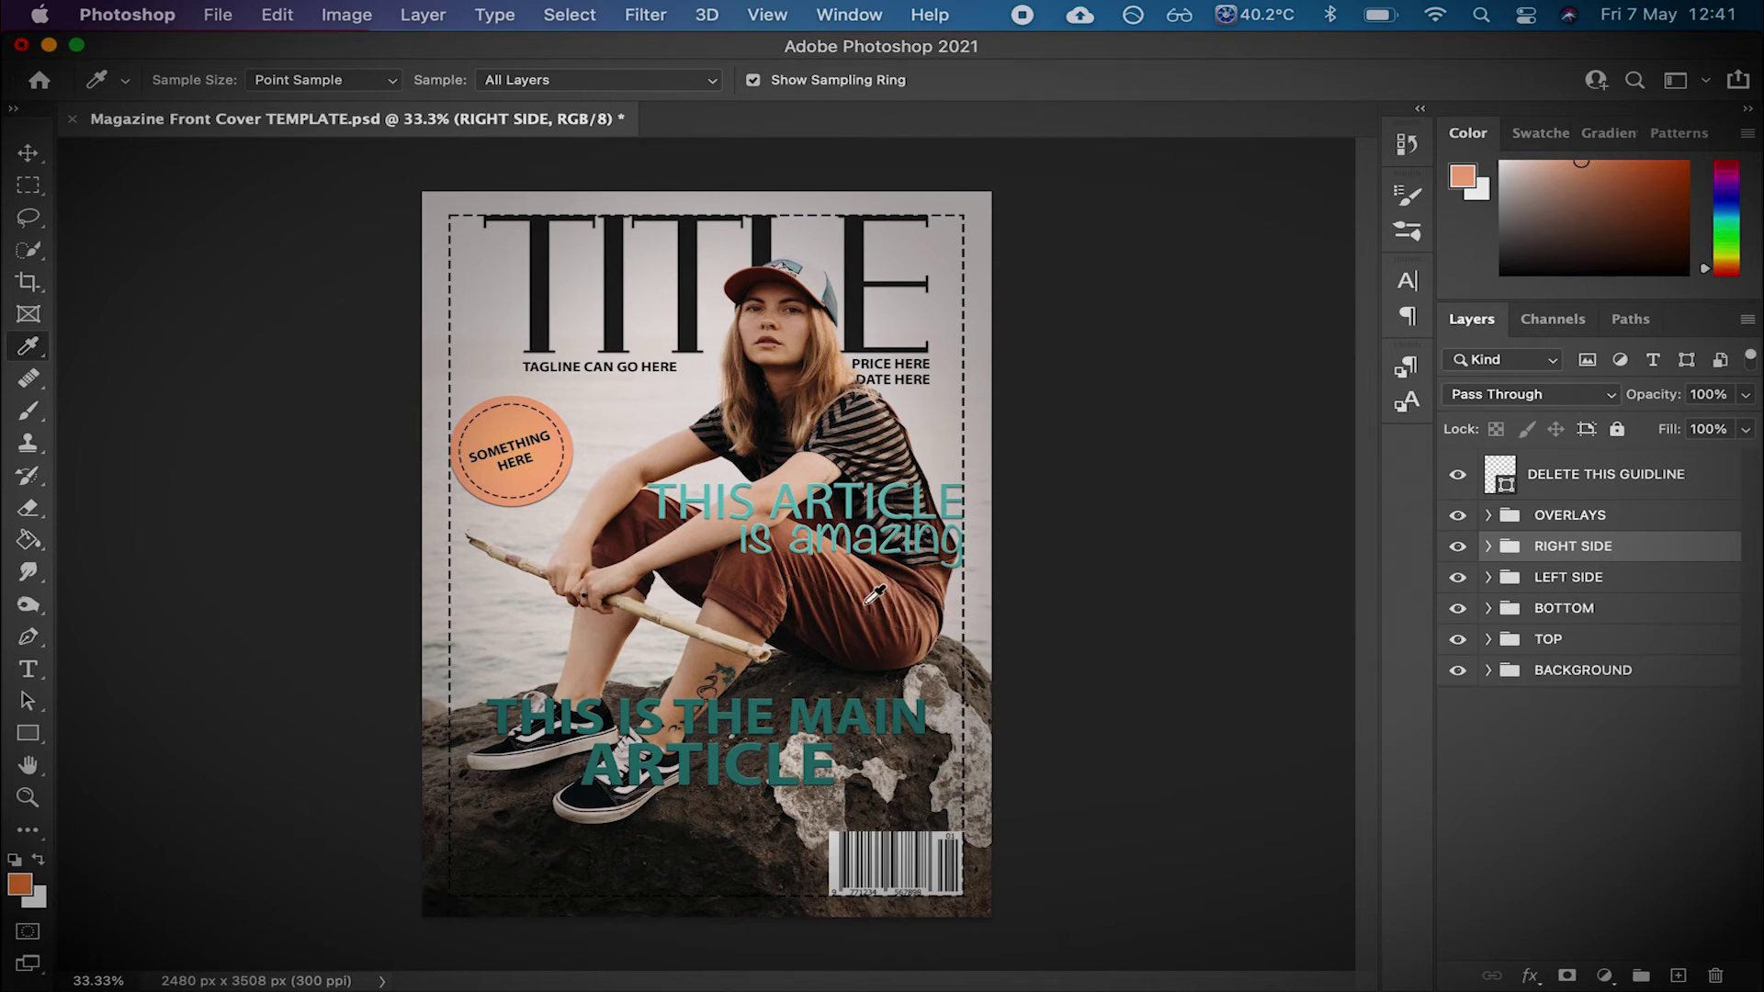
pyautogui.click(748, 580)
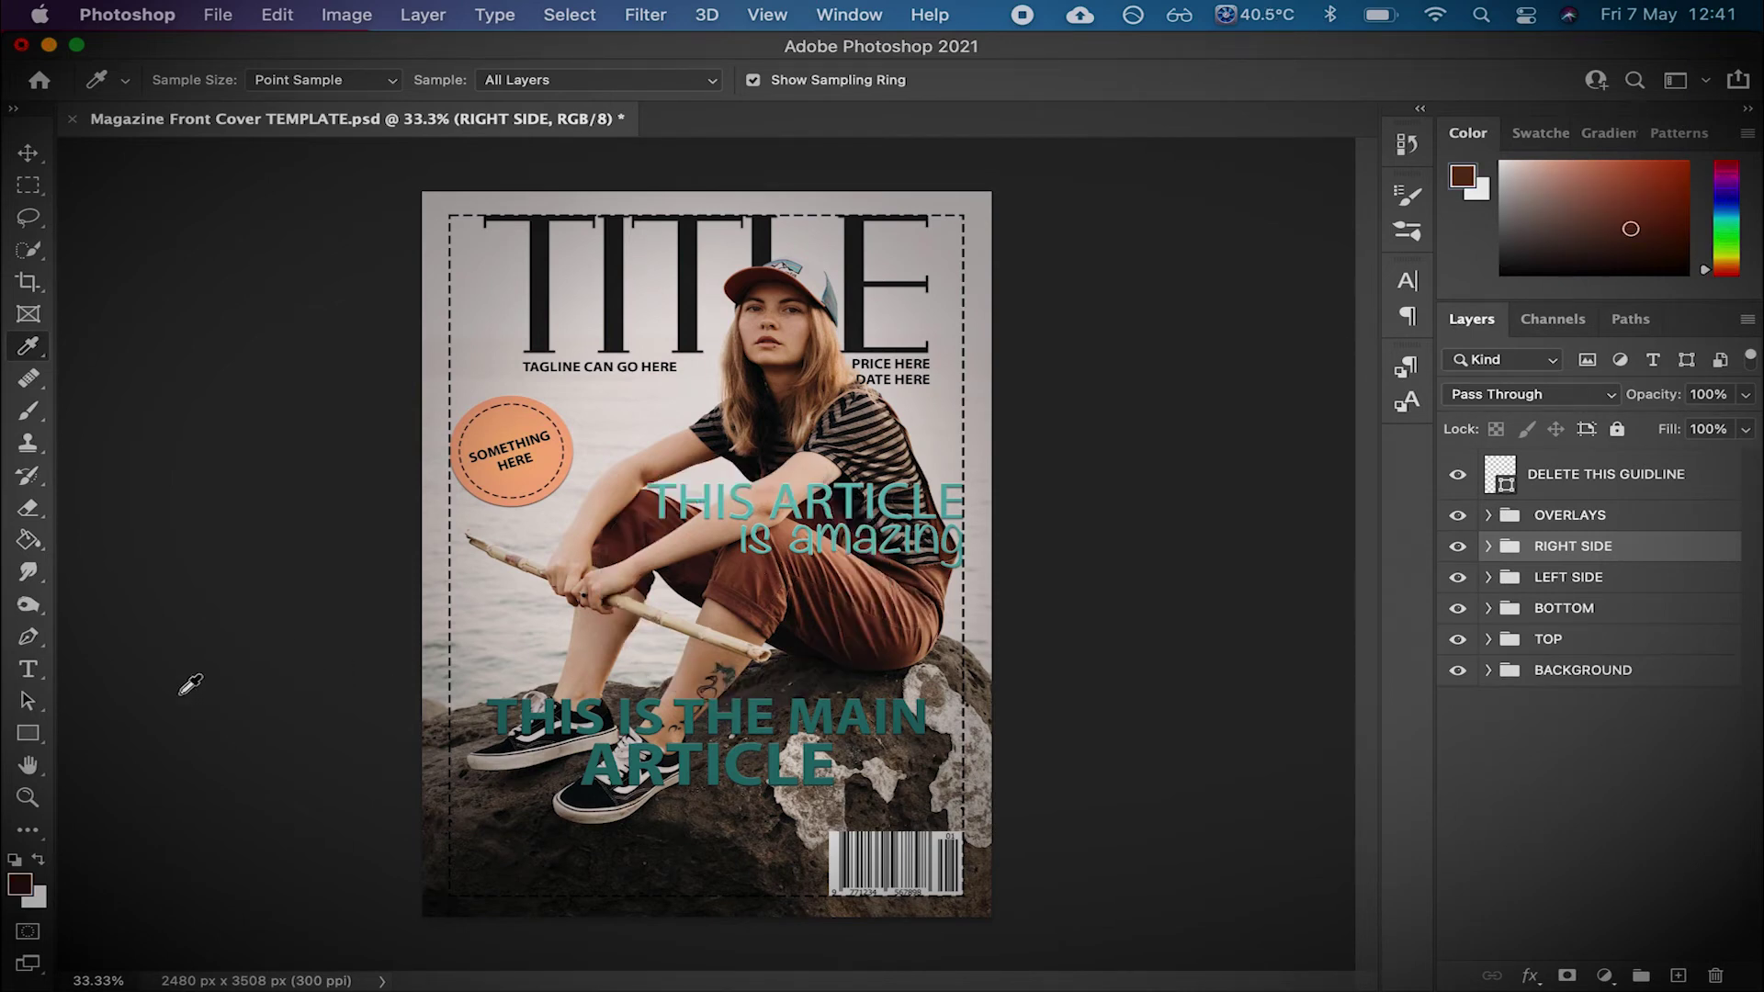
pyautogui.click(859, 575)
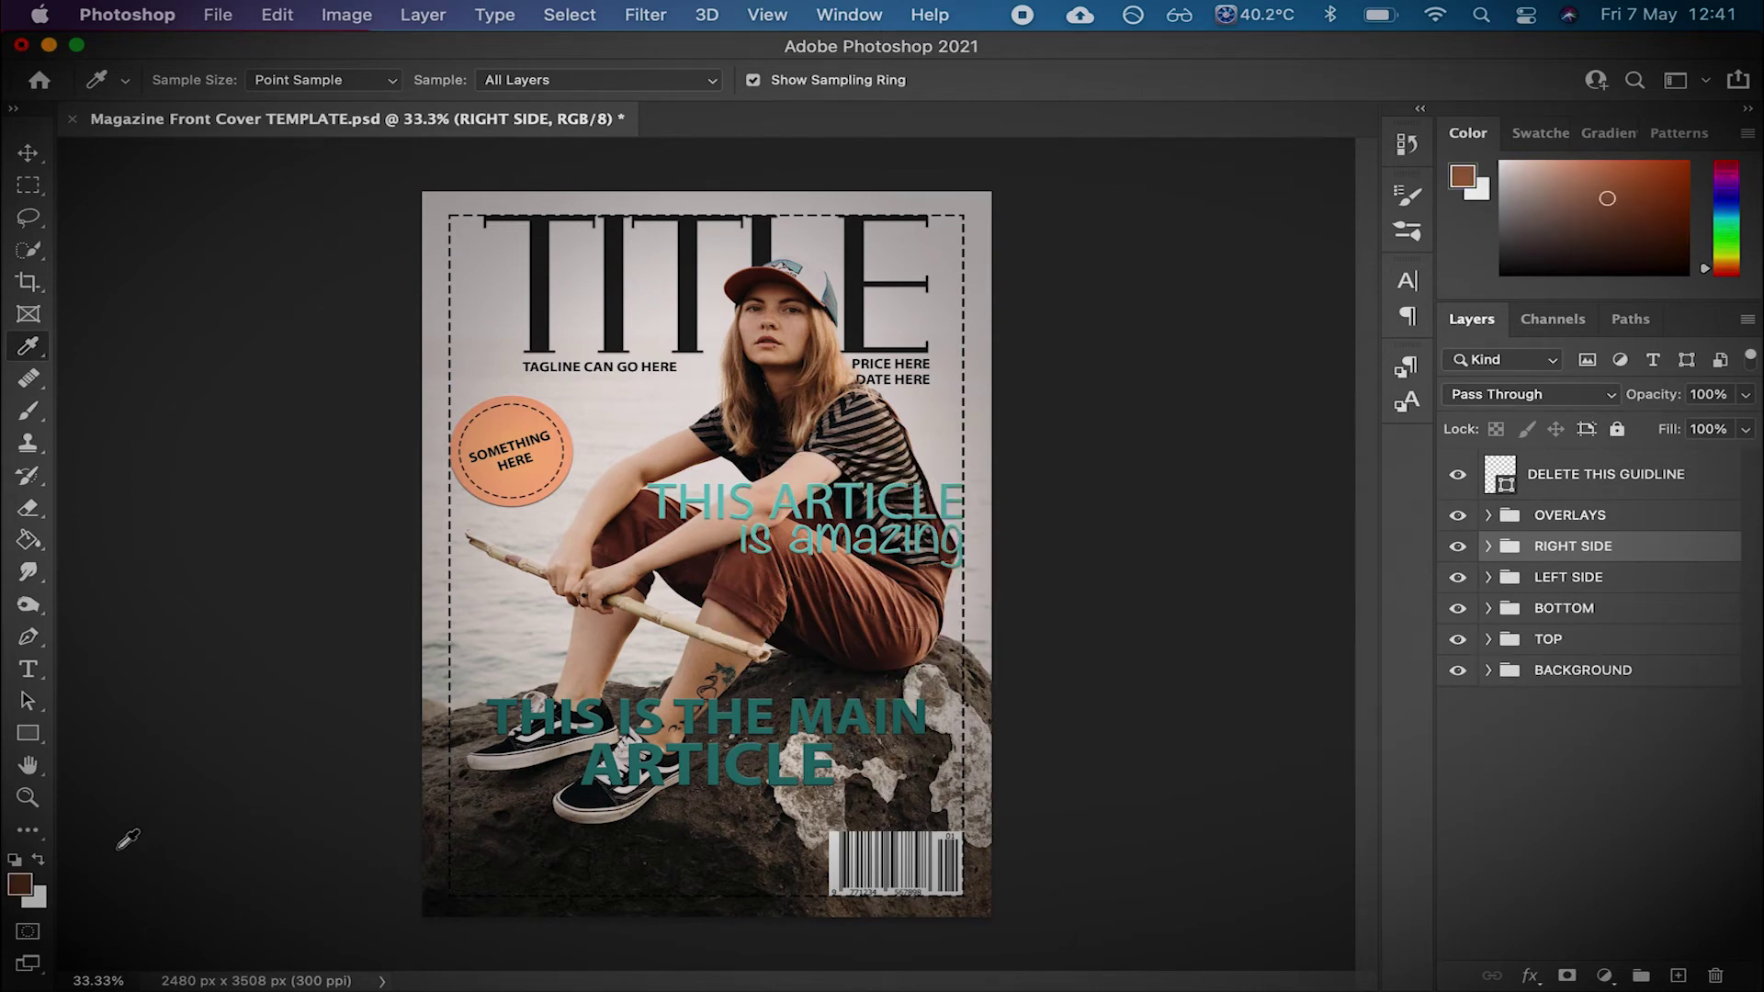
pyautogui.click(30, 887)
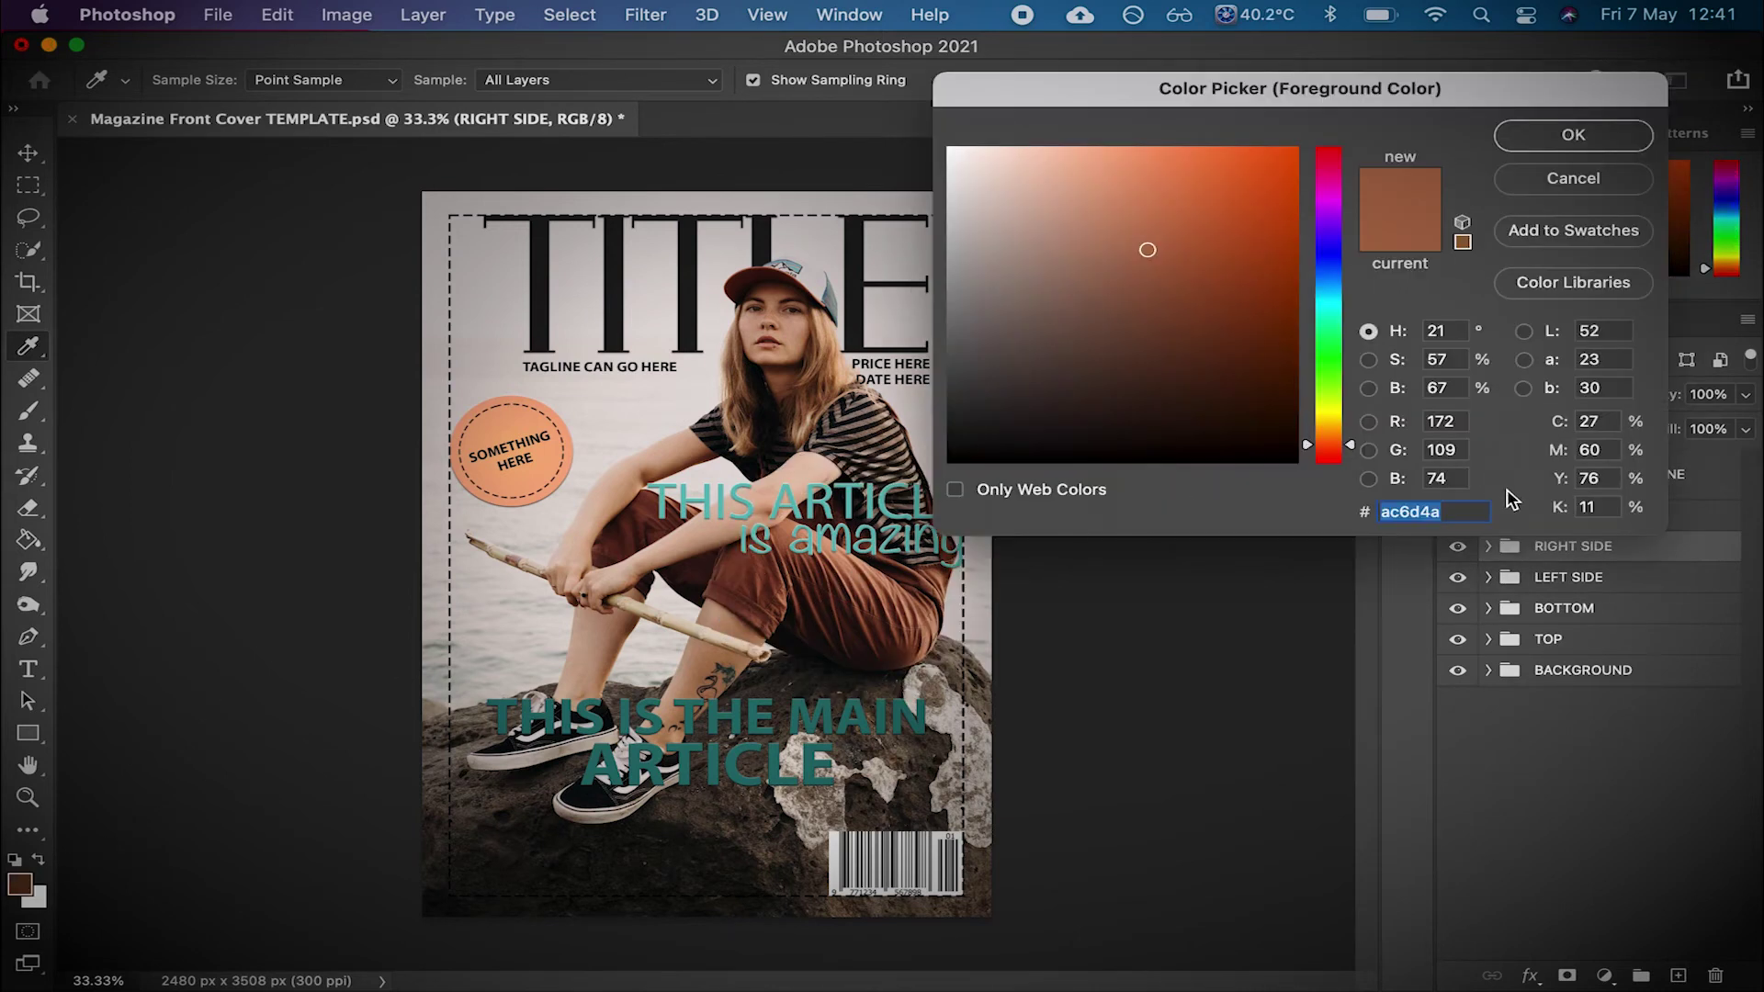
pyautogui.click(1468, 511)
pyautogui.doubleClick(1470, 512)
pyautogui.press('super+Tab')
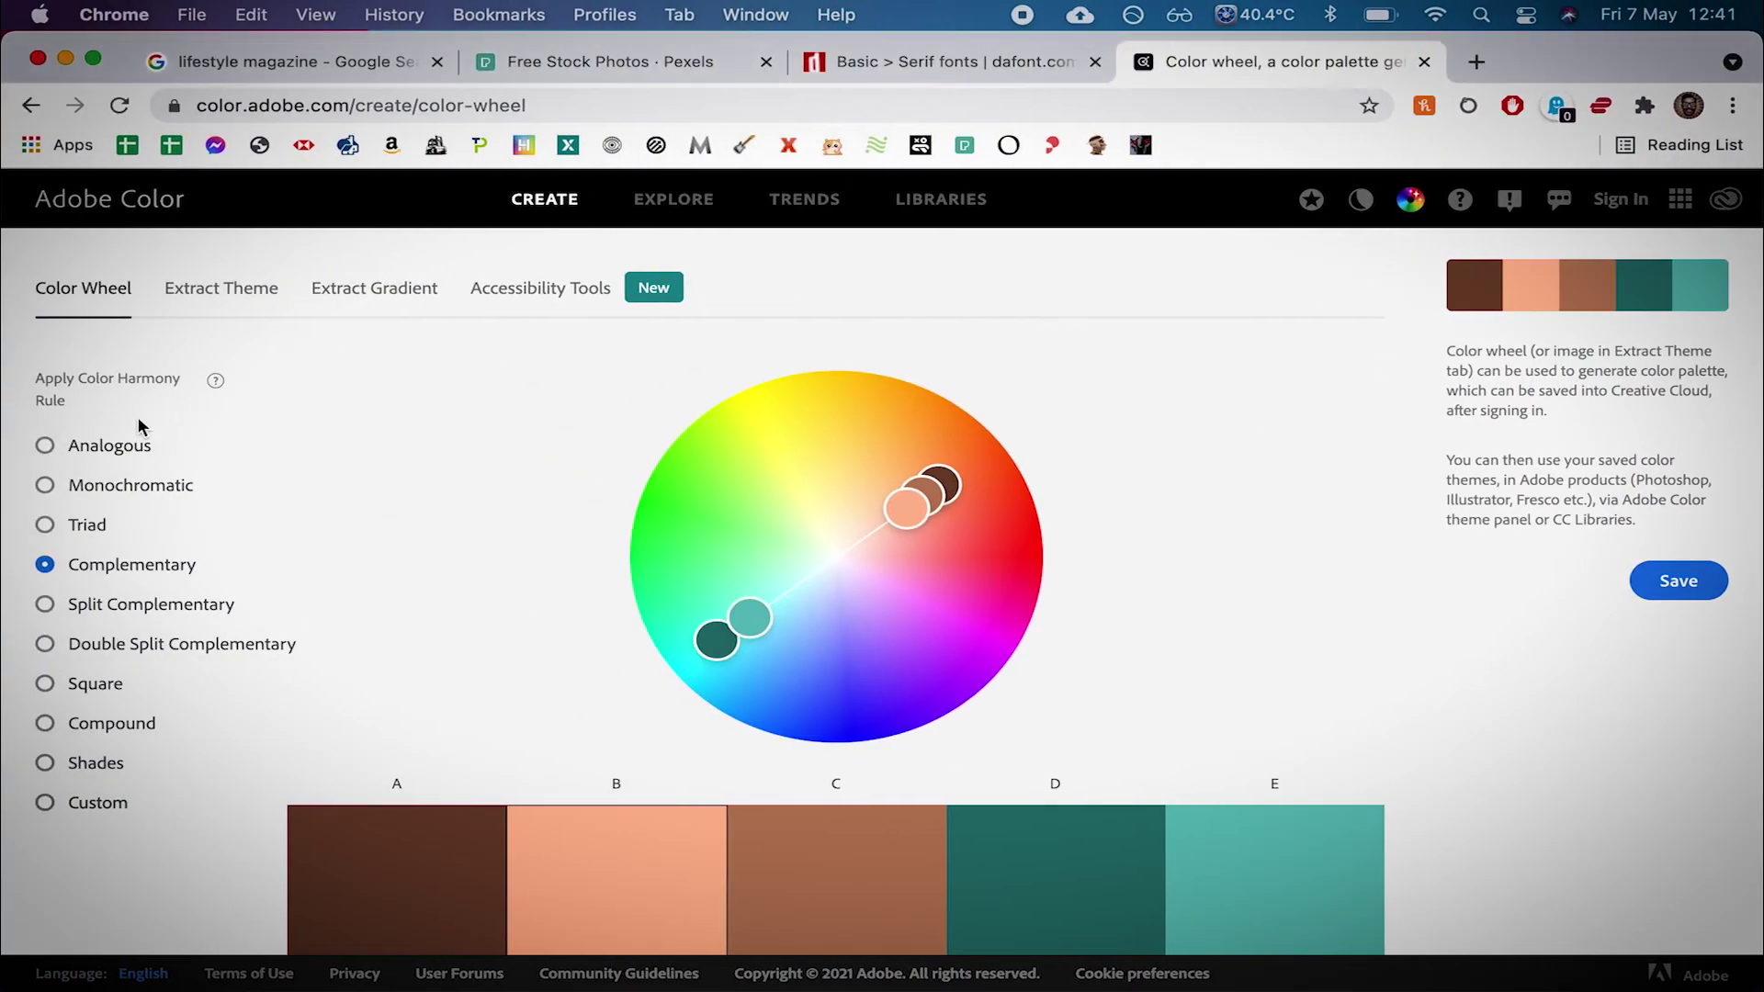
# - Paste #AC6D4A into swatch A under an Analogous colour harmony
pyautogui.click(108, 444)
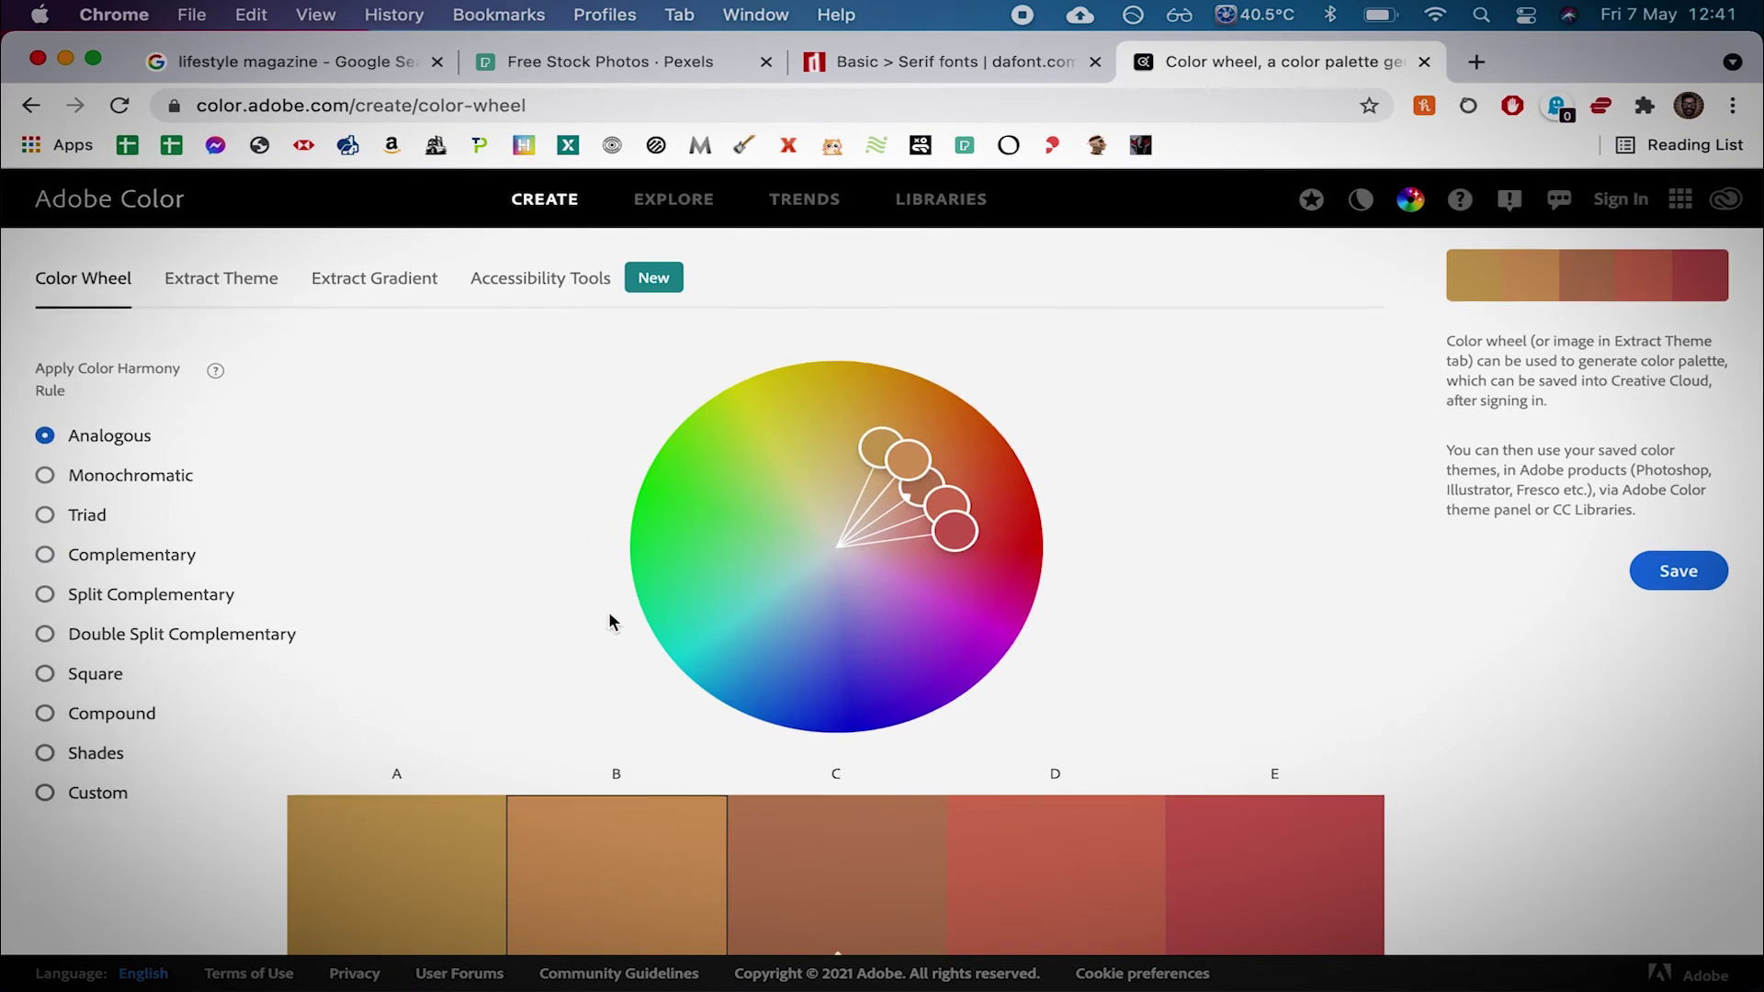
pyautogui.scroll(-3, 608, 610)
pyautogui.click(367, 743)
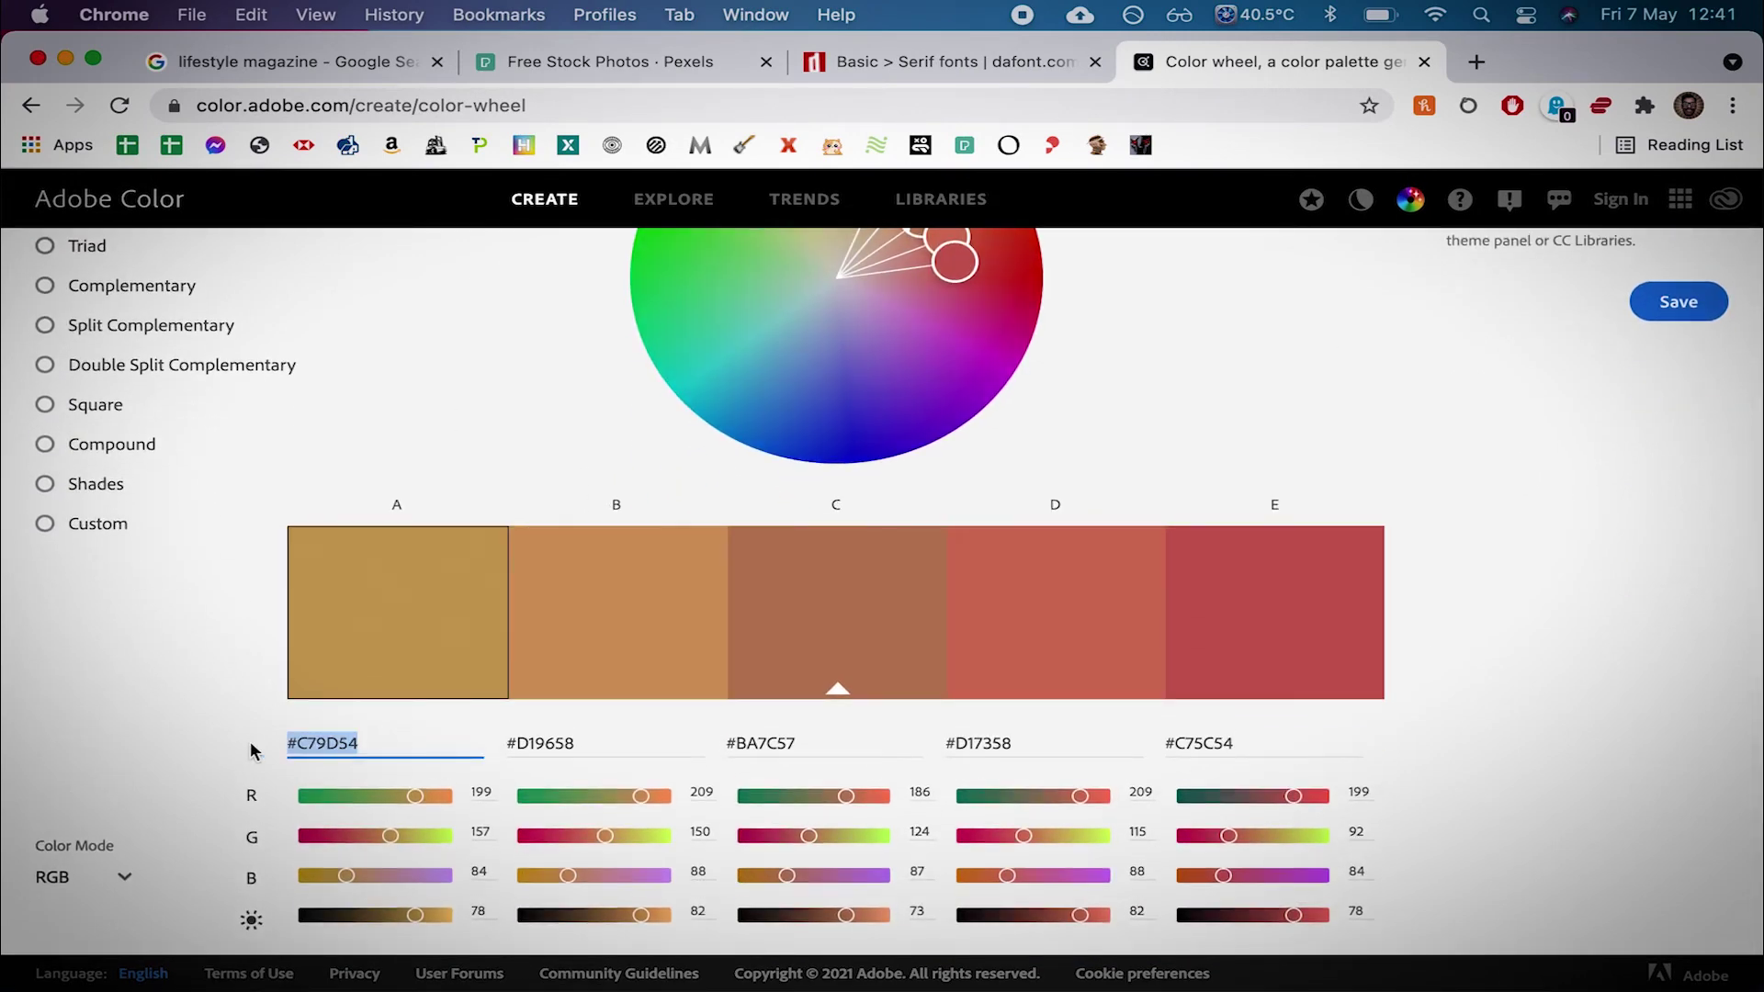
pyautogui.write('#ac6d4a')
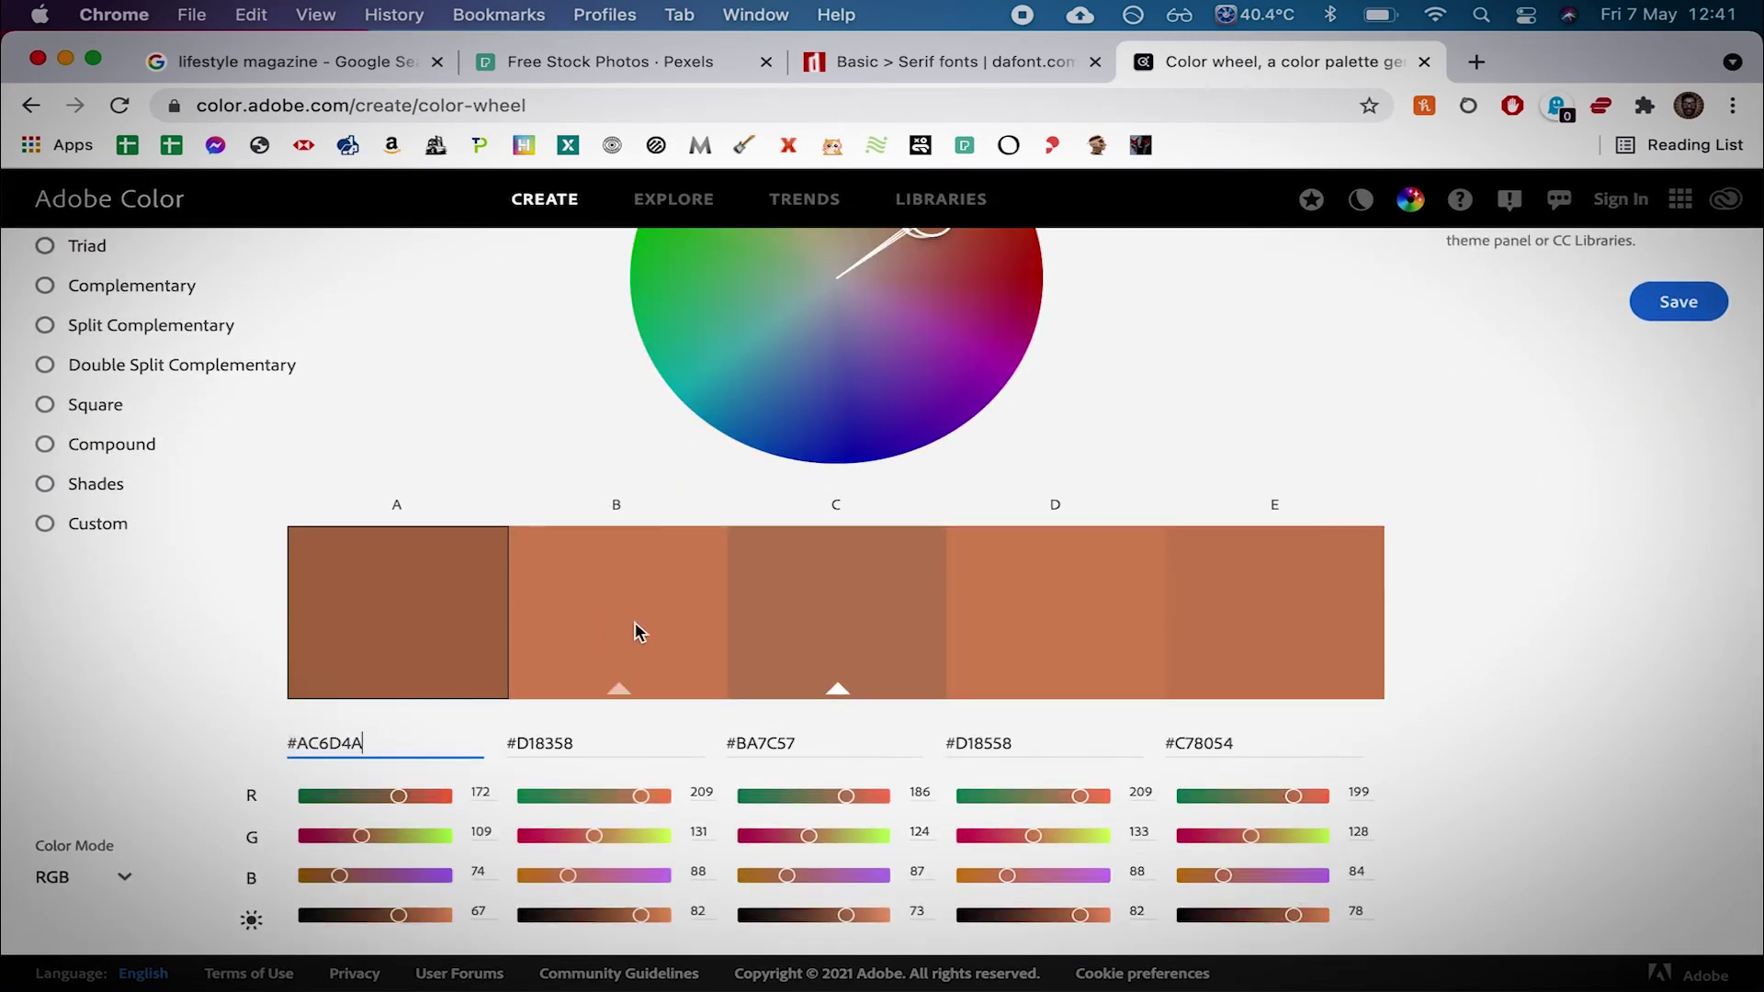
pyautogui.scroll(2, 658, 605)
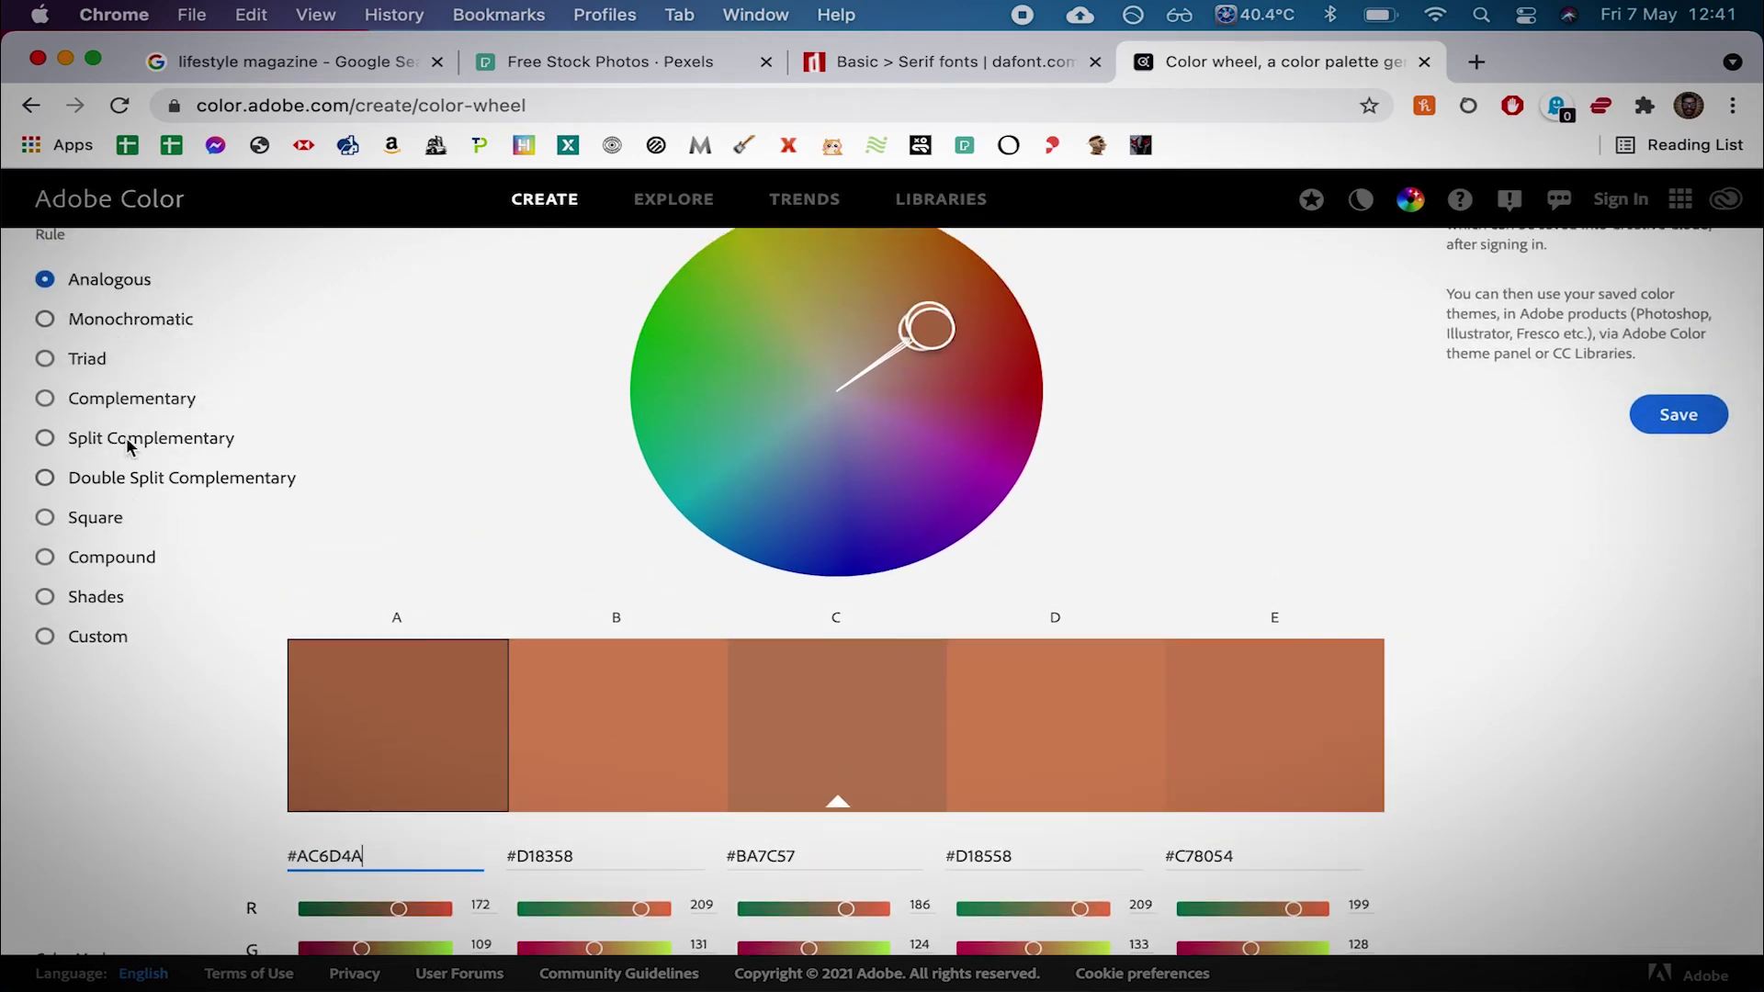
# - Switch to a Complementary harmony and enter #AC6D4A as swatch A's hex value
pyautogui.click(112, 402)
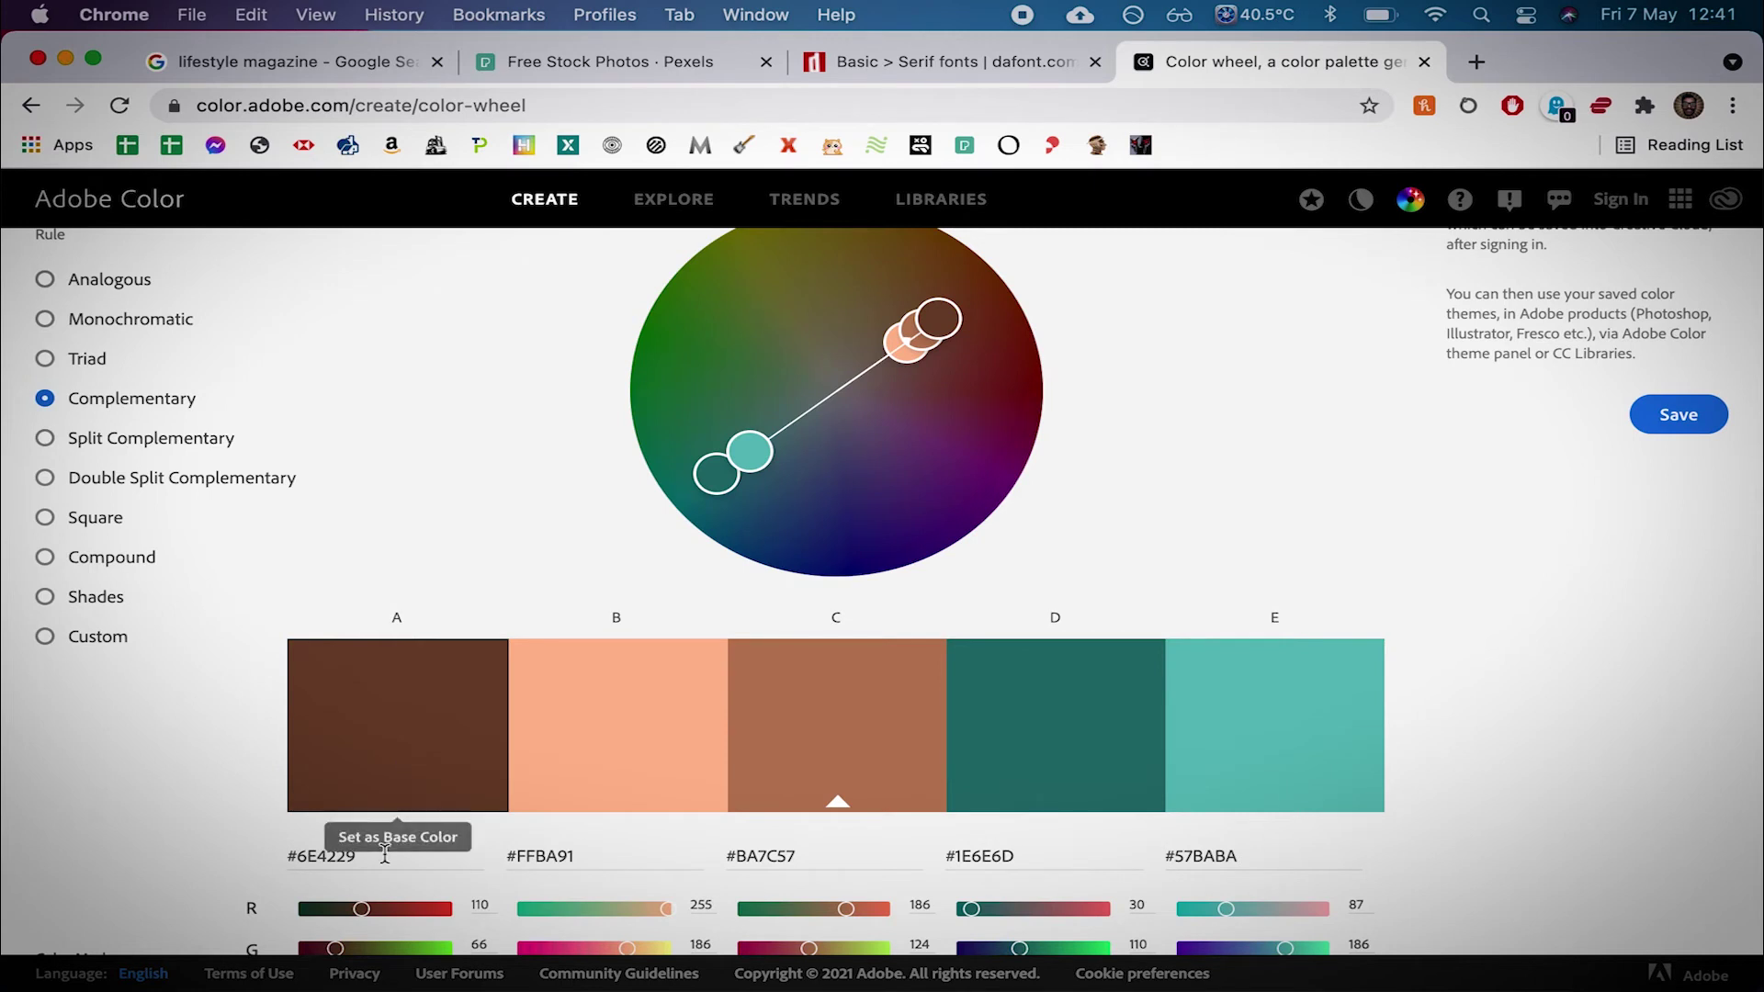
pyautogui.moveTo(358, 856); pyautogui.dragTo(299, 860)
pyautogui.write('#AC6D4A')
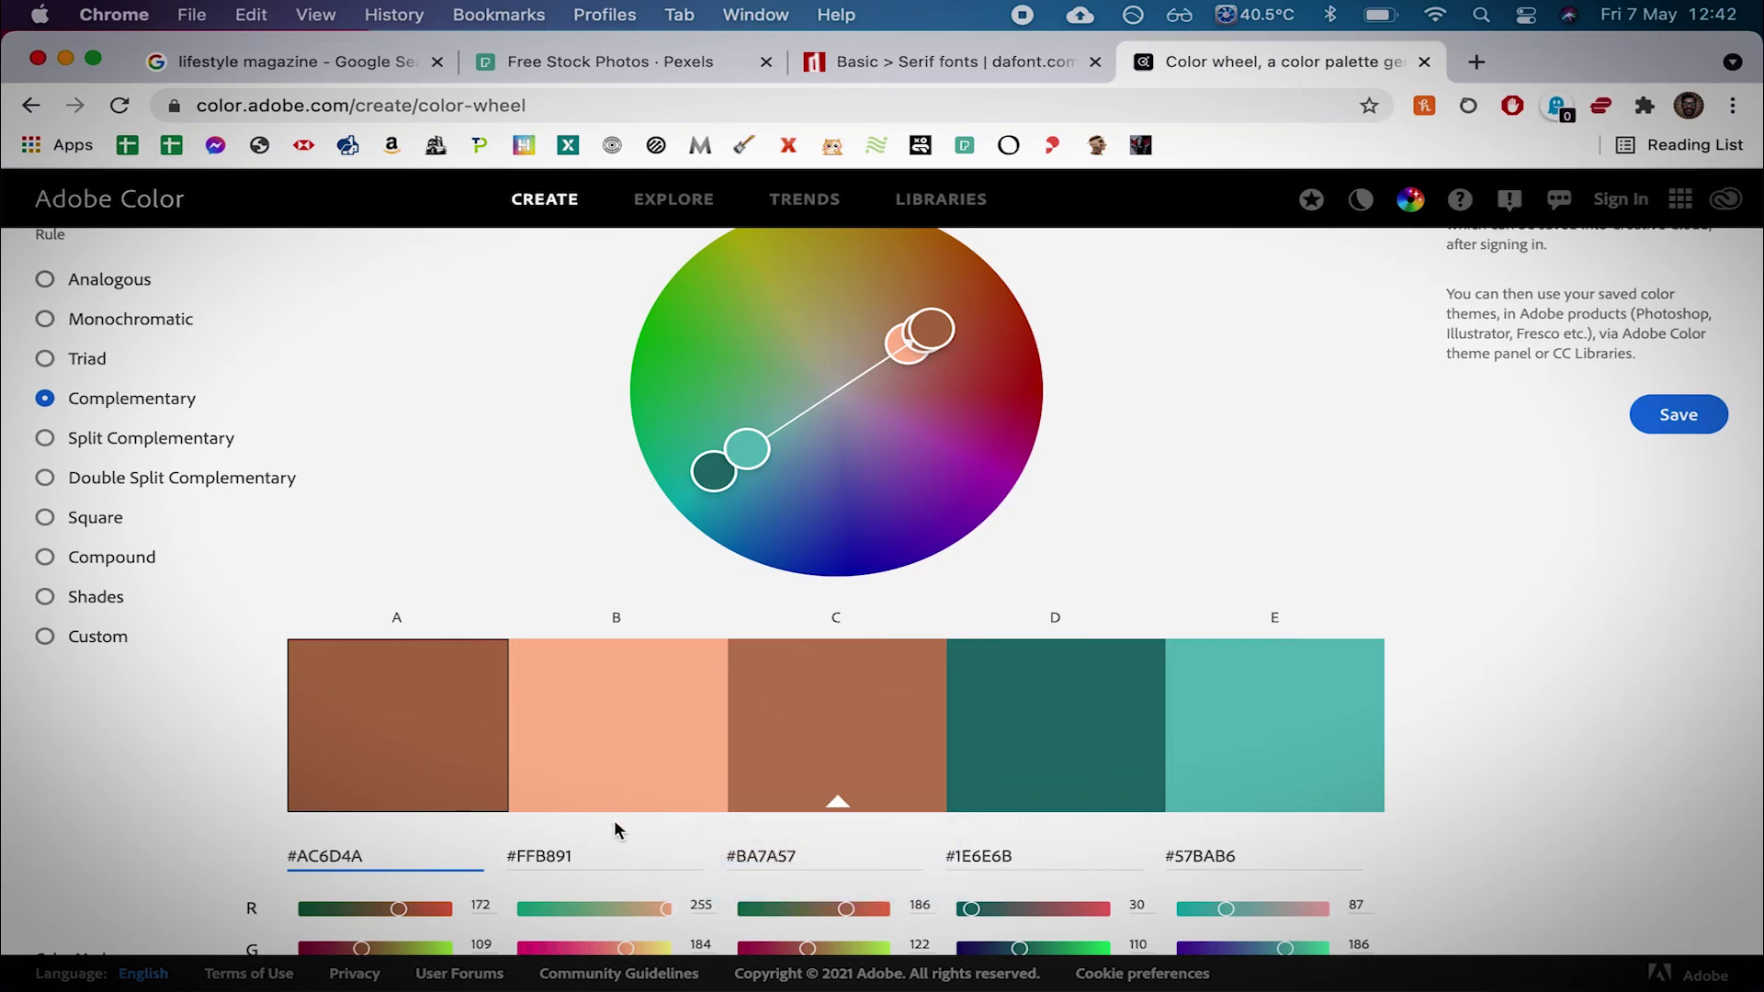
# - Compare the palette against the Photoshop cover, then close the Color Picker dialog
pyautogui.hotkey('ctrl', 'Right')
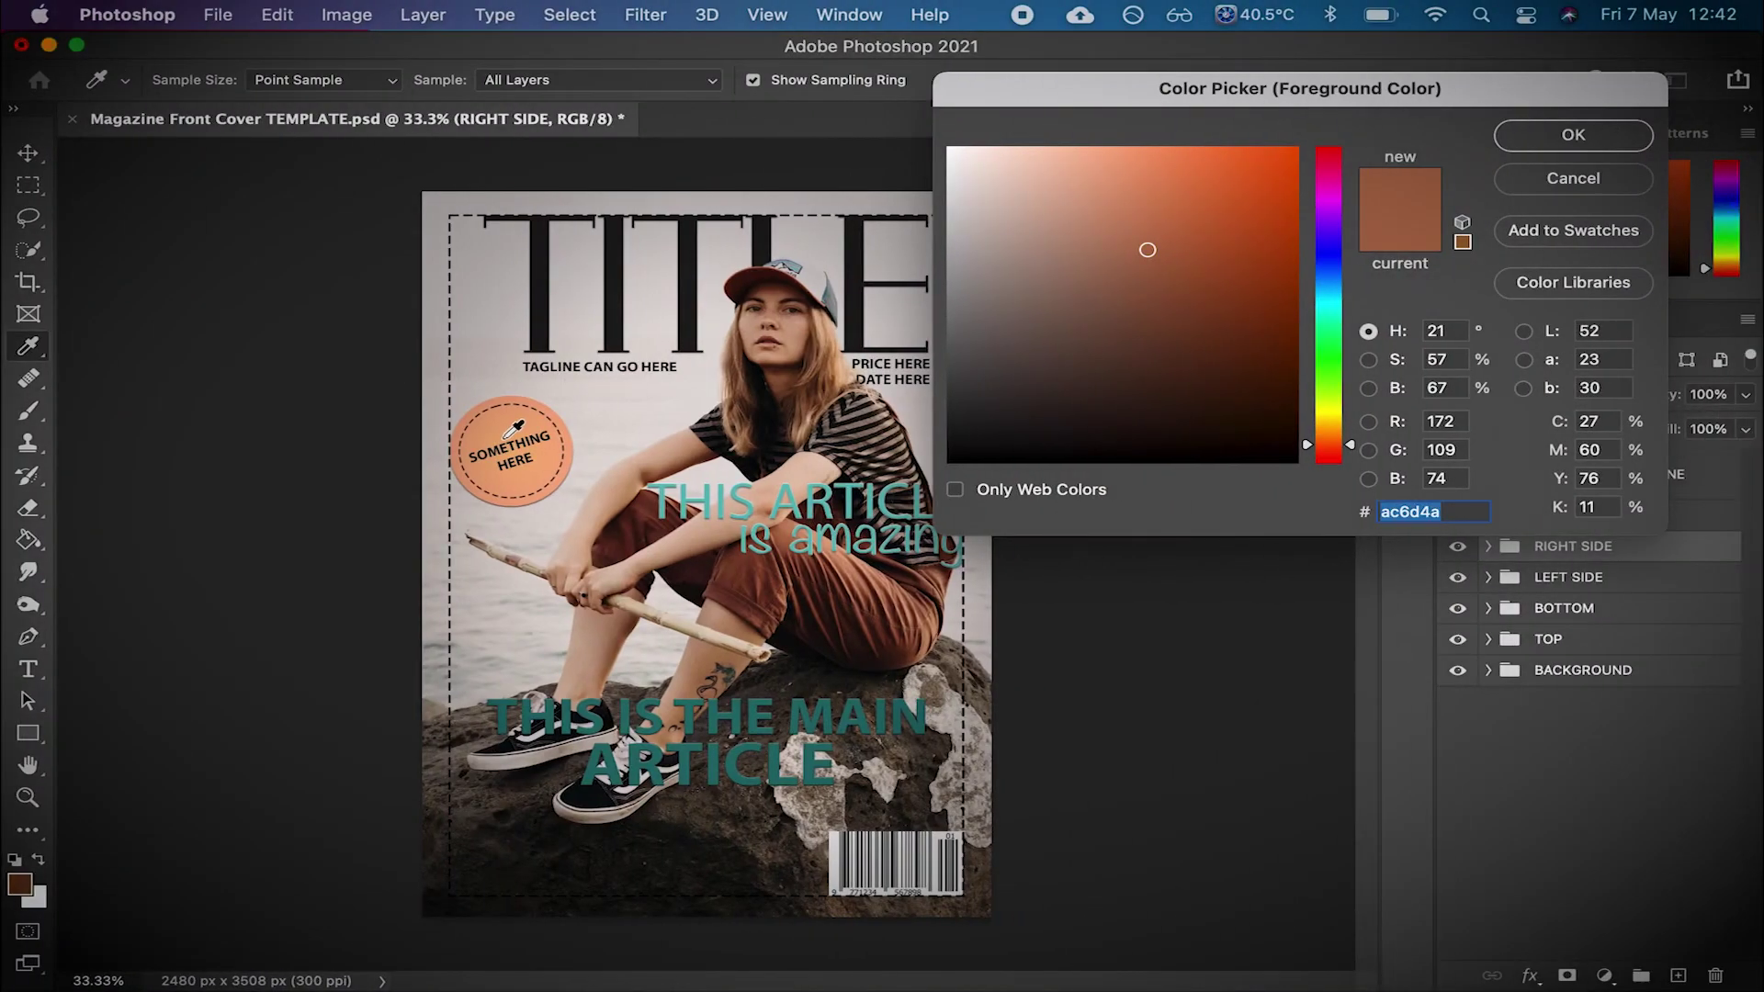
pyautogui.hotkey('ctrl', 'Left')
pyautogui.hotkey('ctrl', 'Right')
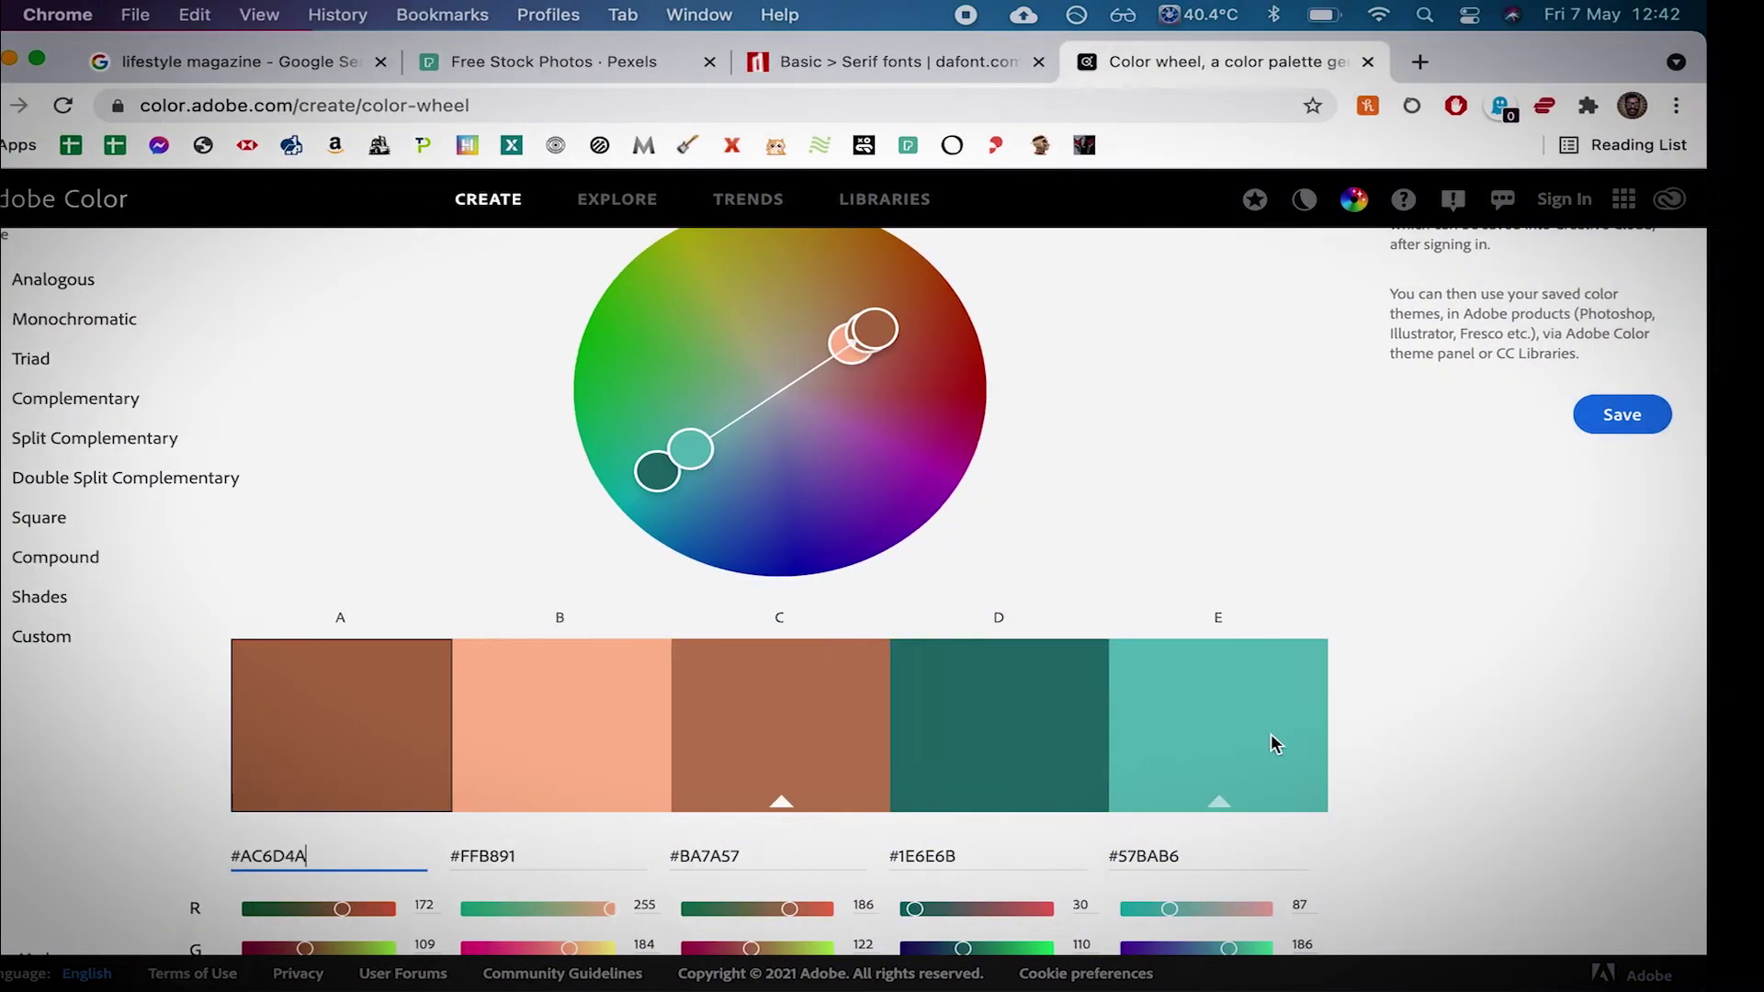
pyautogui.hotkey('ctrl', 'Left')
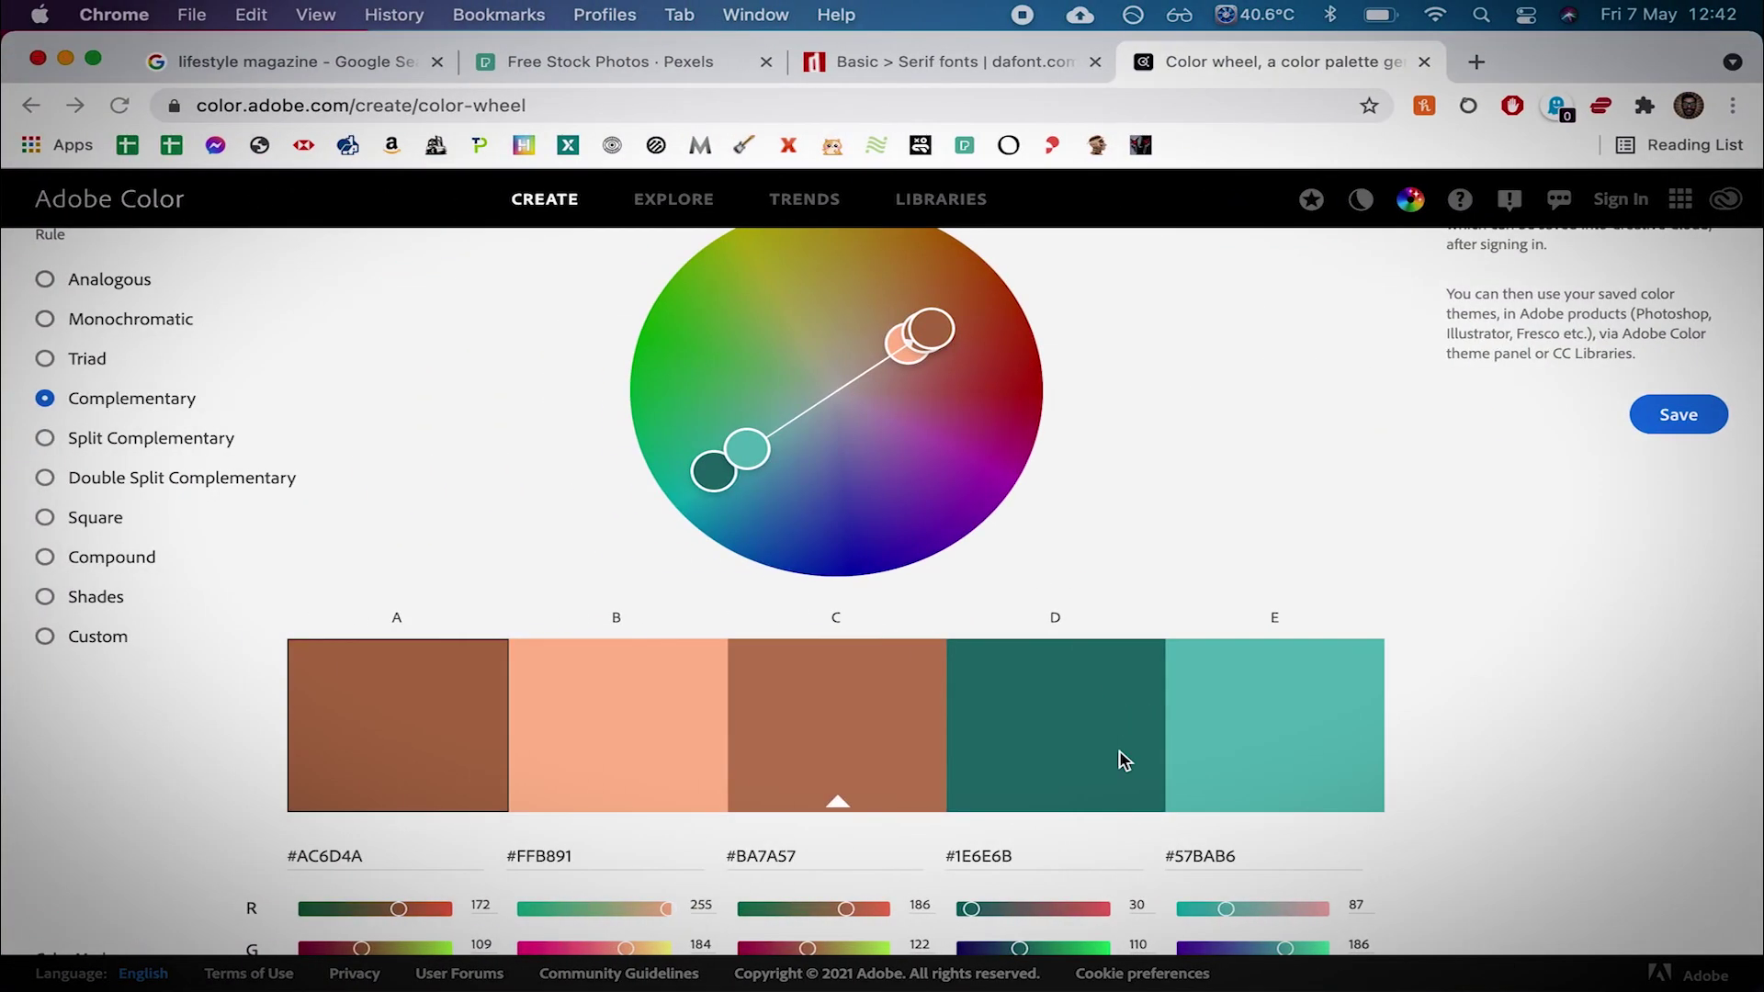
pyautogui.hotkey('ctrl', 'Right')
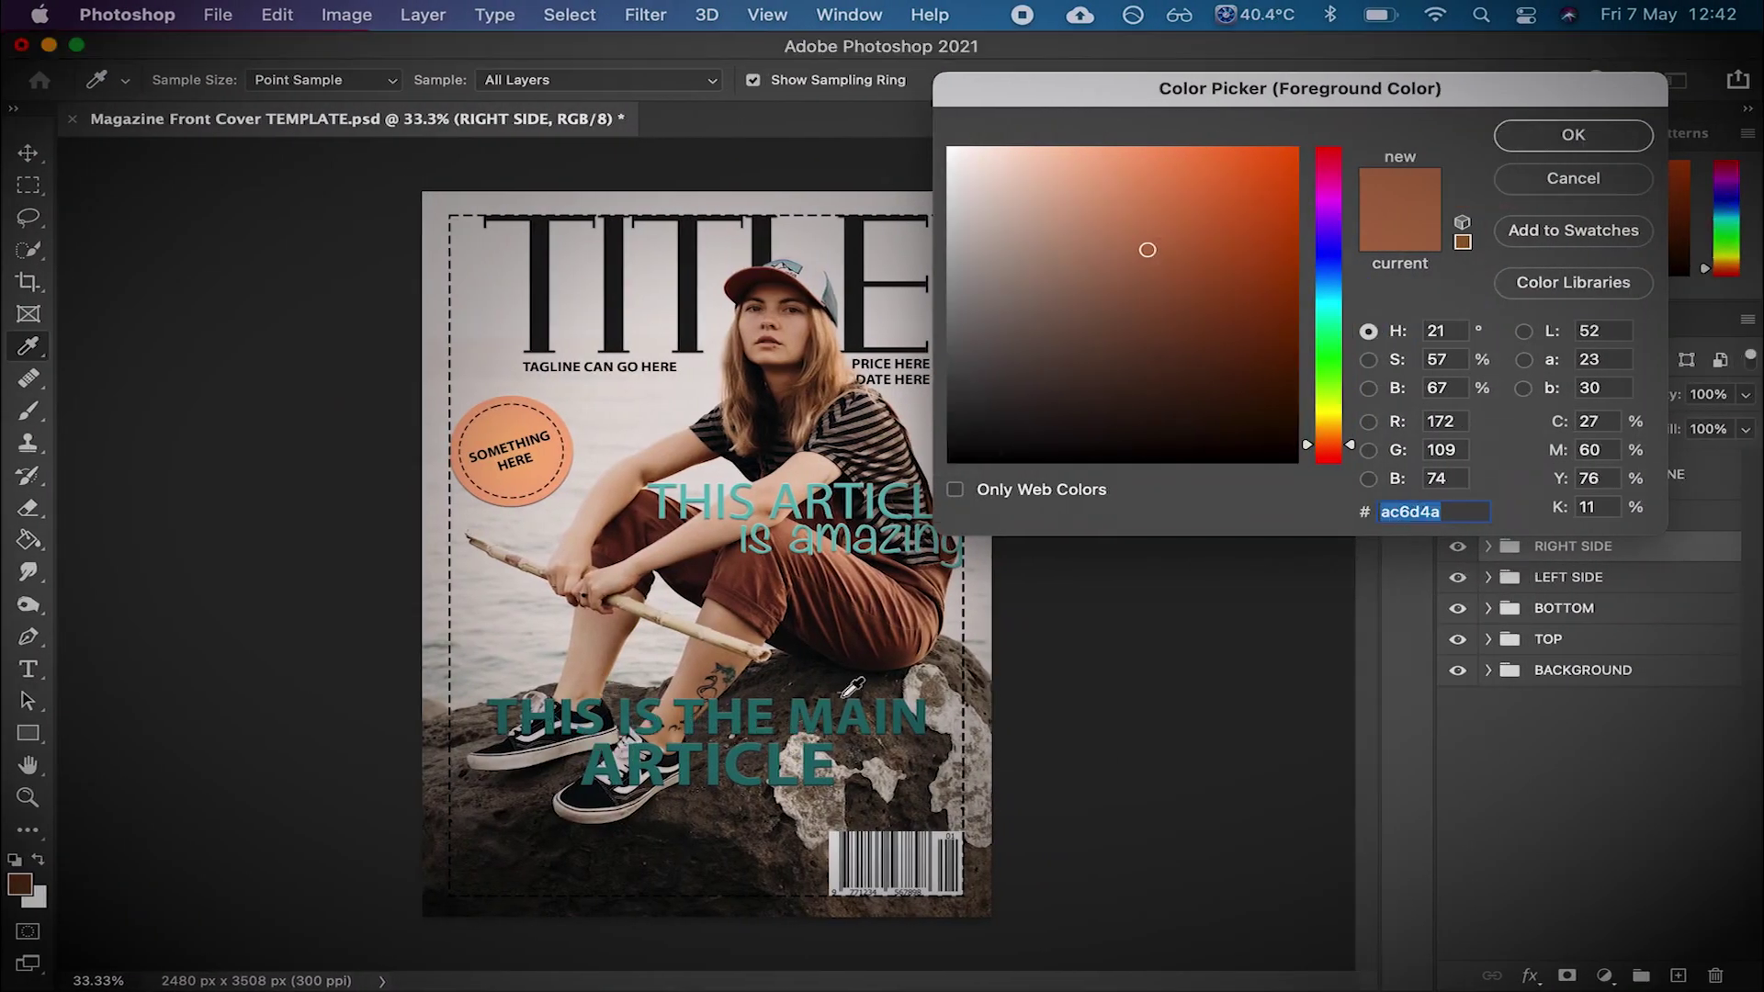
pyautogui.click(1650, 180)
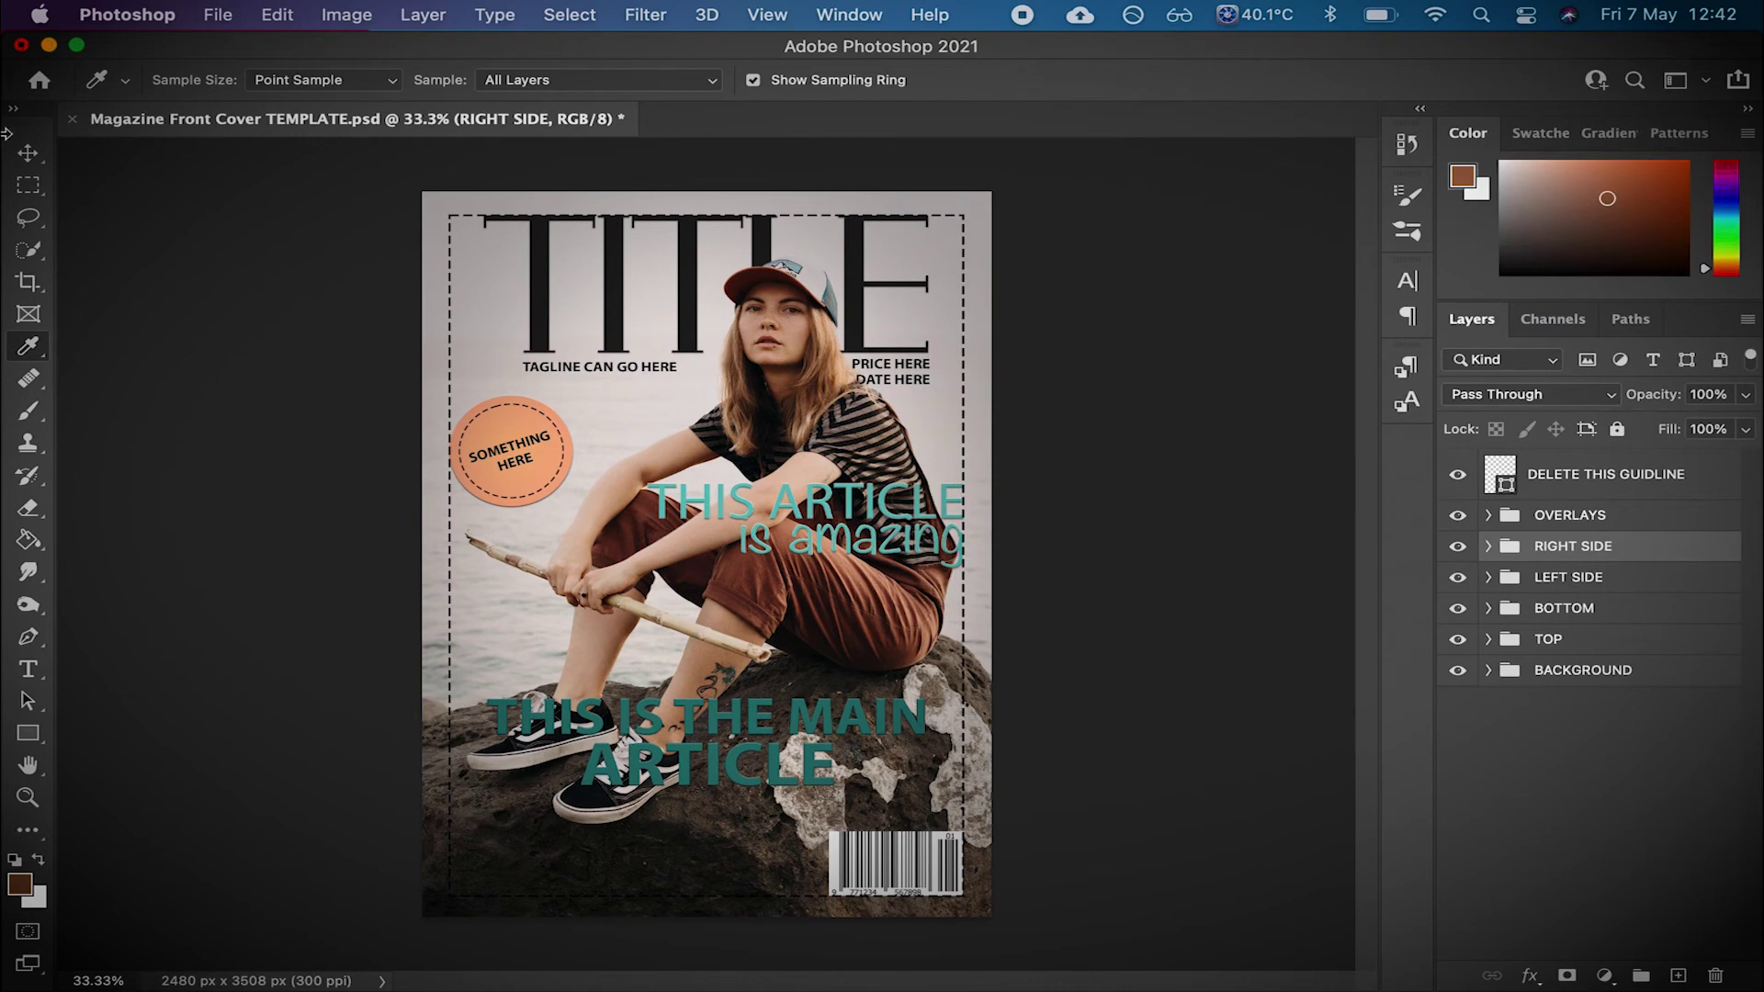
pyautogui.click(27, 153)
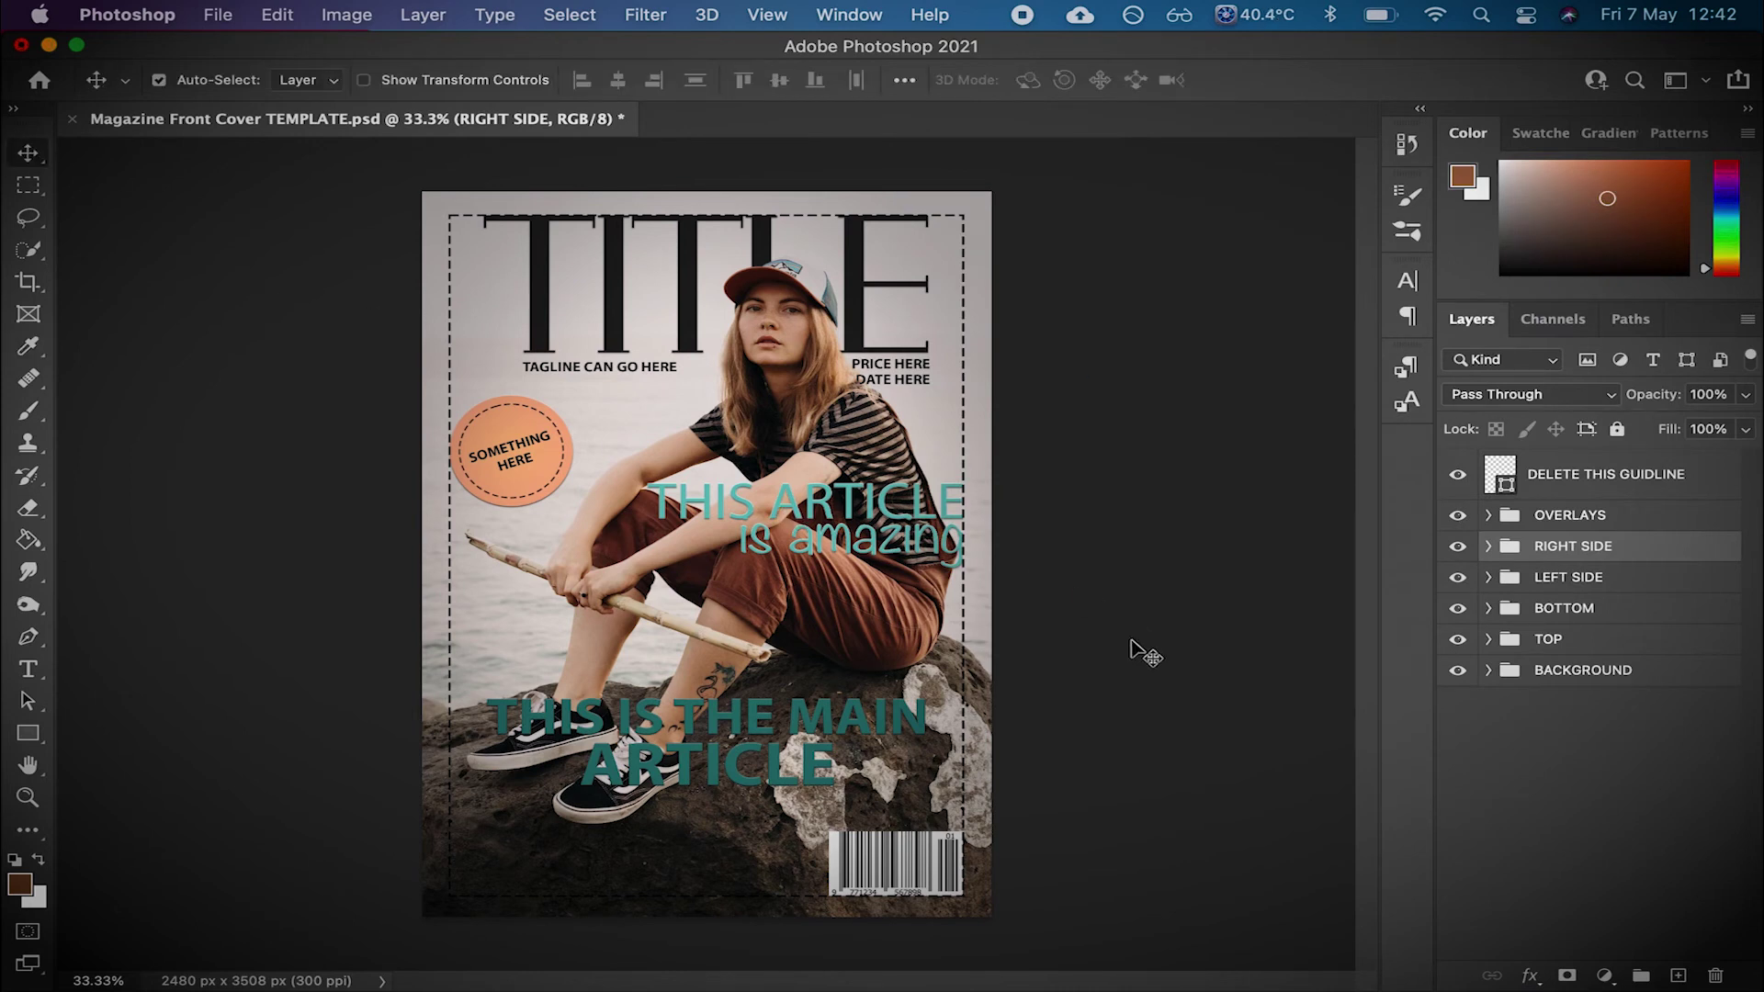